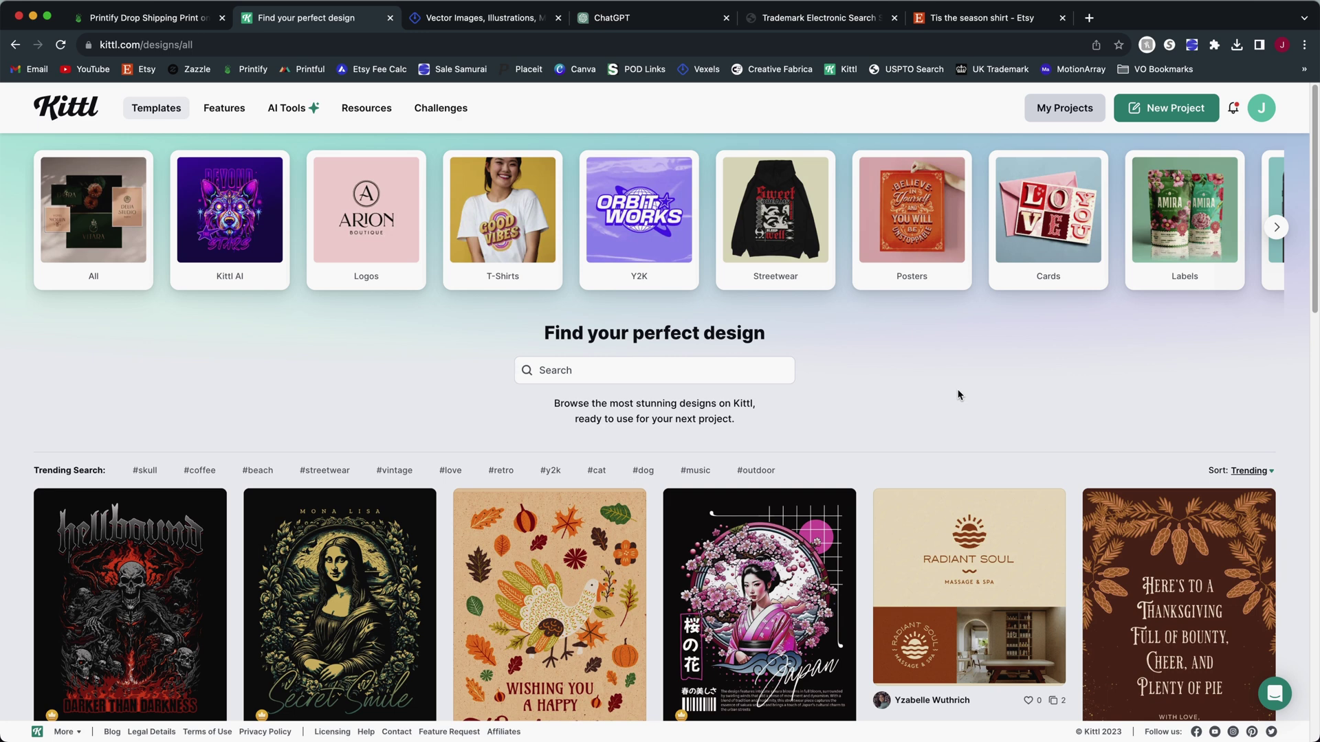
# Start Kittl's AI Quote Generator at its Pick a Niche step, then switch to the Vexels tab.
pyautogui.moveTo(290, 112)
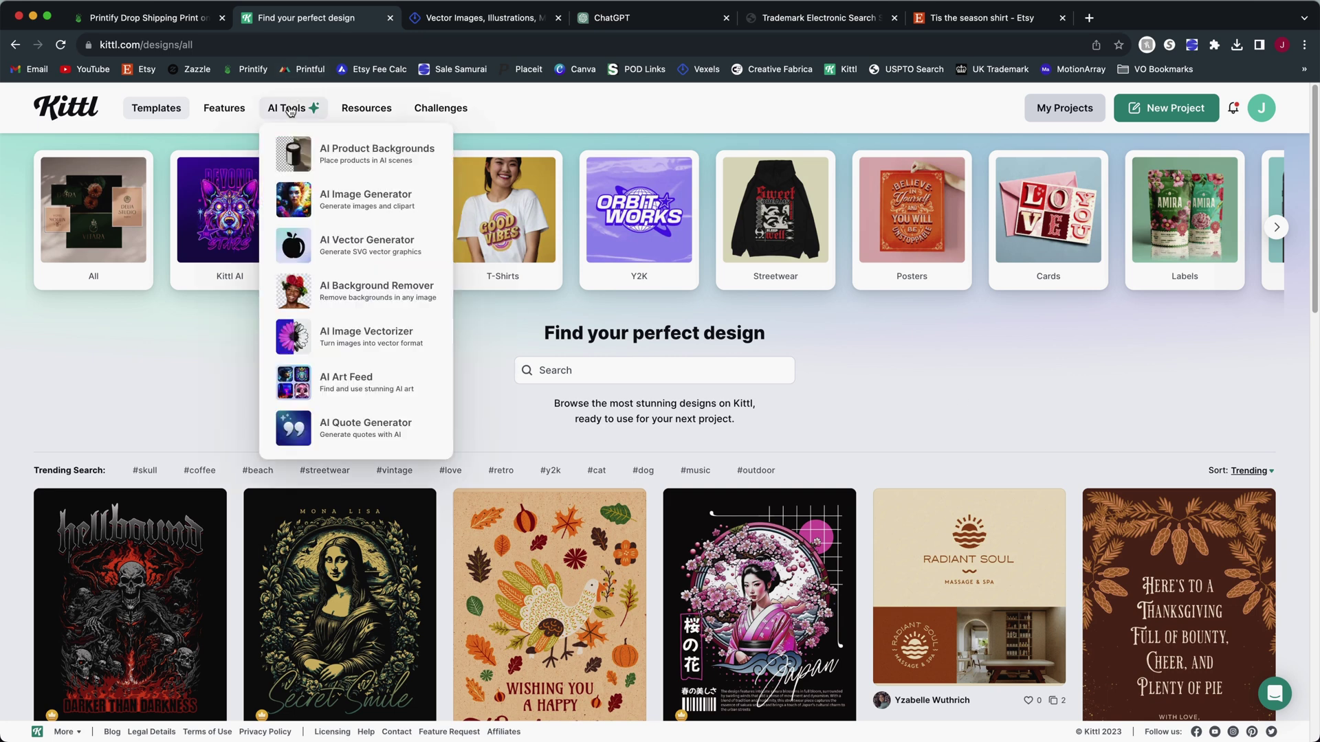
pyautogui.click(362, 443)
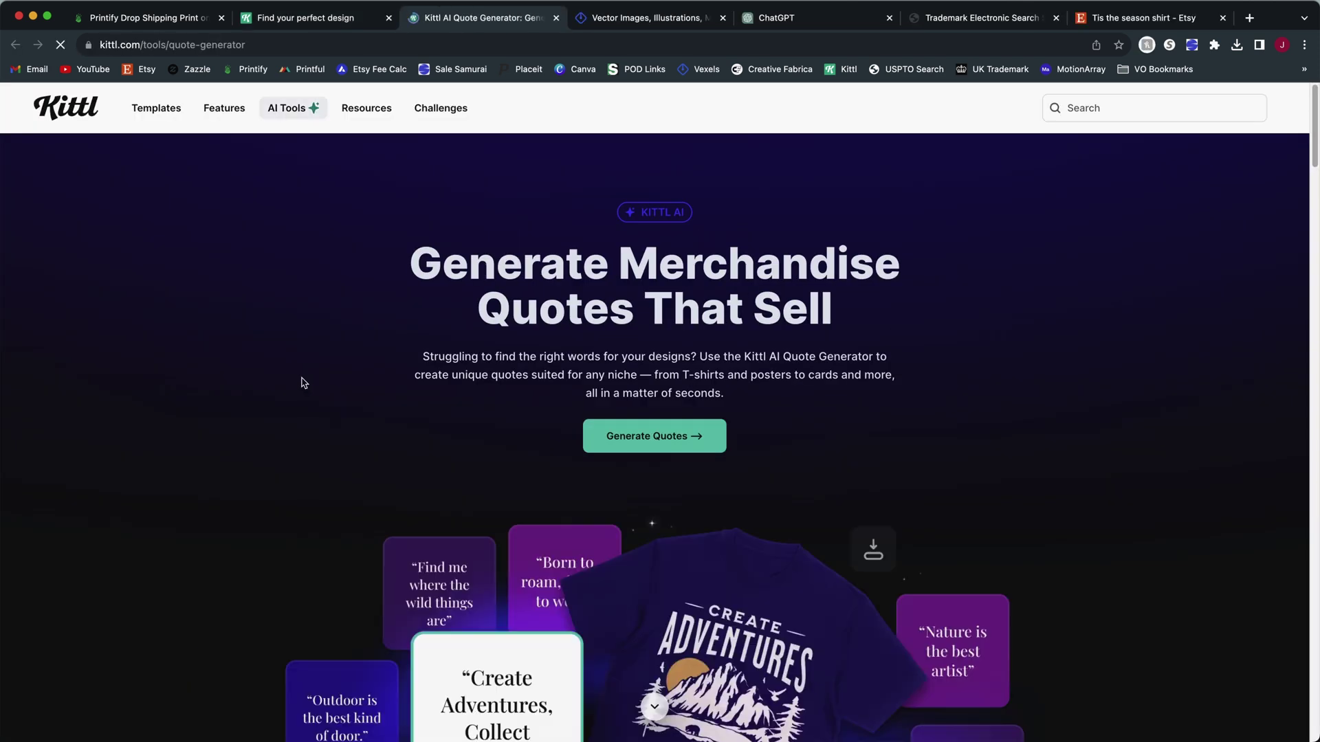
pyautogui.click(656, 454)
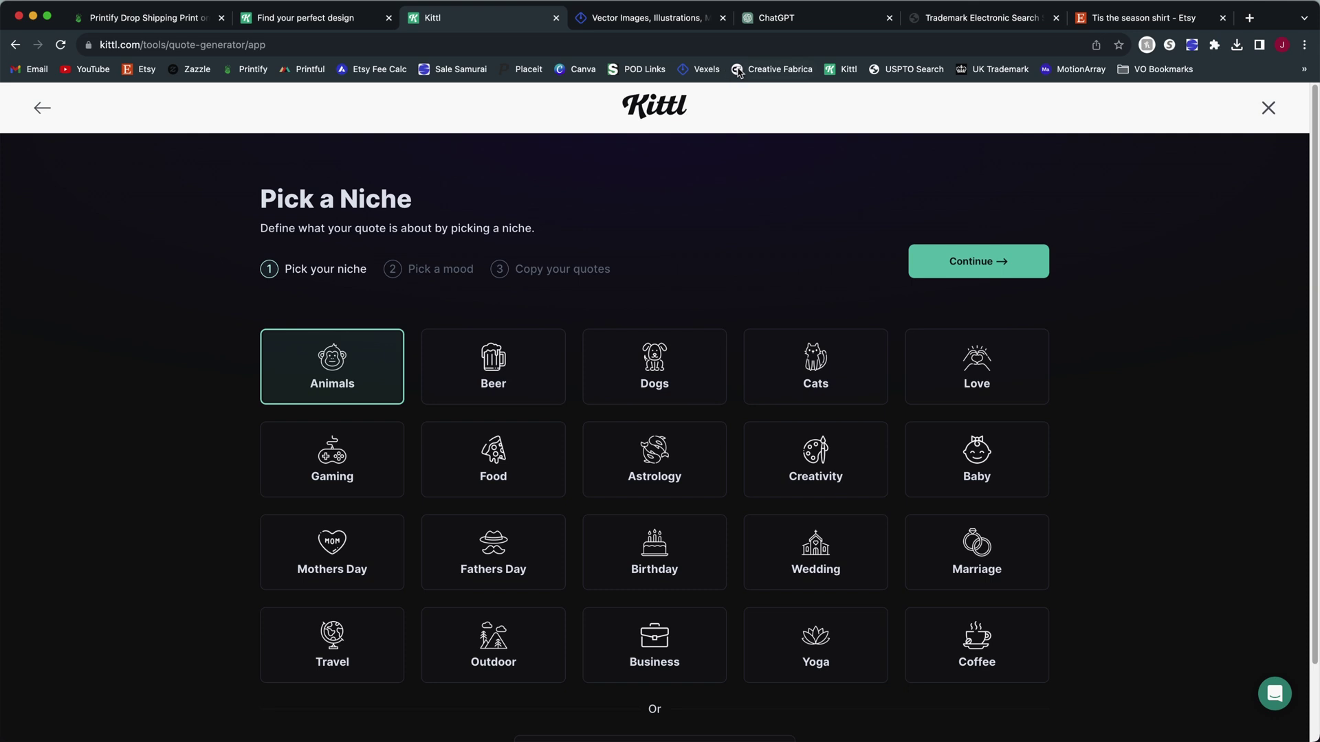
pyautogui.click(653, 18)
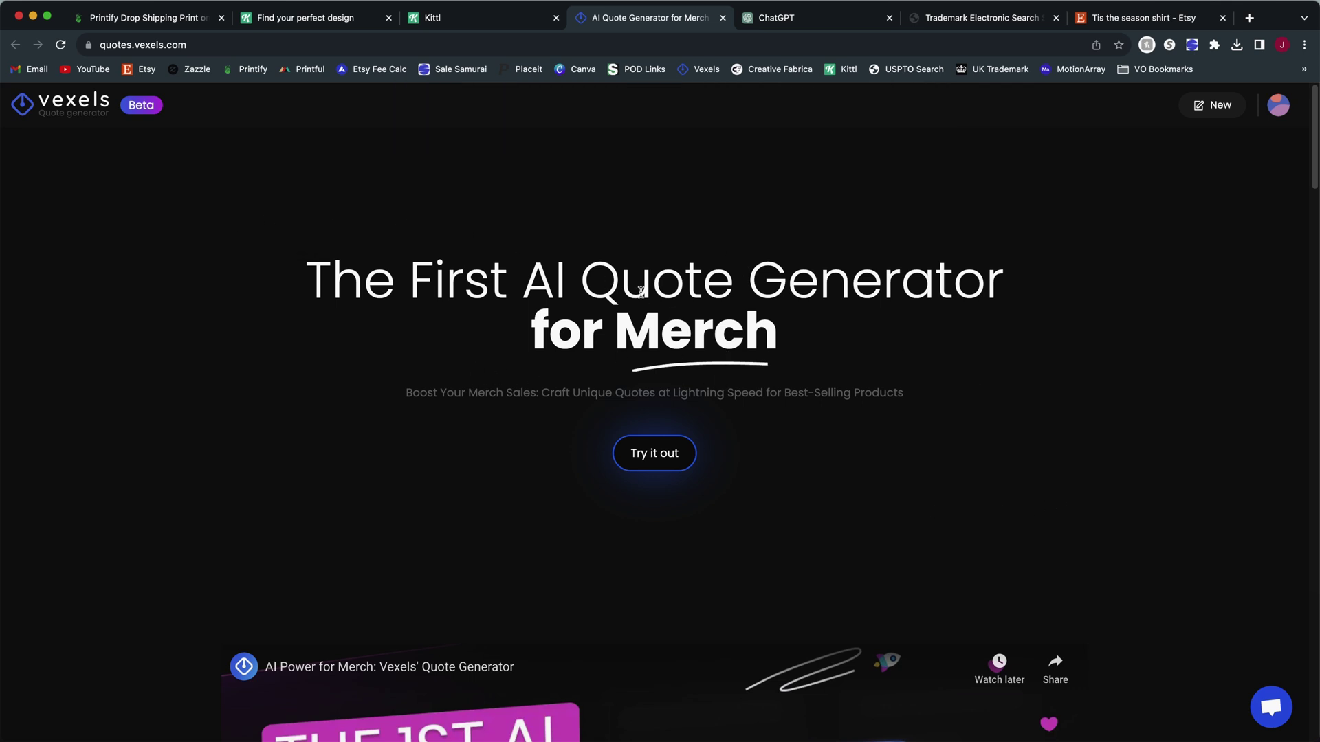
# Review ChatGPT's list of 20 Christmas sayings, then return to Kittl's Pick a Niche step.
pyautogui.click(799, 23)
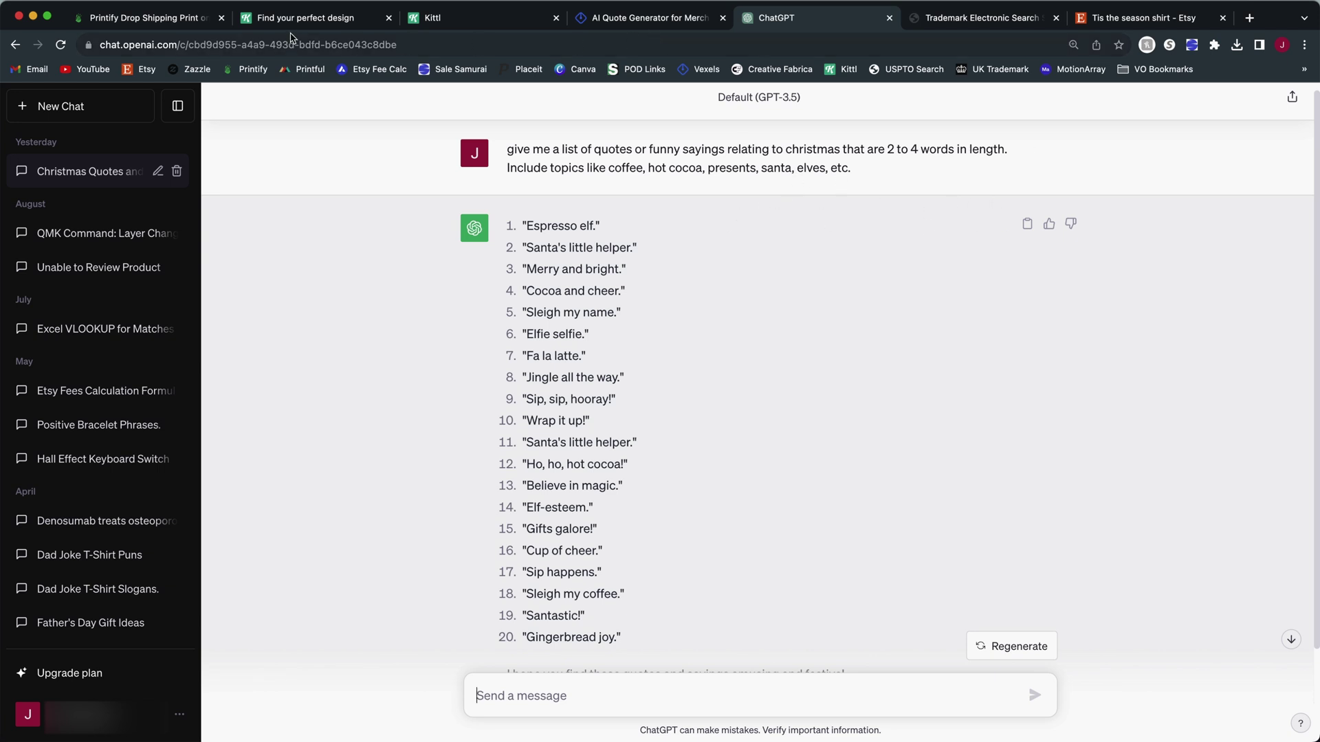
pyautogui.click(440, 18)
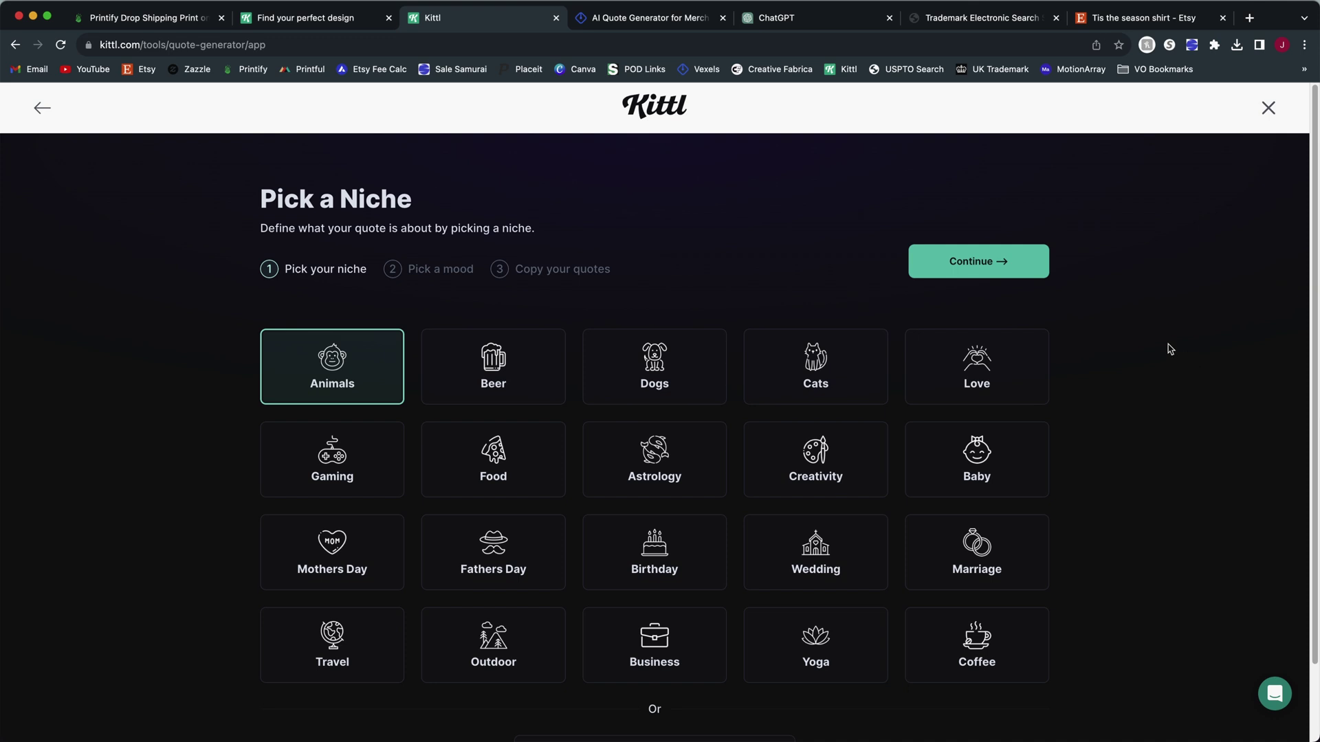
# Enter 'christmas' as a custom niche and continue to the Pick a Mood step.
pyautogui.scroll(-2, 461, 273)
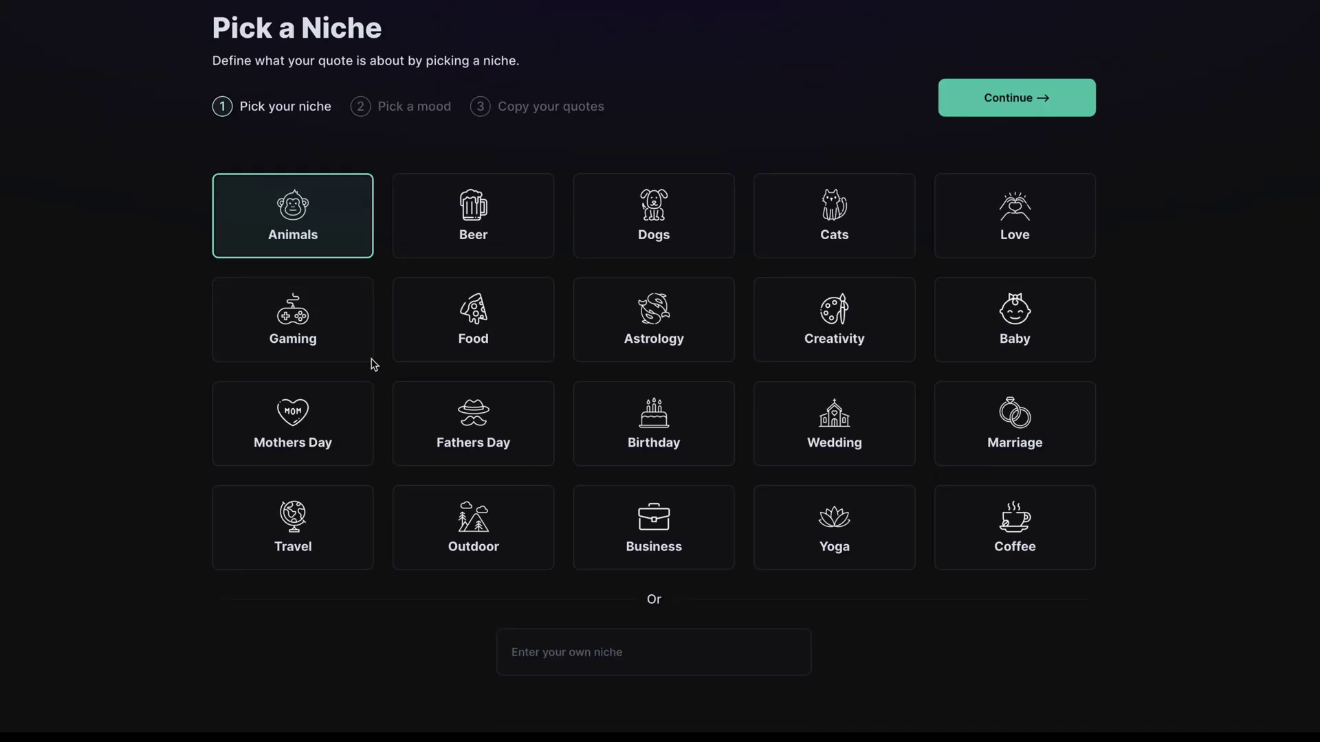
pyautogui.click(568, 650)
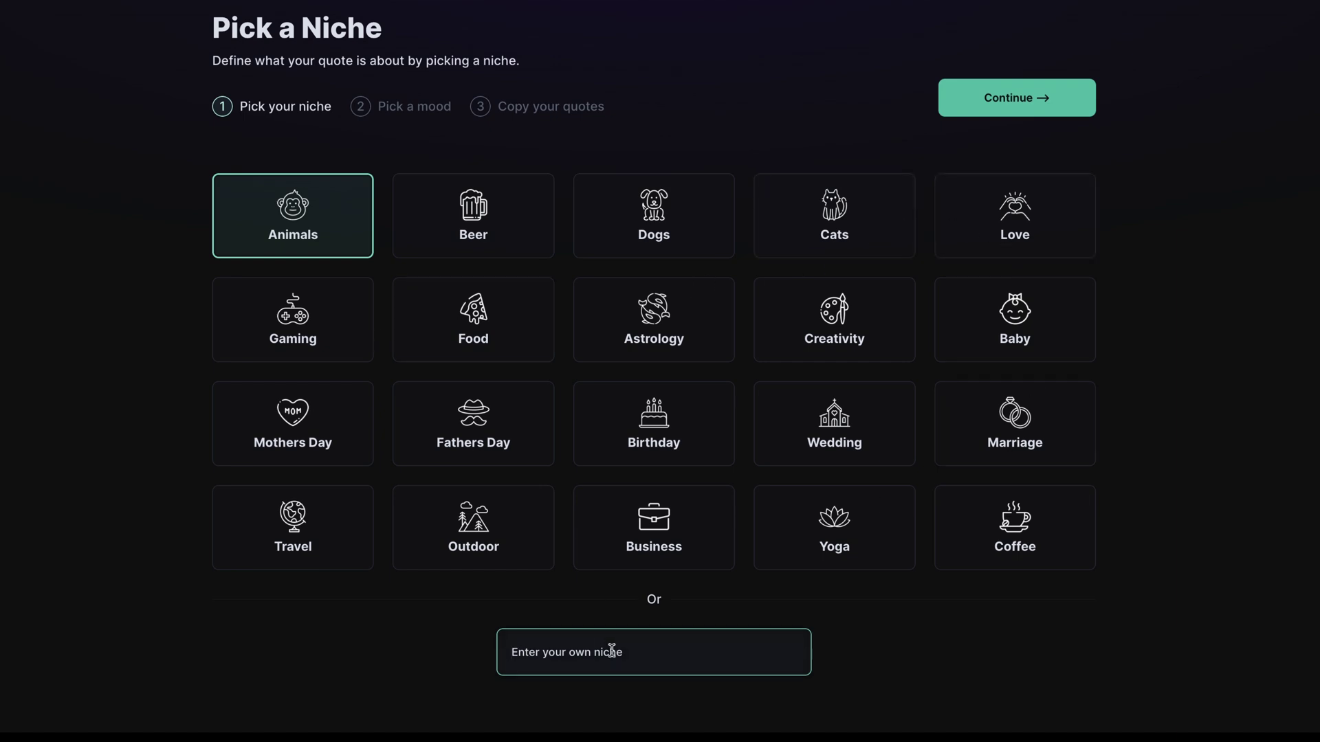
pyautogui.write('christmas')
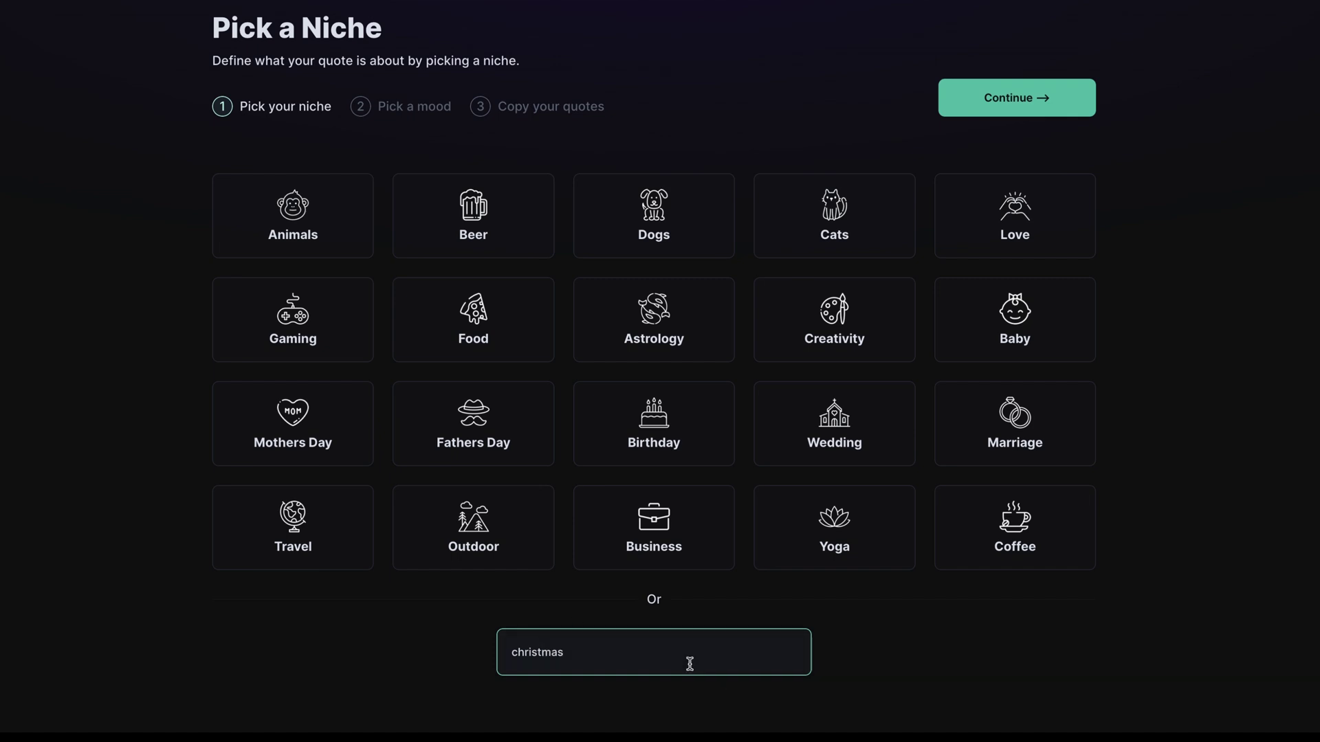
pyautogui.click(973, 104)
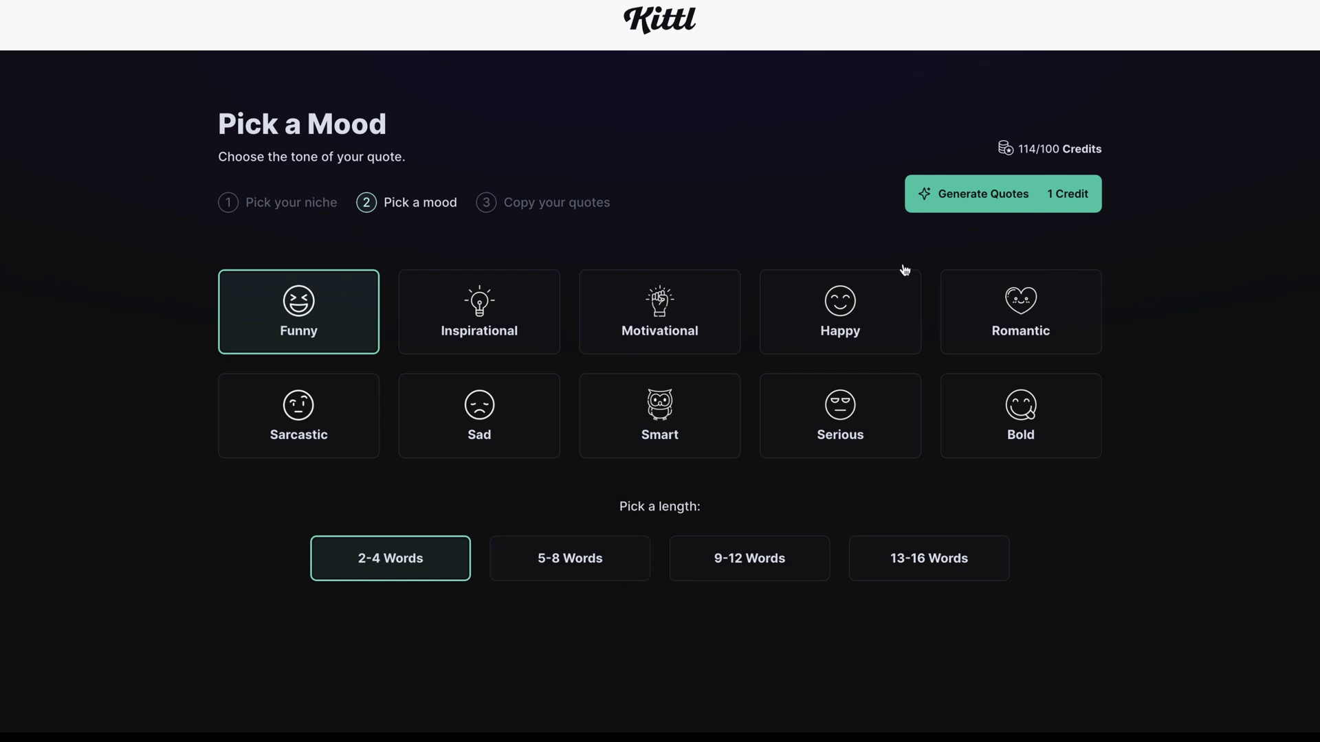
# Generate funny 2-4 word Christmas quotes and browse results like Santa's Favorite Elf and Yule Be Sorry.
pyautogui.click(978, 206)
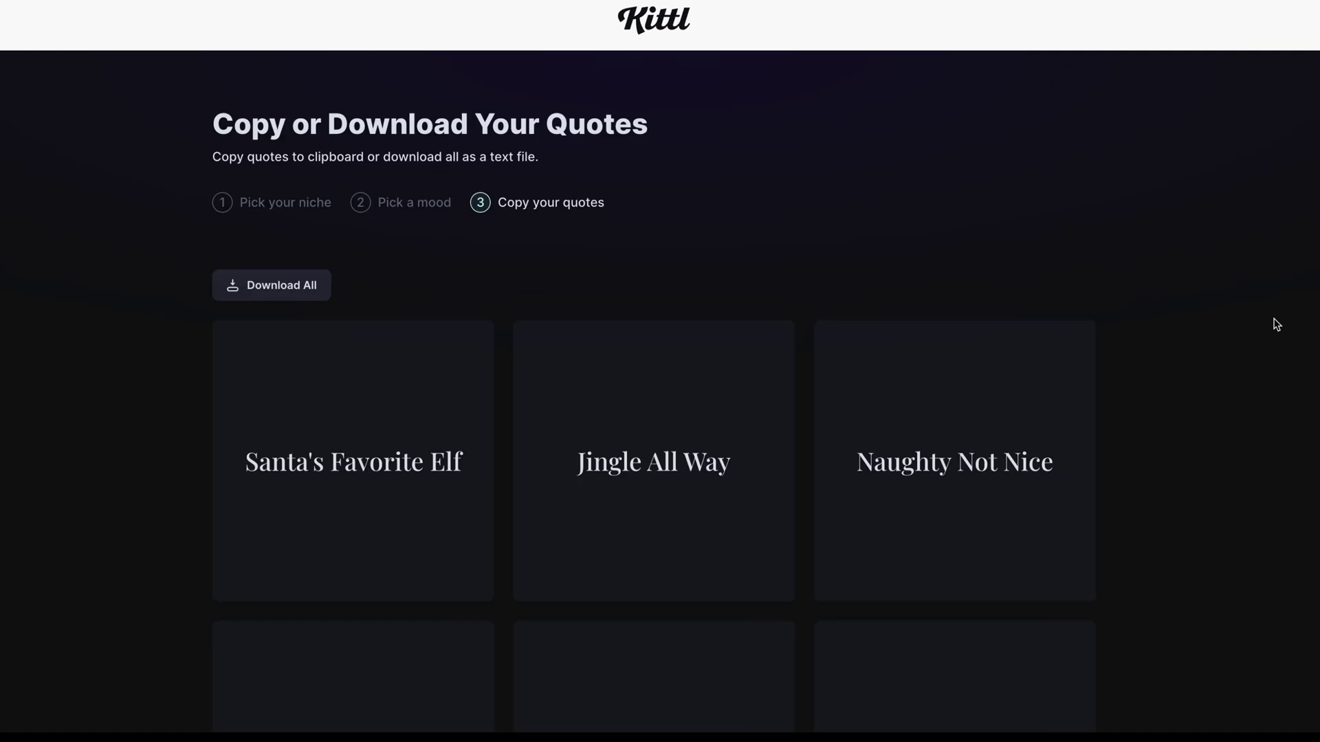
pyautogui.scroll(-8, 988, 256)
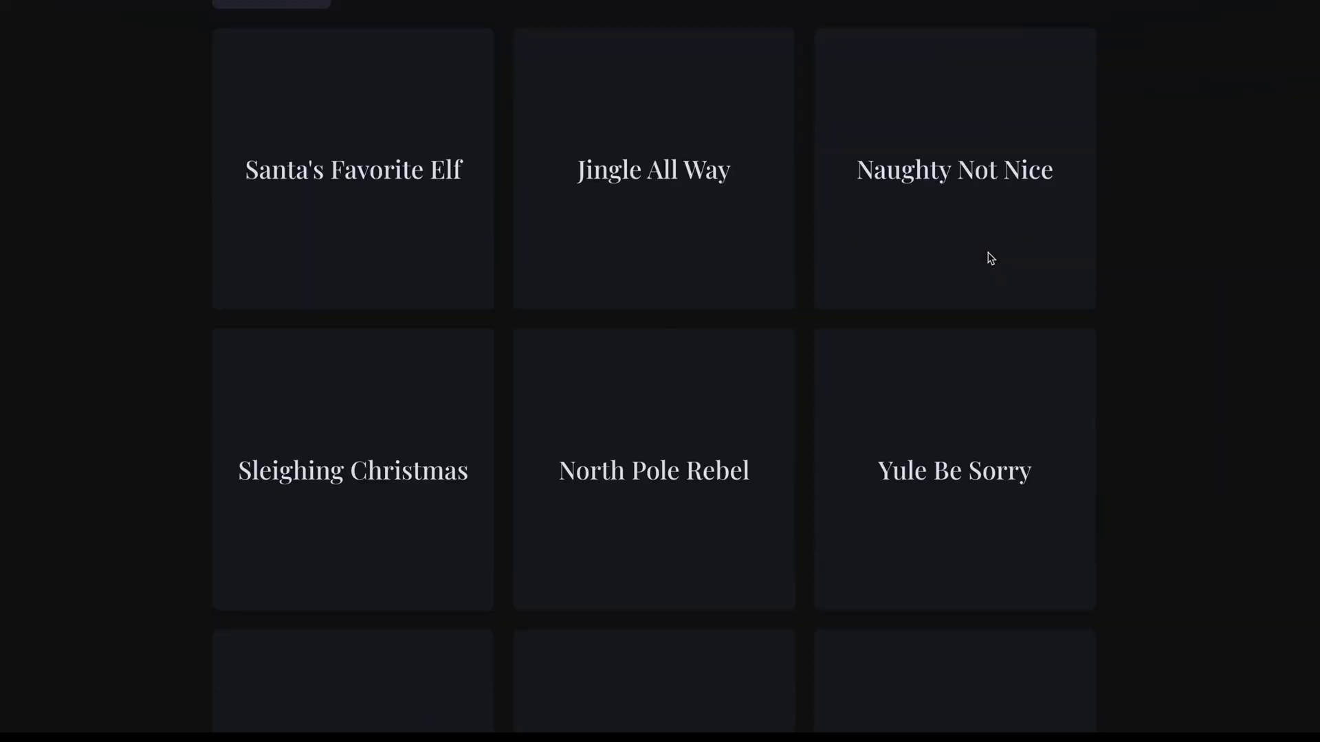
pyautogui.scroll(-4, 989, 256)
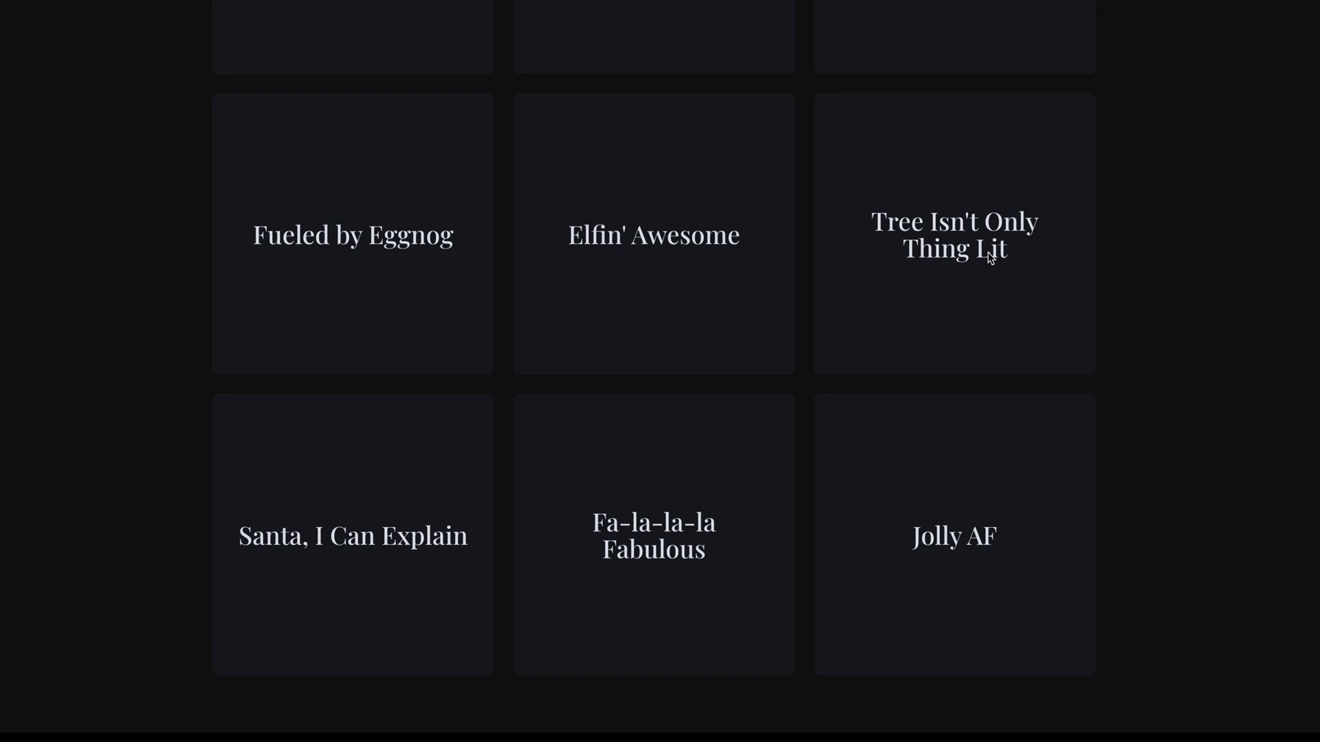
pyautogui.scroll(11, 990, 256)
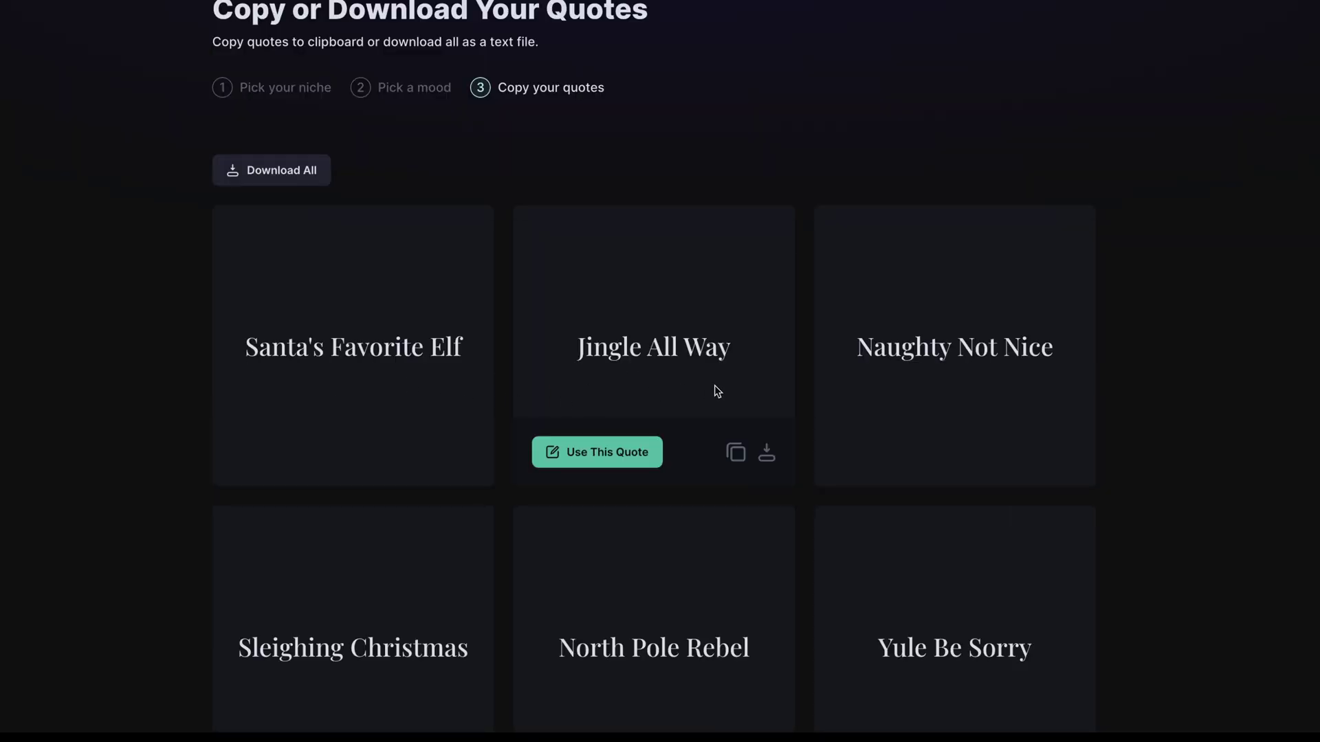
pyautogui.scroll(-1, 1053, 395)
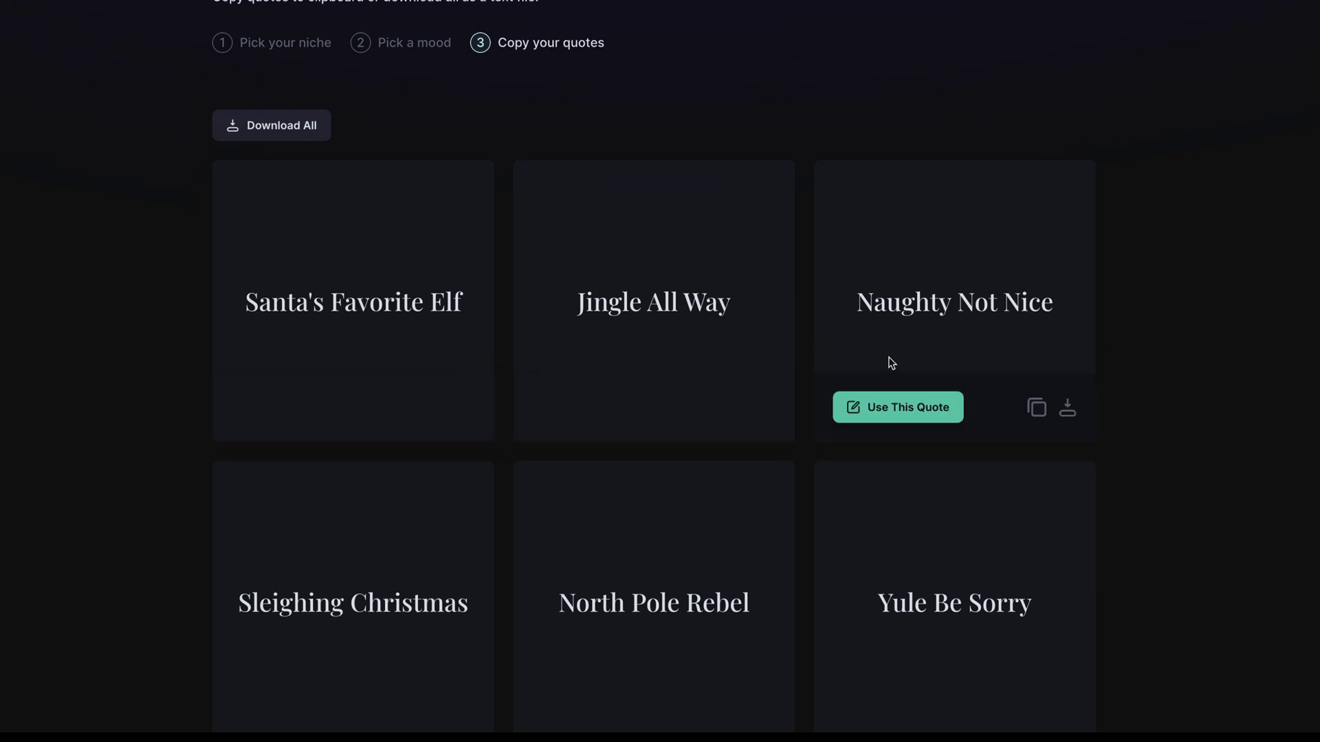
pyautogui.scroll(-1, 891, 362)
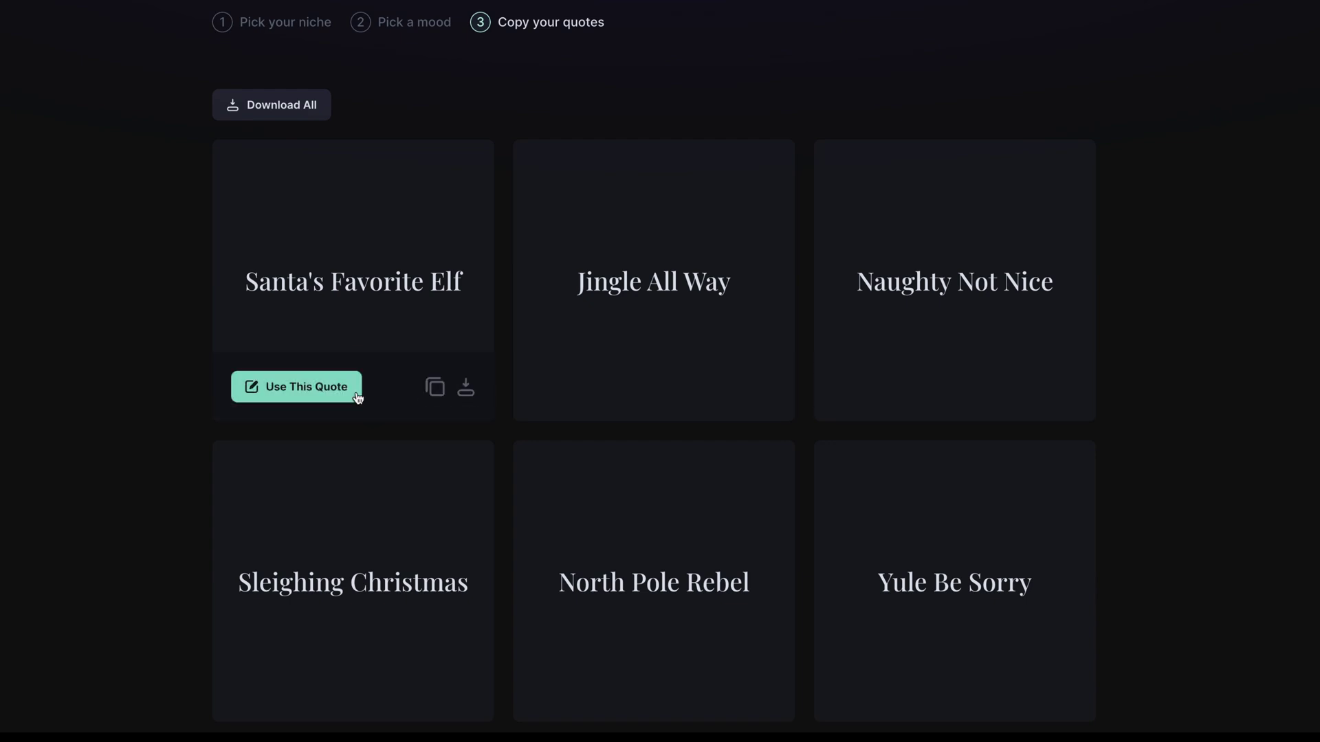
pyautogui.scroll(-1, 337, 330)
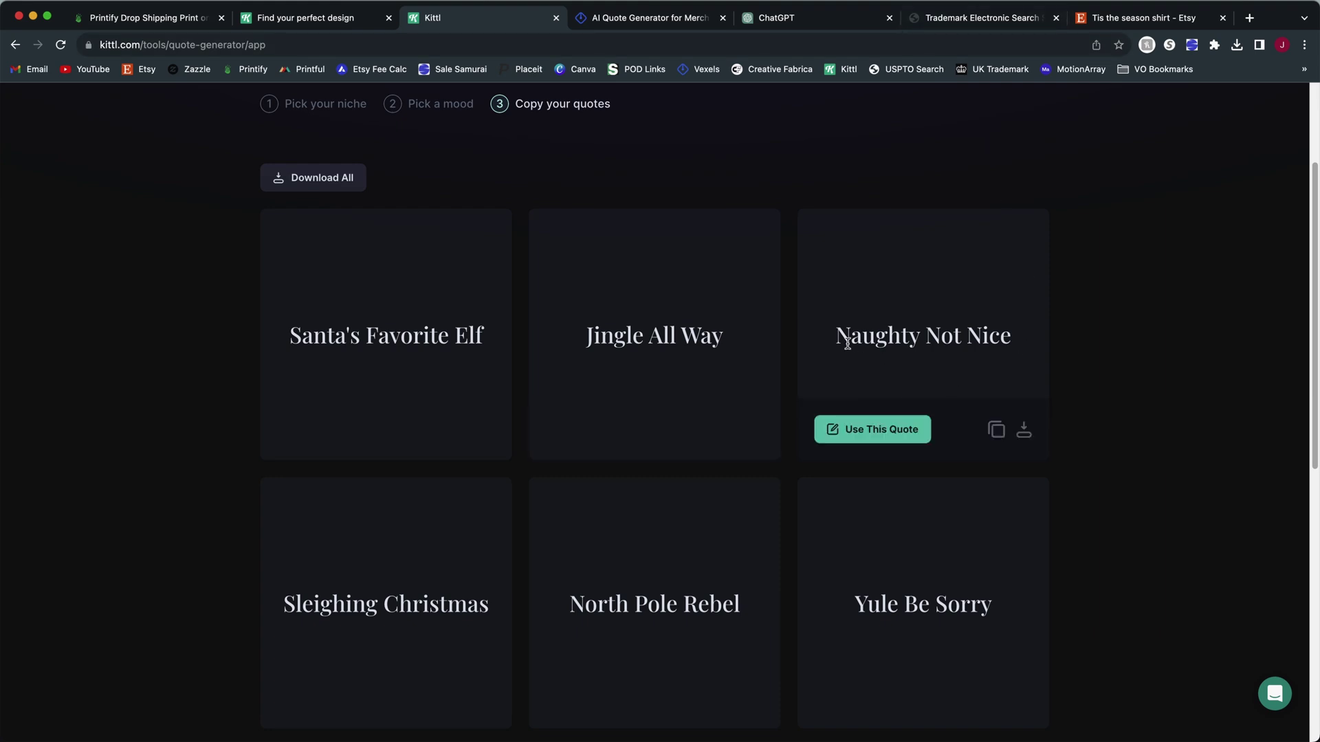
# Copy the Naughty Not Nice quote and search USPTO TESS for 'naughty not nice'.
pyautogui.moveTo(837, 337); pyautogui.dragTo(1019, 351)
pyautogui.click(901, 371)
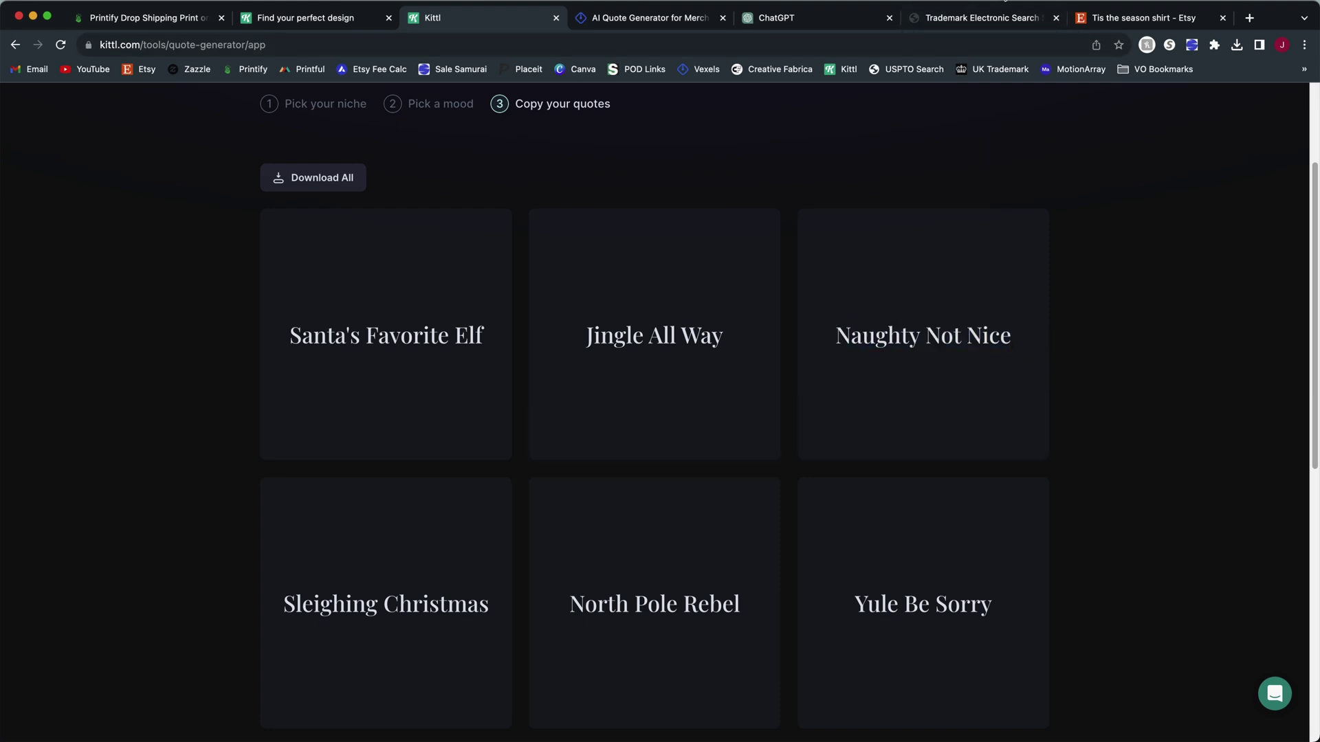
pyautogui.click(1000, 20)
pyautogui.click(496, 324)
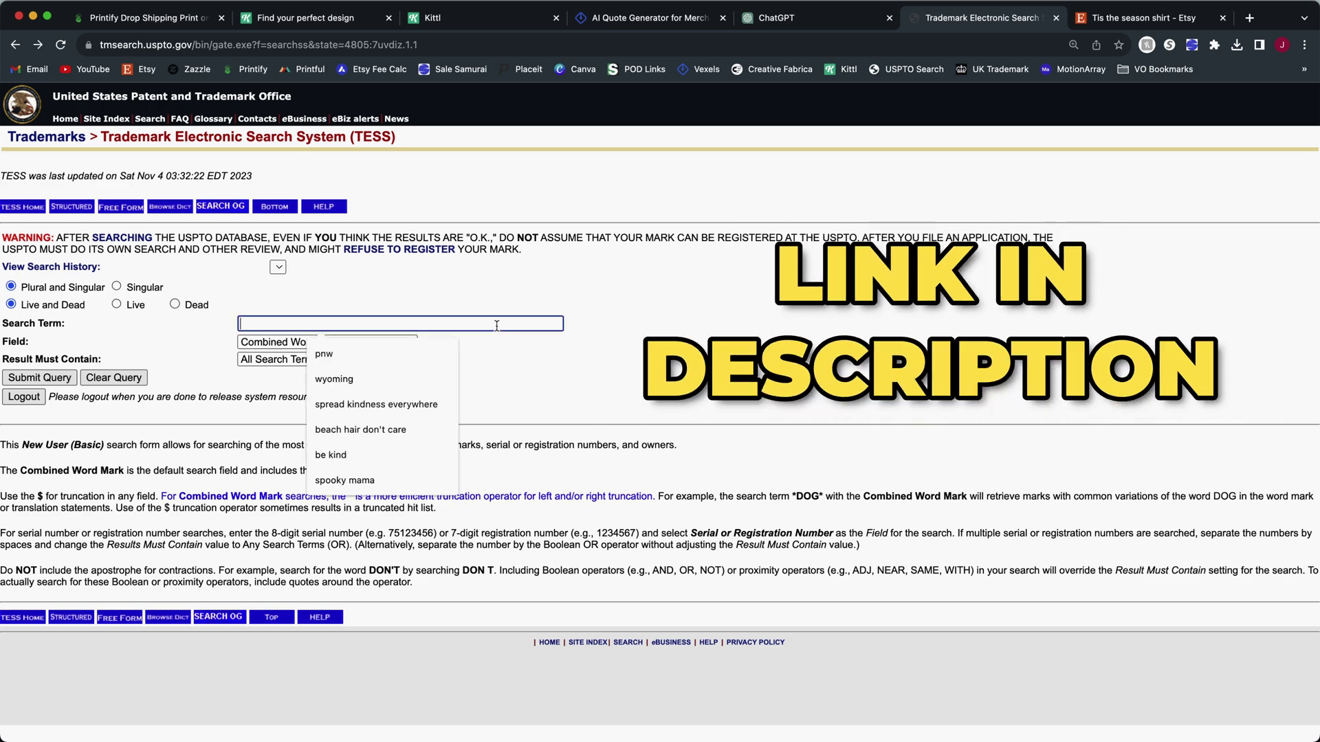
pyautogui.write('naughty not nice')
pyautogui.press('Return')
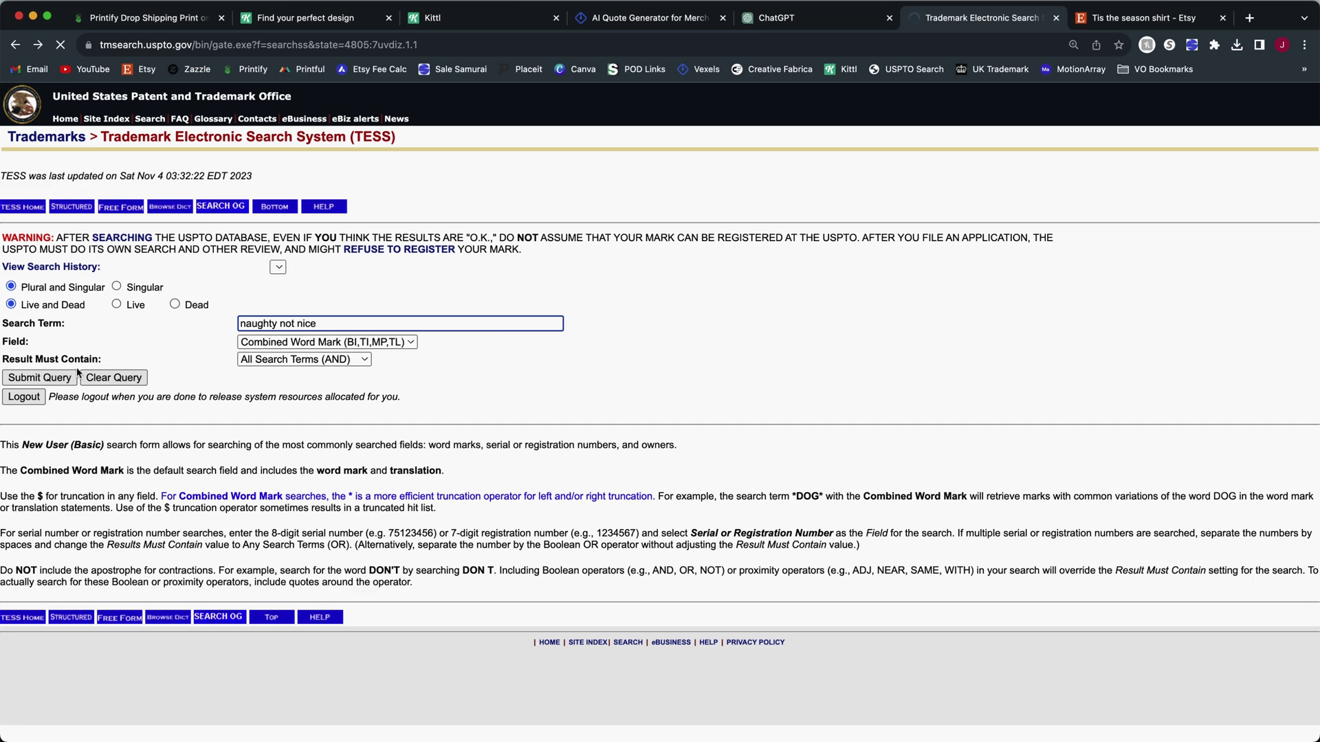
pyautogui.click(55, 377)
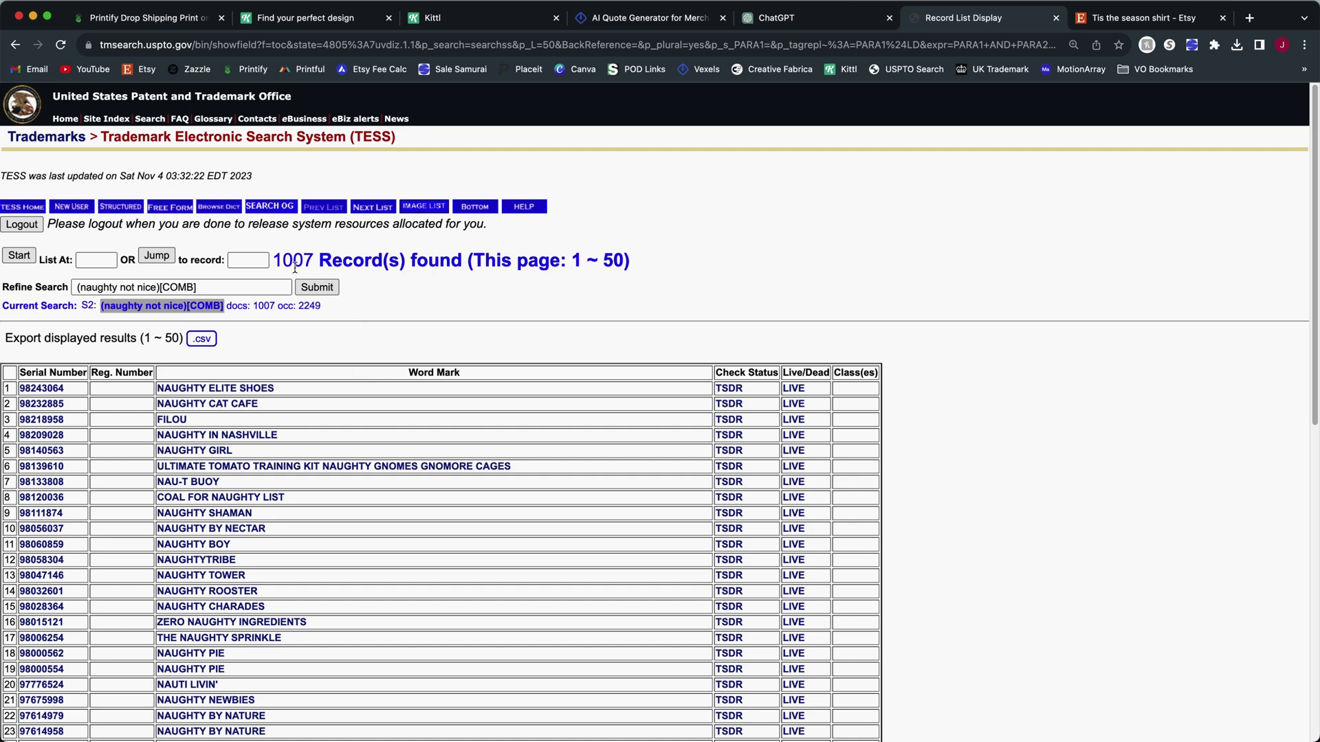
# Narrow the 1007 trademark records down to live marks only, leaving 318.
pyautogui.doubleClick(291, 263)
pyautogui.click(470, 339)
pyautogui.scroll(-5, 371, 446)
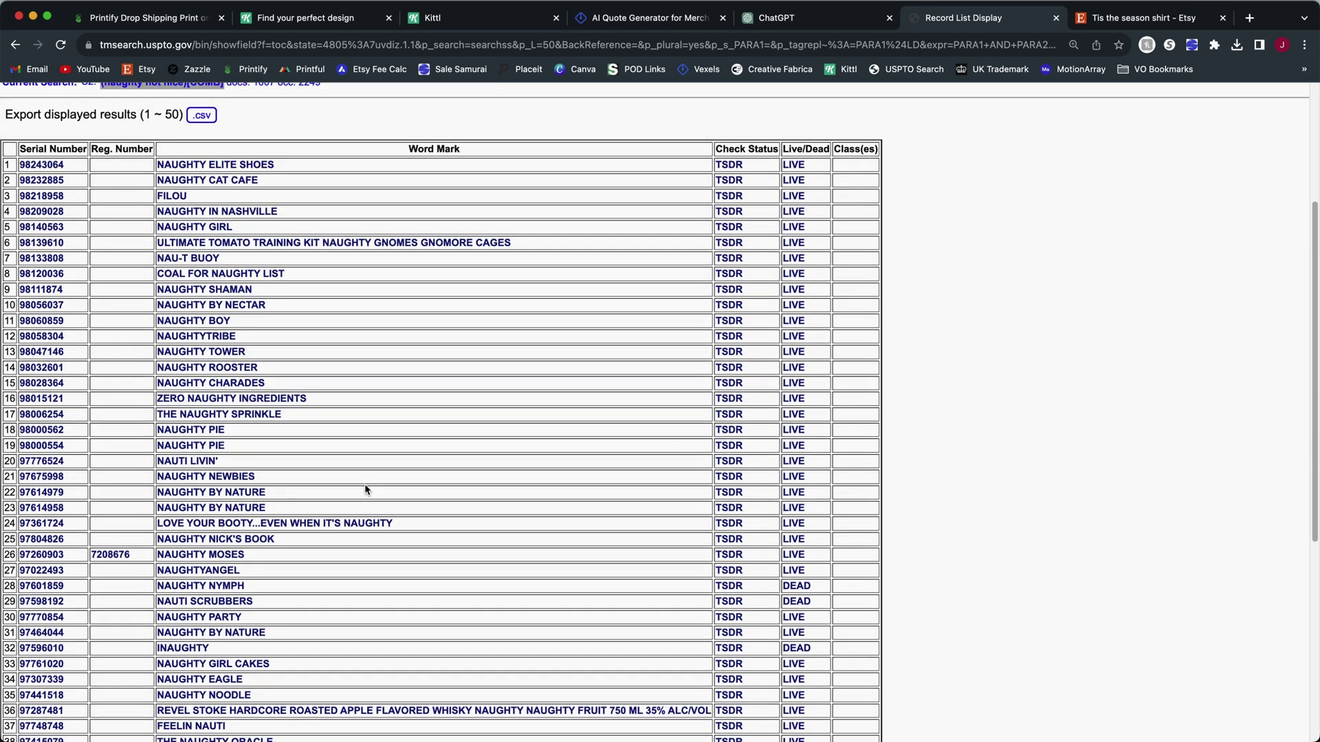
pyautogui.scroll(5, 366, 490)
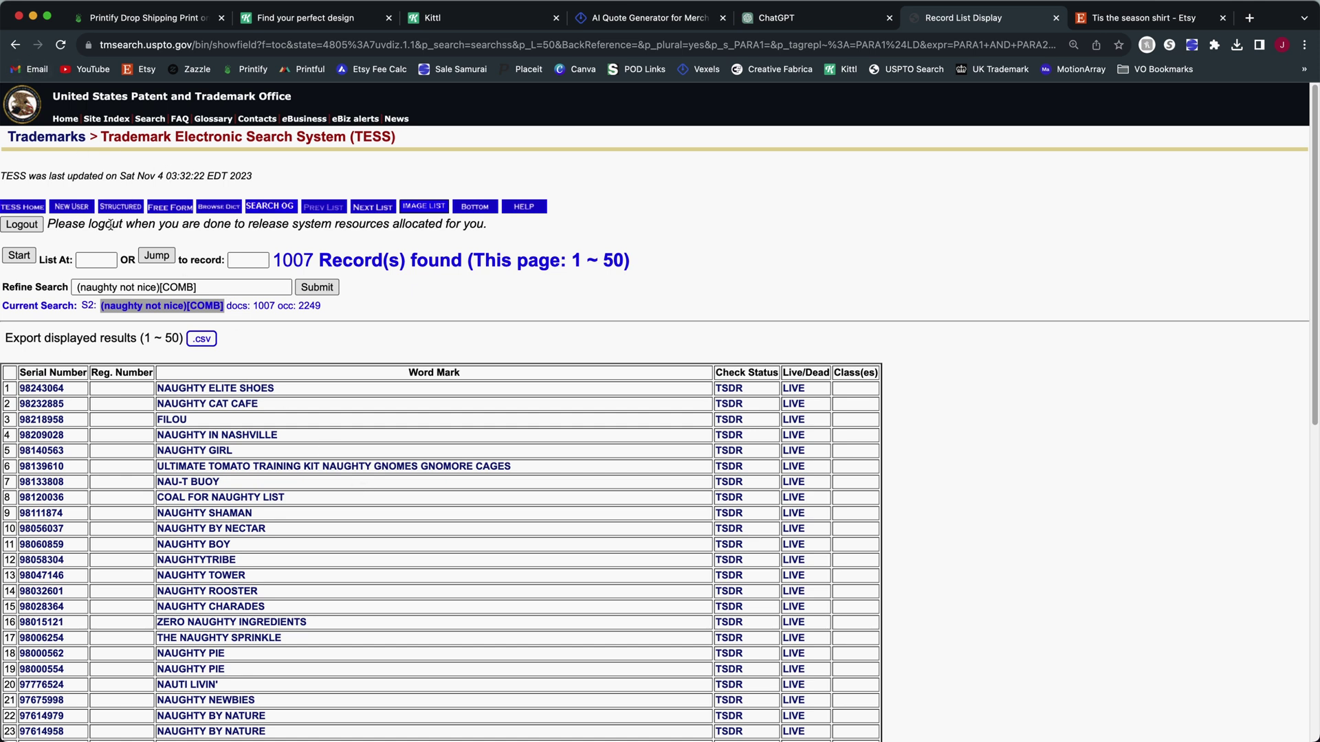
pyautogui.click(17, 45)
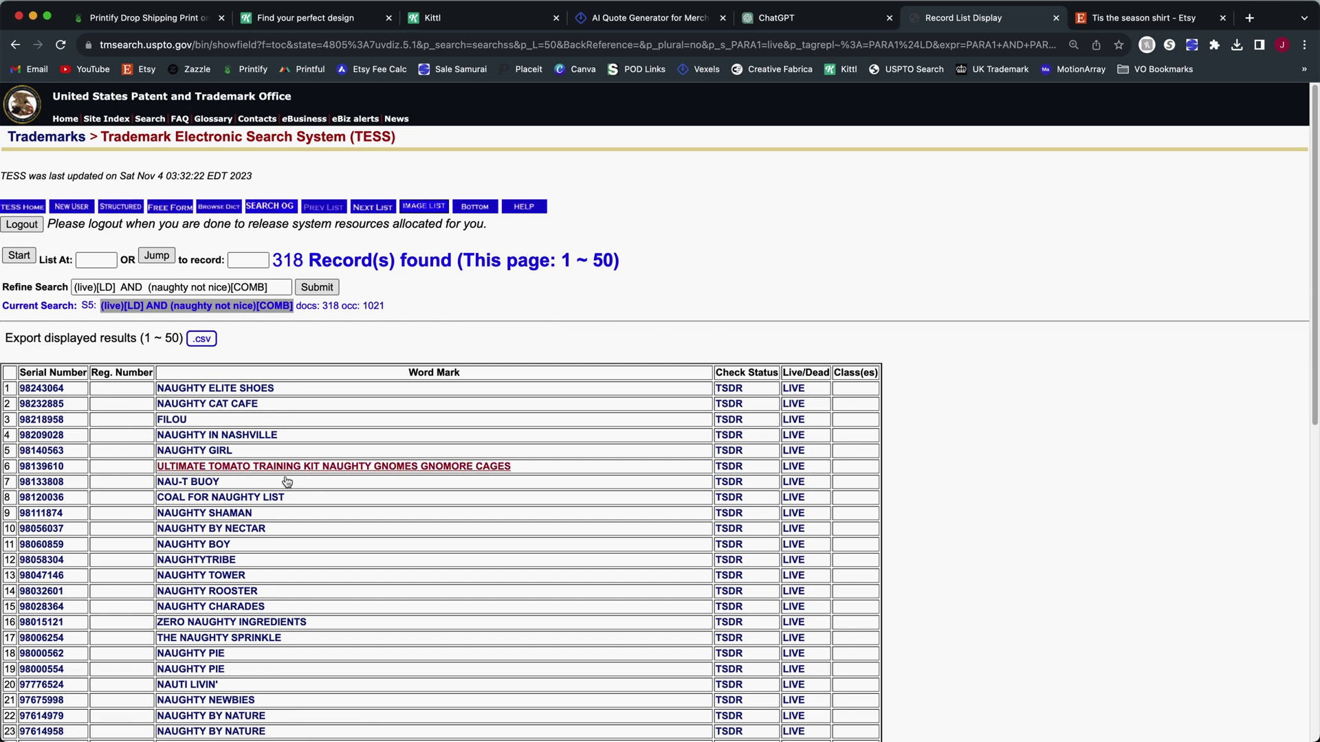
pyautogui.scroll(-3, 309, 486)
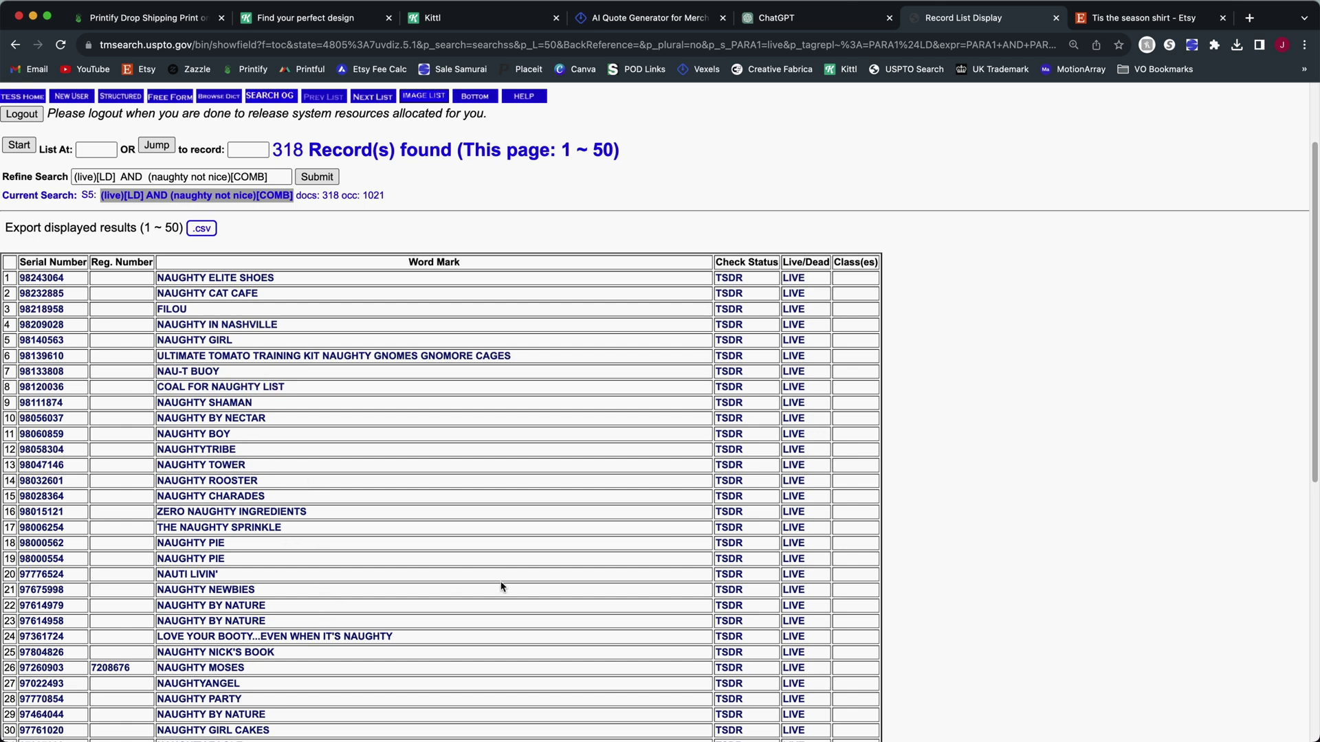
pyautogui.scroll(-6, 404, 560)
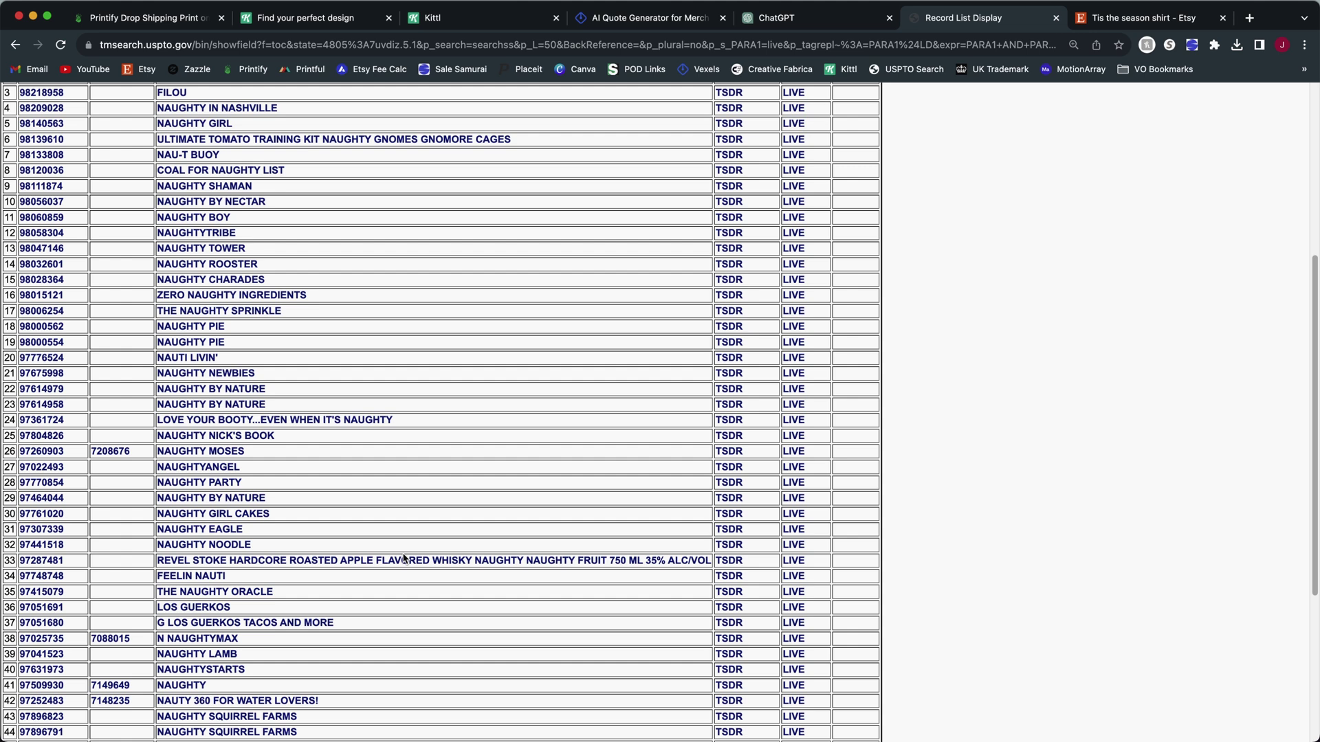
pyautogui.scroll(10, 405, 559)
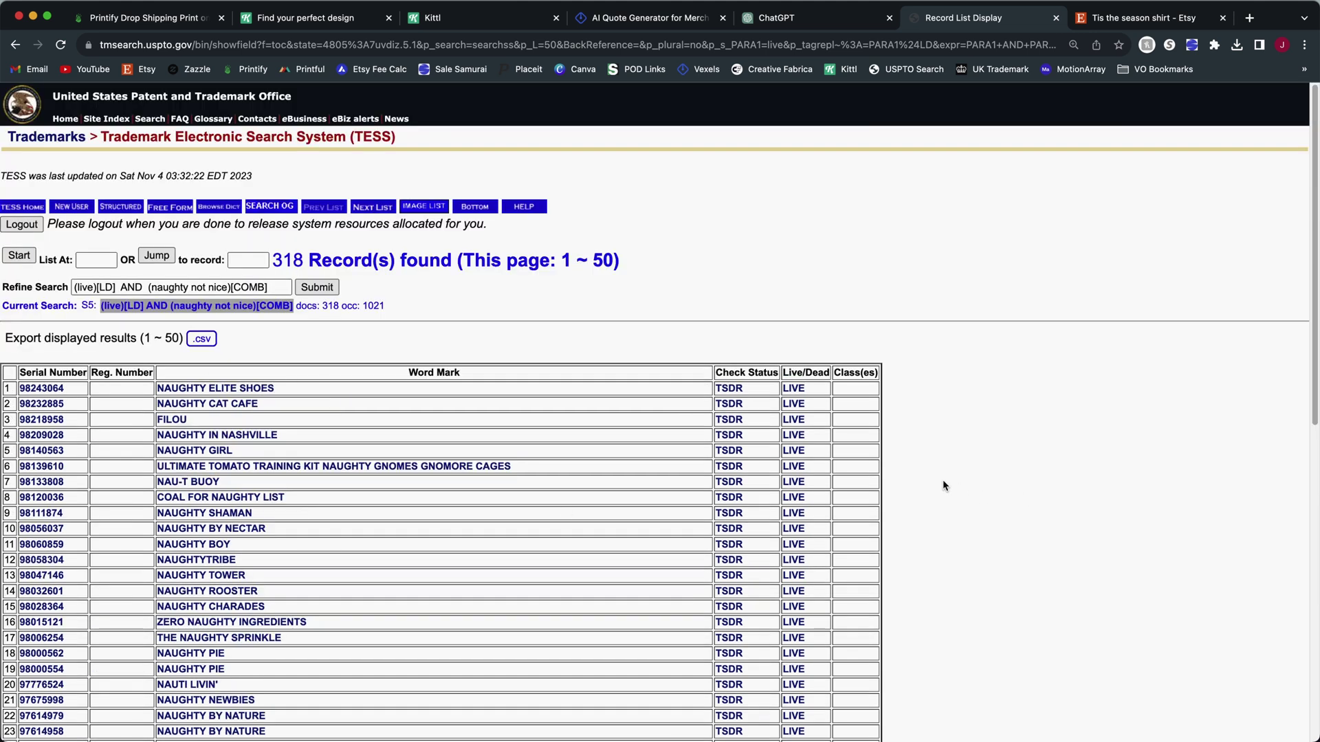
# Find 'naughty not nice' matches within the results page, then return to Kittl's quote results.
pyautogui.press('super+f')
pyautogui.write('naughty not nice')
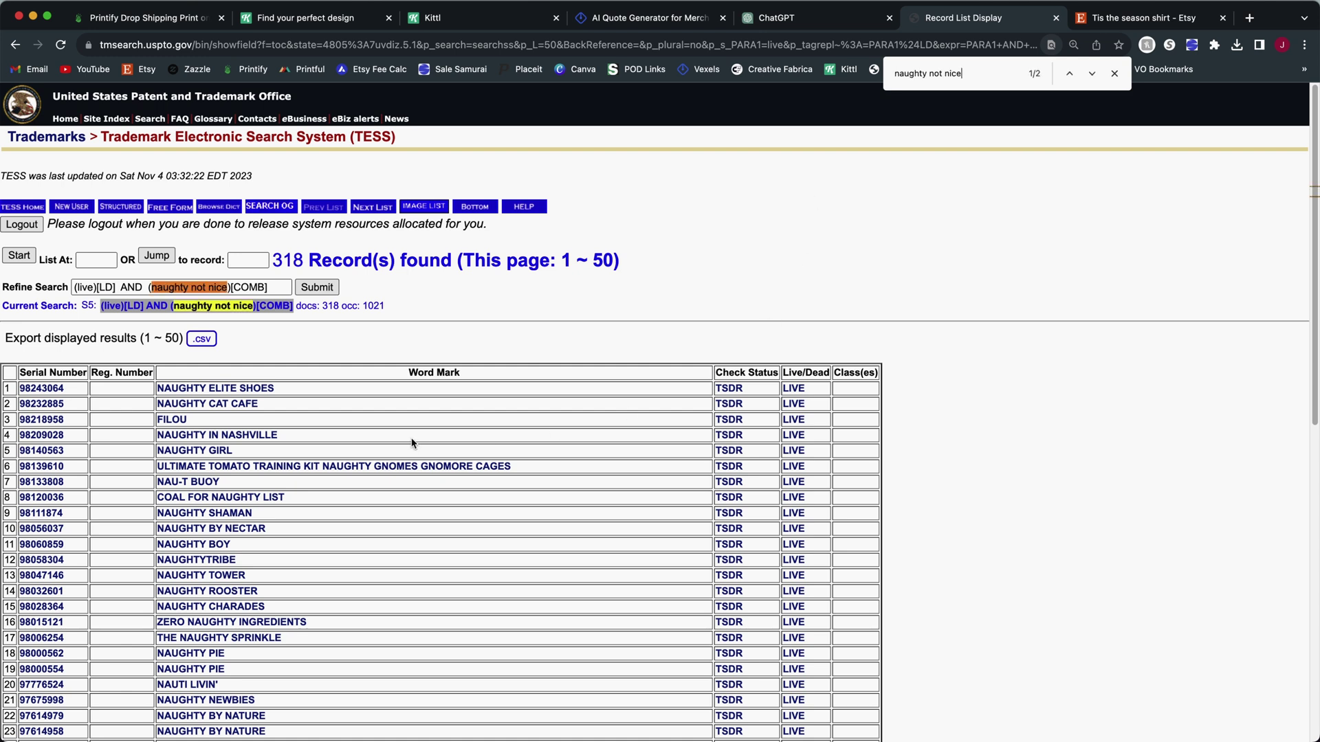
pyautogui.click(1093, 75)
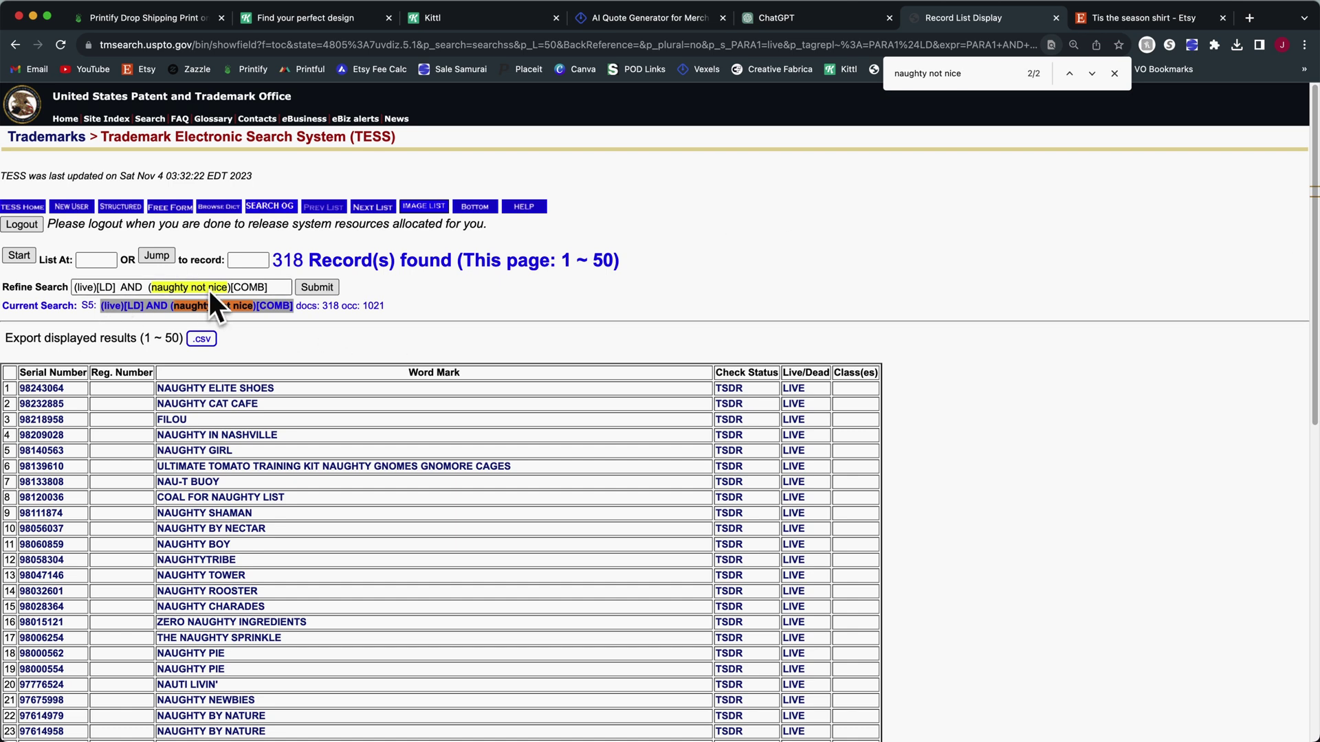
pyautogui.scroll(-10, 501, 522)
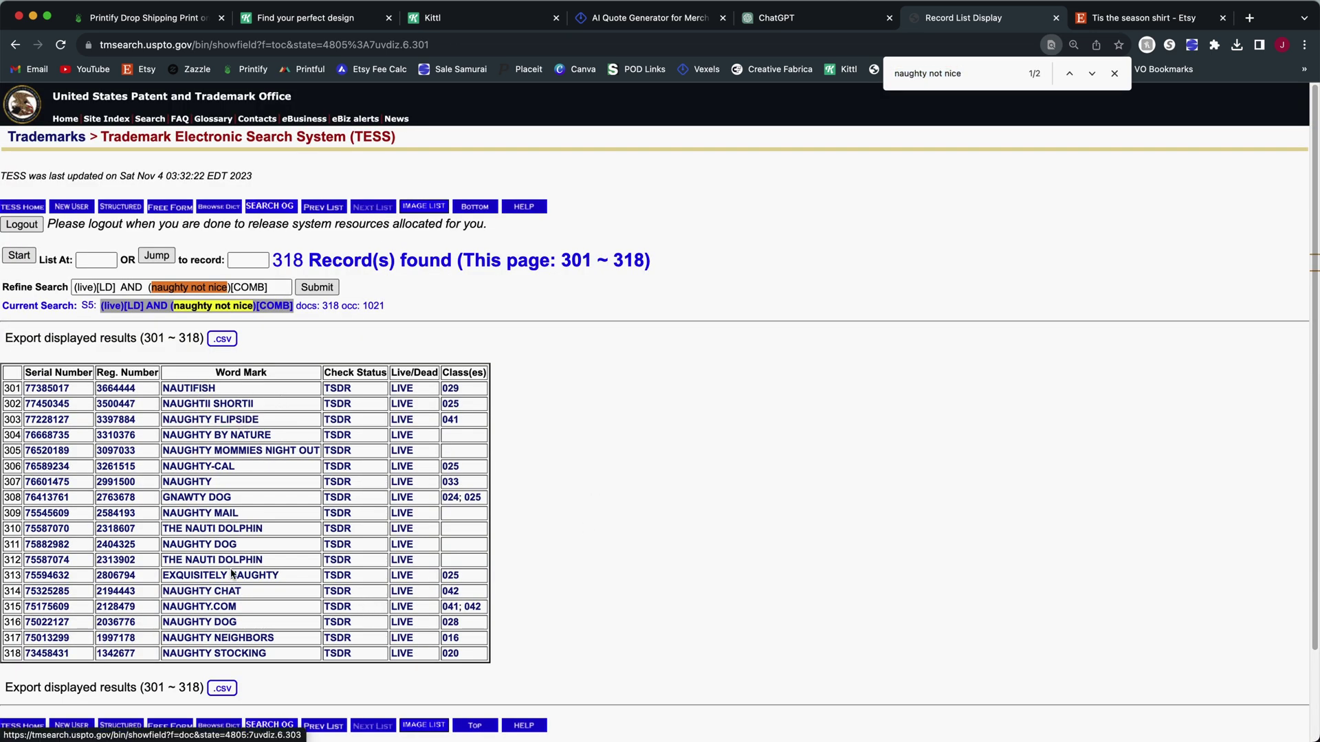
pyautogui.click(454, 18)
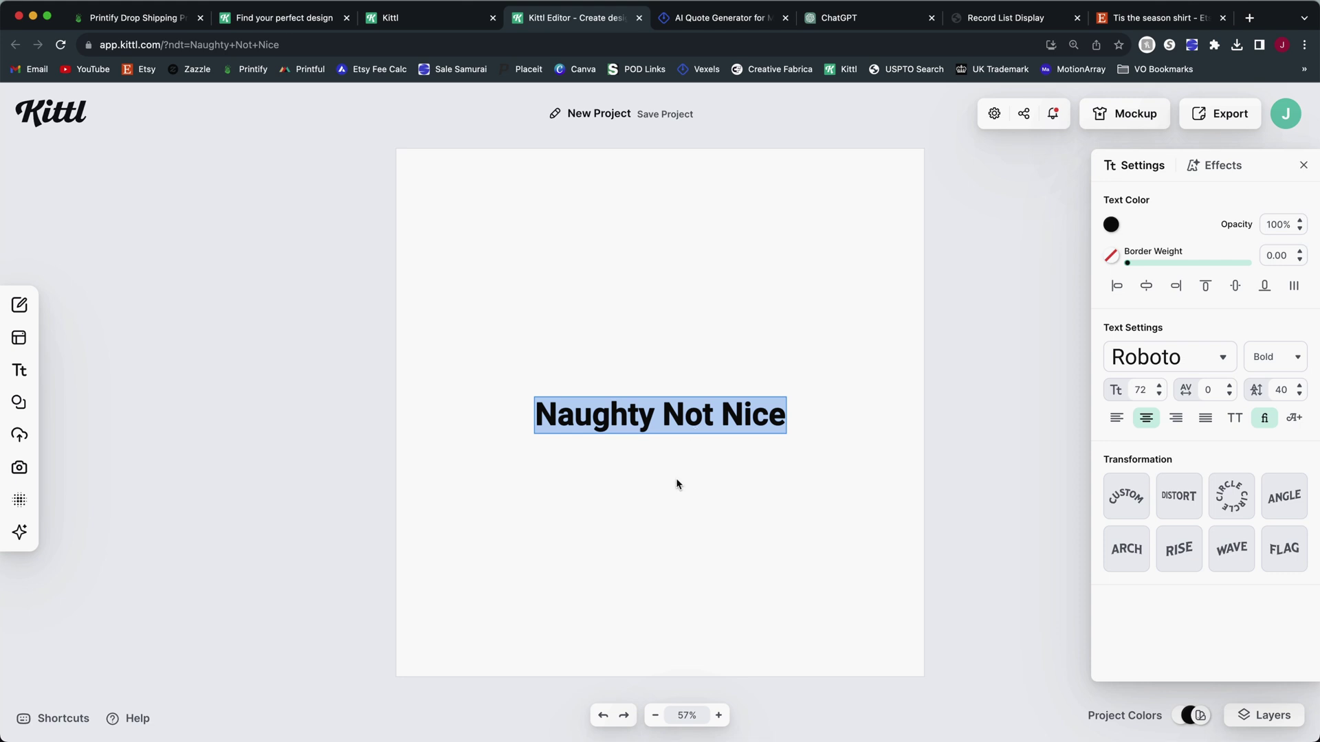
# Finish editing the Naughty Not Nice text and select it on the artboard.
pyautogui.press('Escape')
pyautogui.click(794, 467)
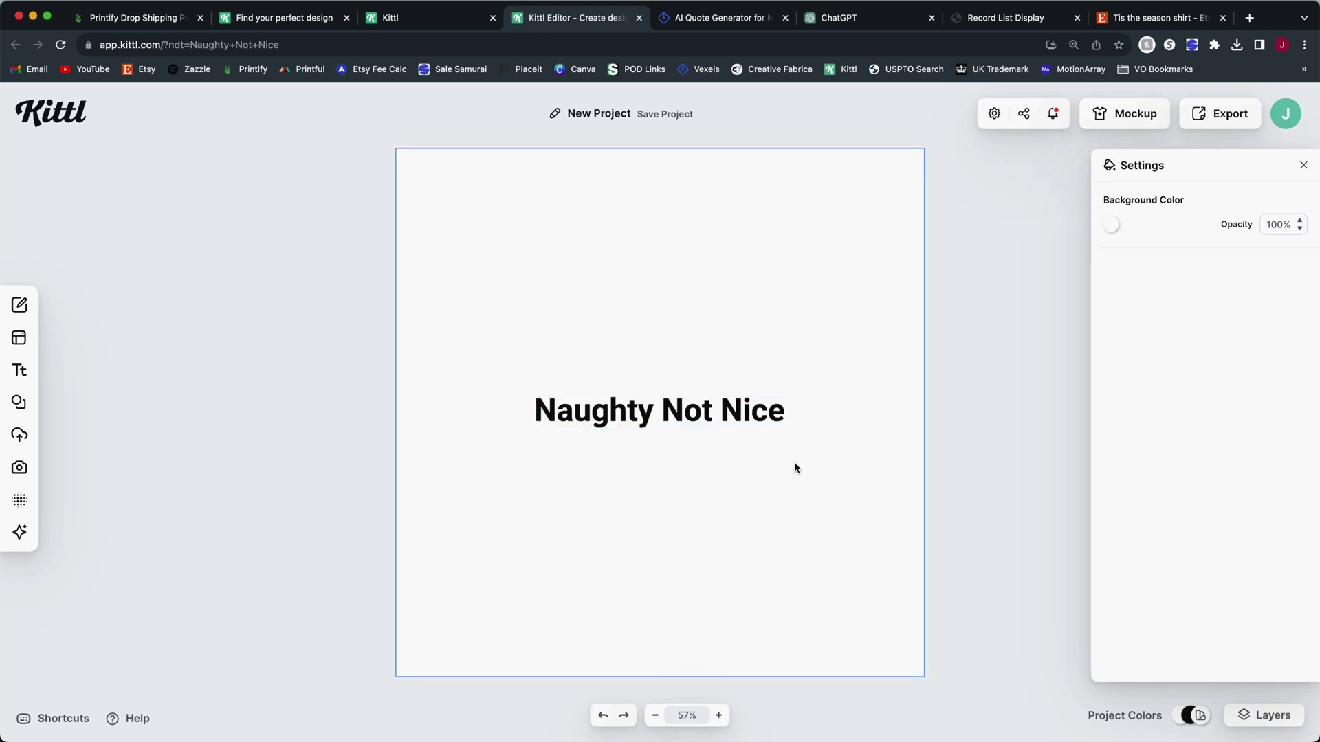
pyautogui.click(734, 418)
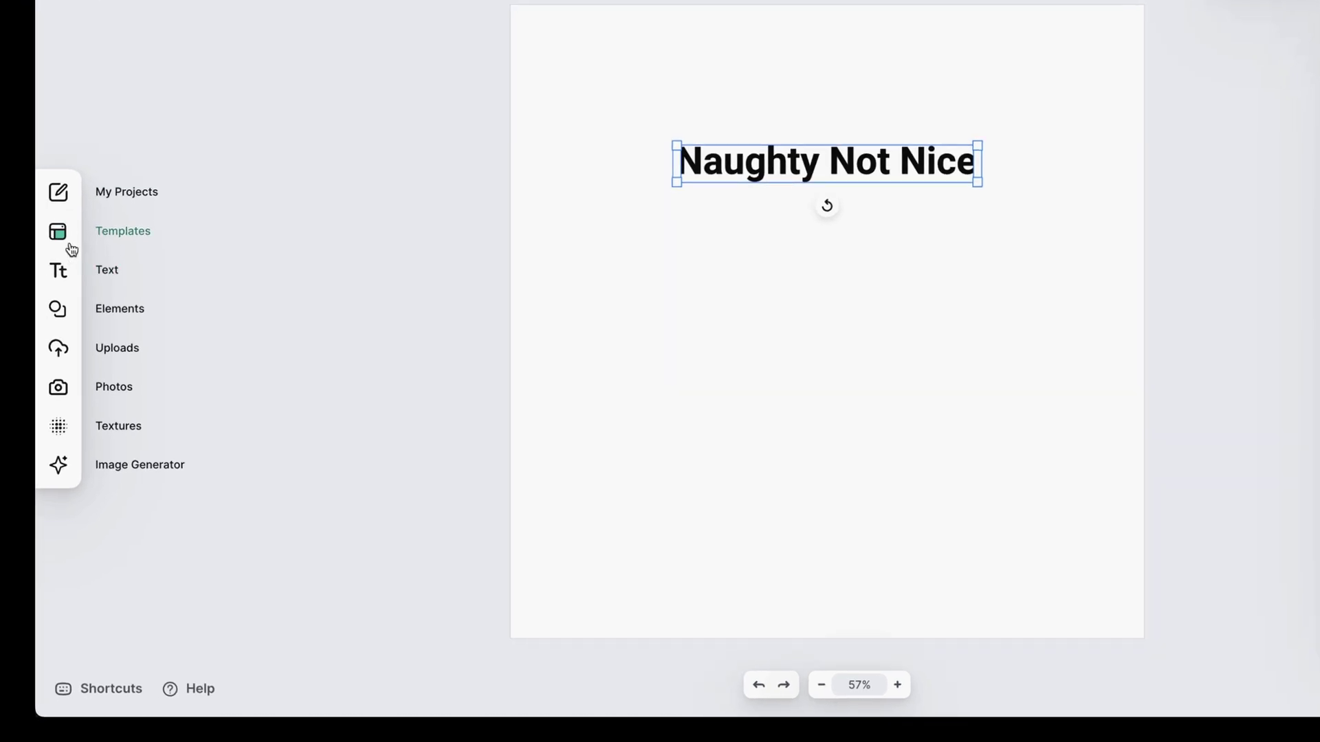
# Search the T-Shirts template category for 'christmas'.
pyautogui.click(29, 342)
pyautogui.click(179, 121)
pyautogui.click(192, 77)
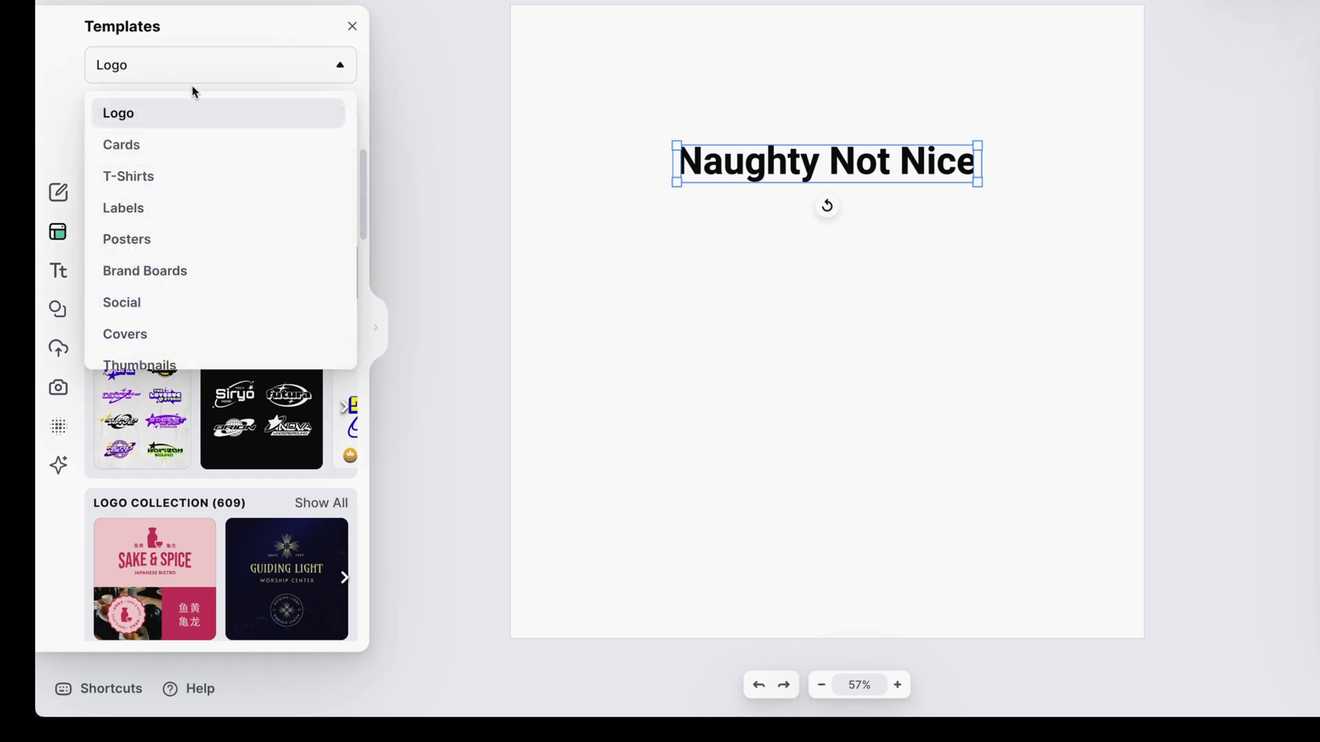
pyautogui.click(143, 186)
pyautogui.click(118, 118)
pyautogui.write('christmas')
pyautogui.press('Return')
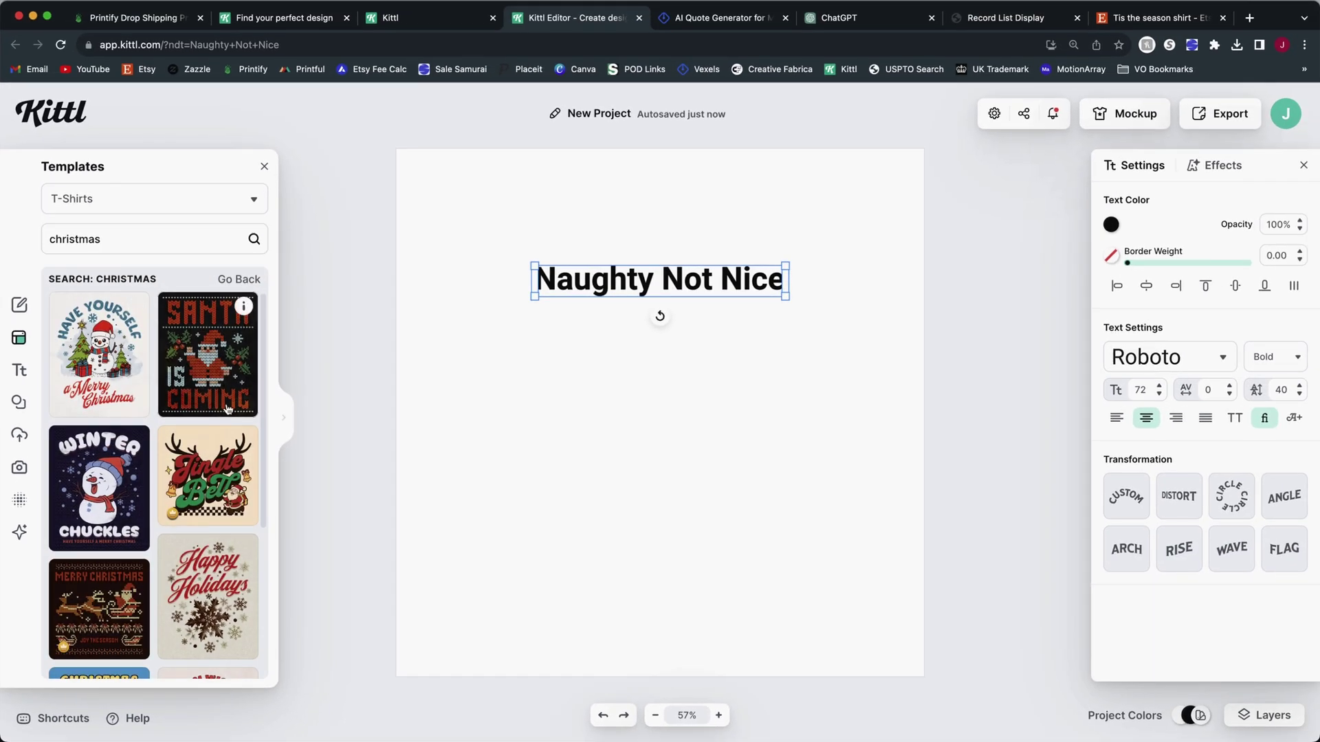
# Replace the project with the Santa Is Coming template on a 4500 × 5400 px artboard.
pyautogui.click(220, 359)
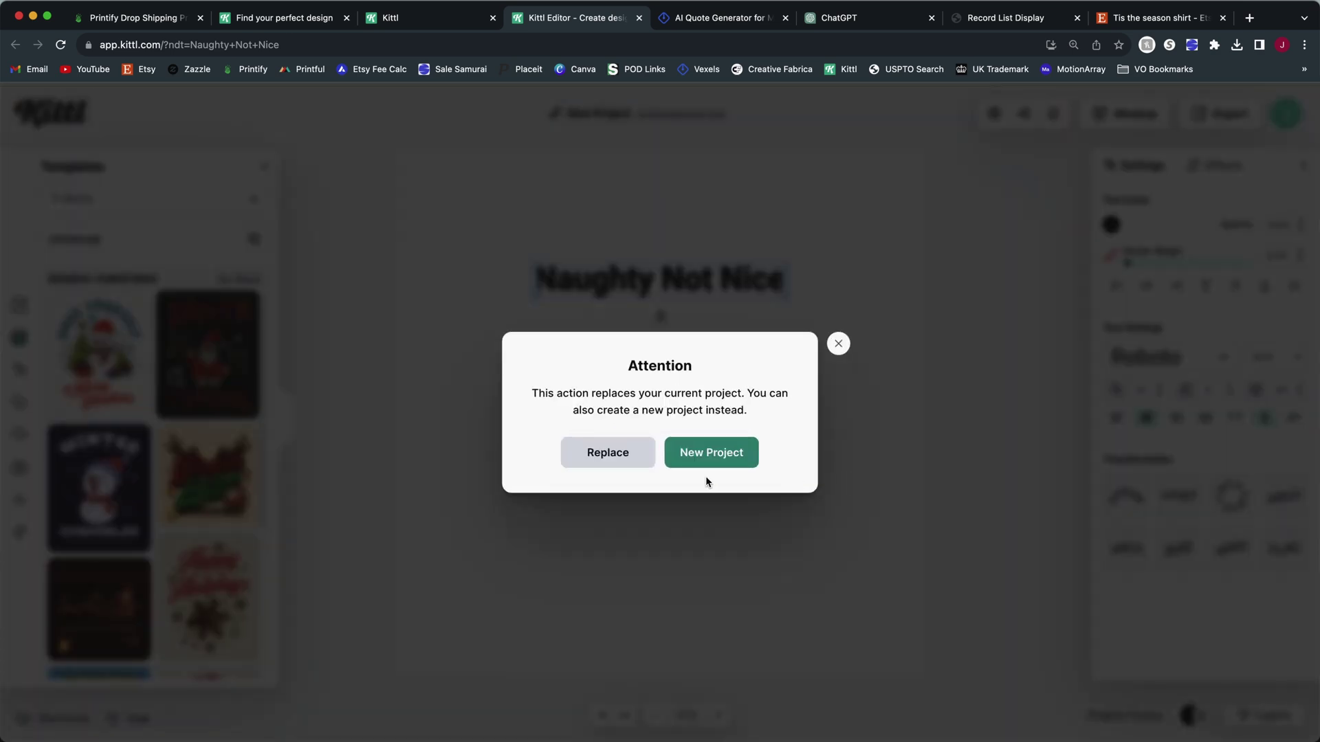
pyautogui.click(592, 459)
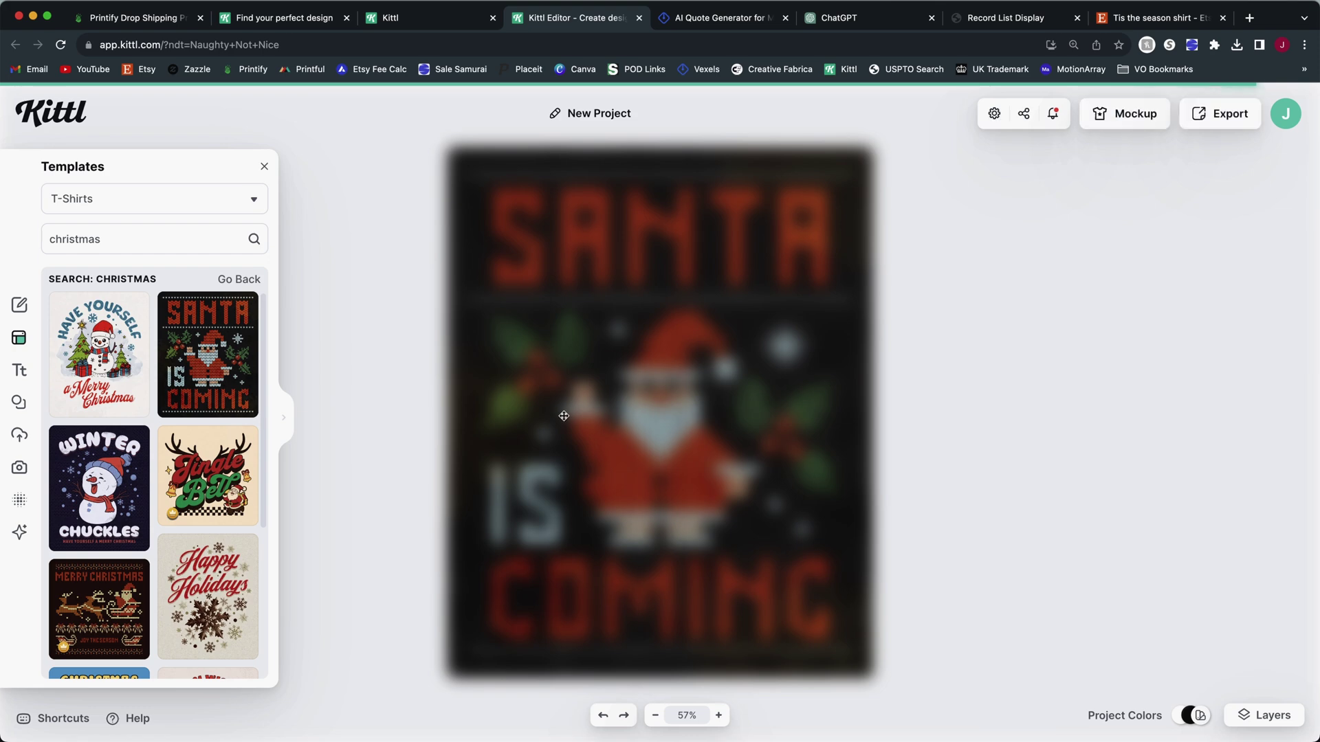
pyautogui.click(994, 114)
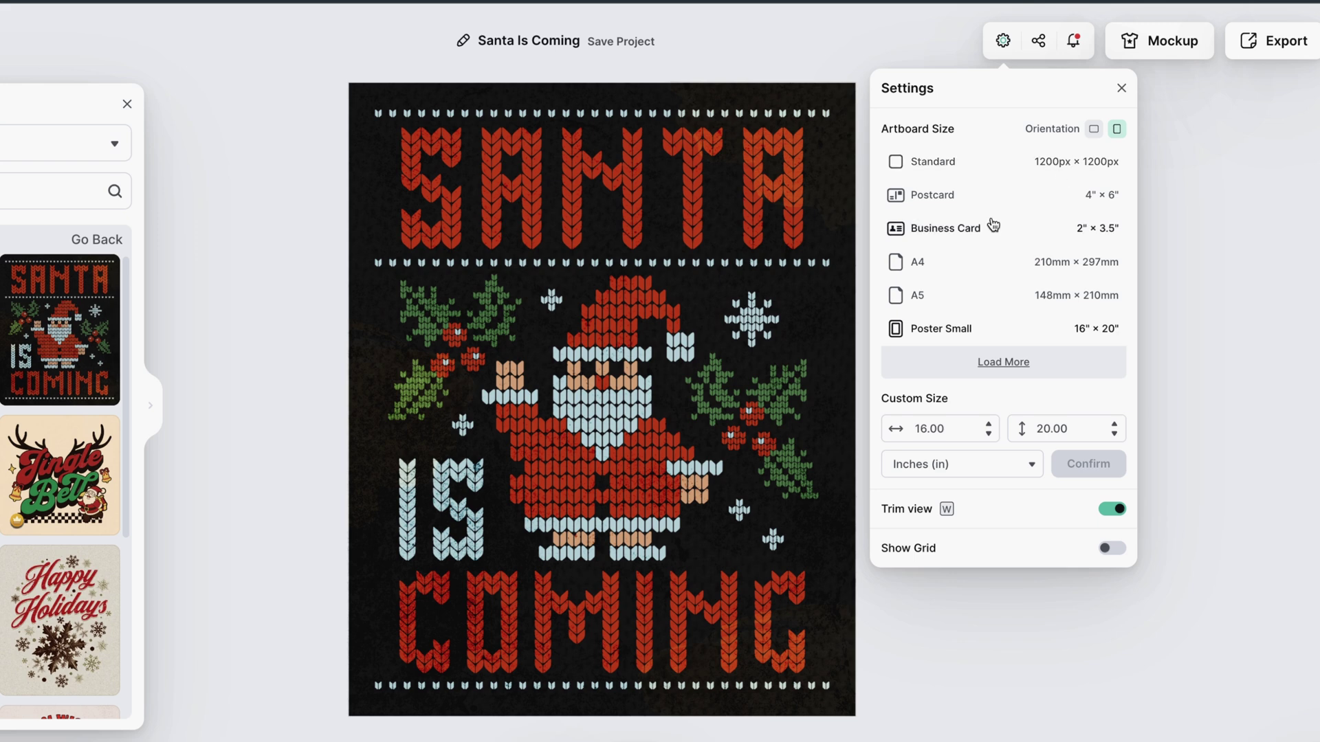
pyautogui.click(1085, 166)
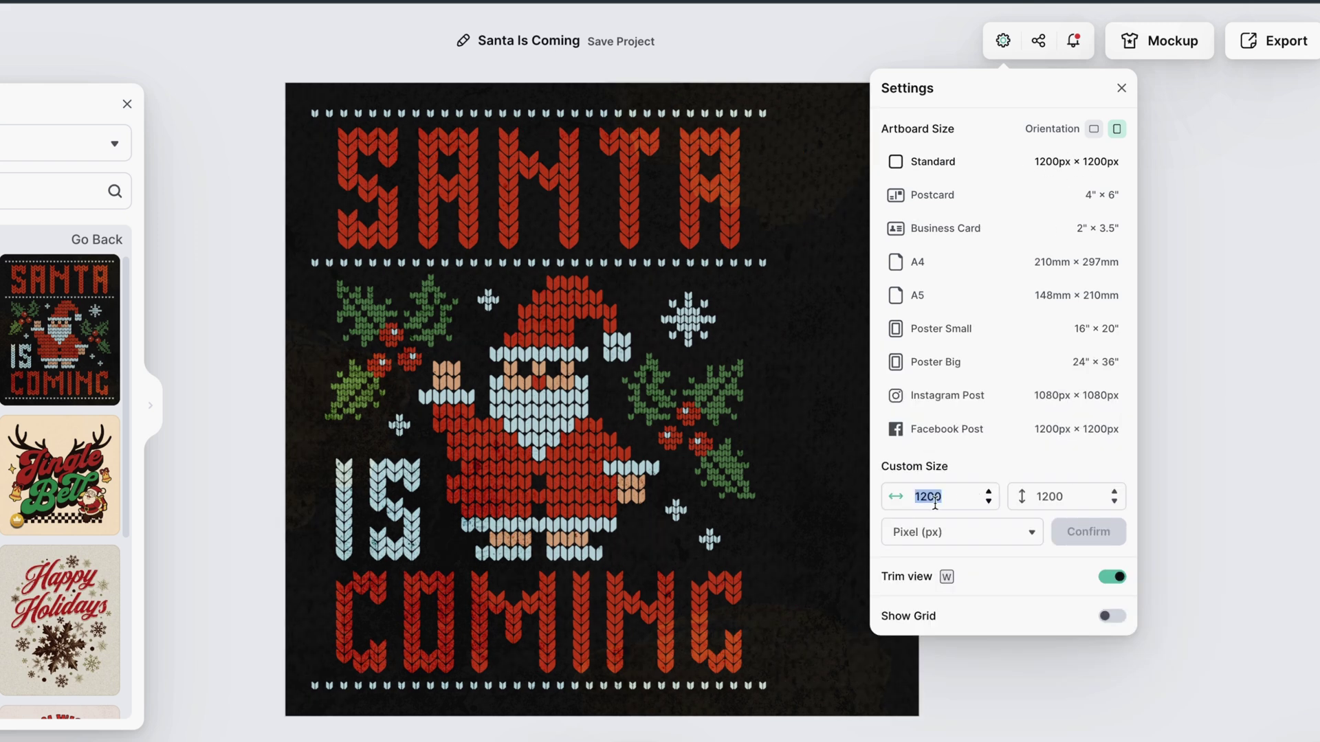
pyautogui.write('45')
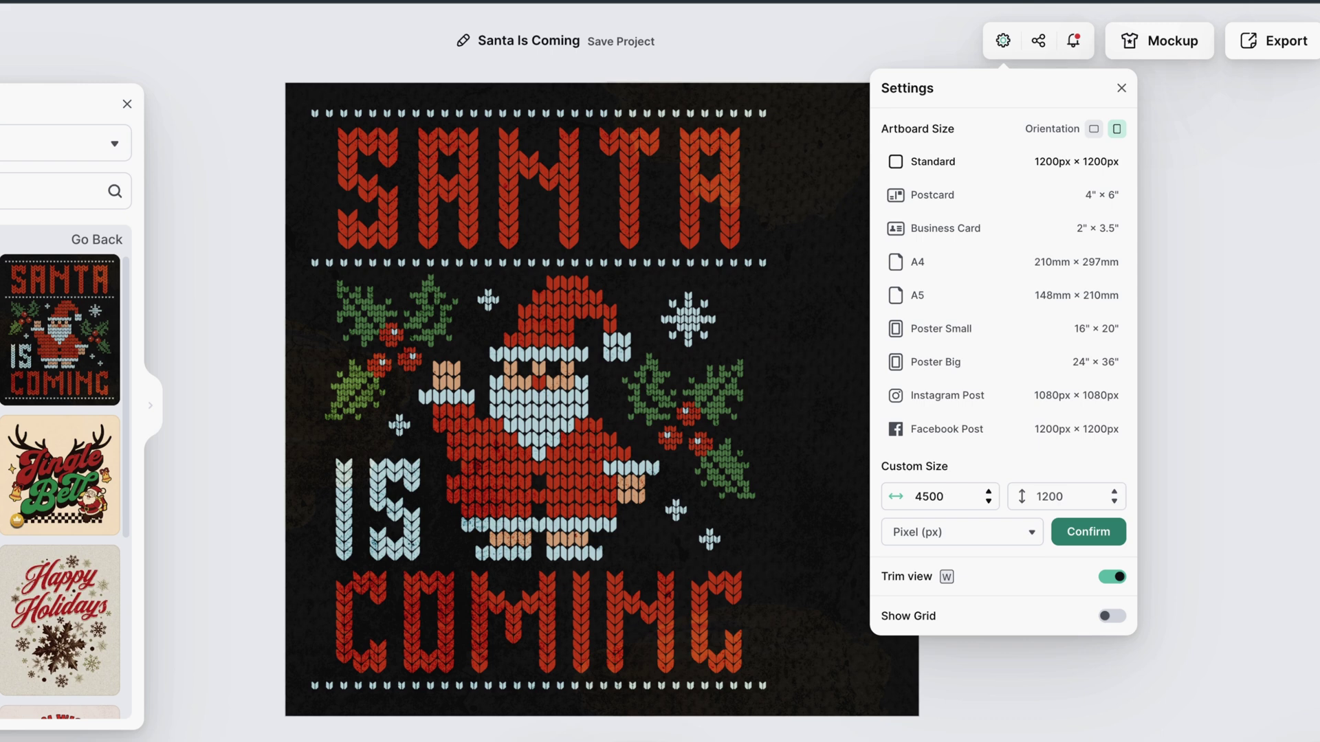
pyautogui.press('Tab')
pyautogui.write('5')
pyautogui.click(1054, 535)
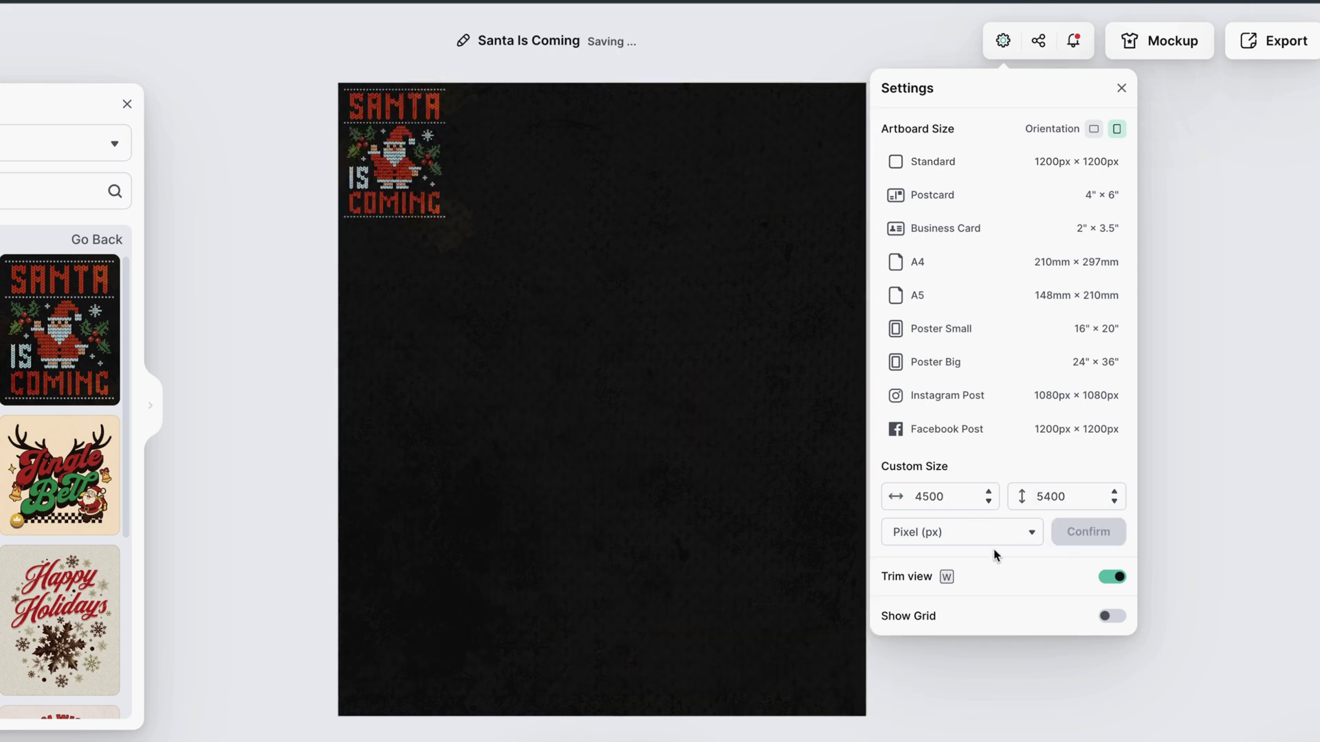
# Select the whole Santa design and scale it up to fill the artboard width.
pyautogui.click(1043, 713)
pyautogui.moveTo(525, 283); pyautogui.dragTo(474, 226)
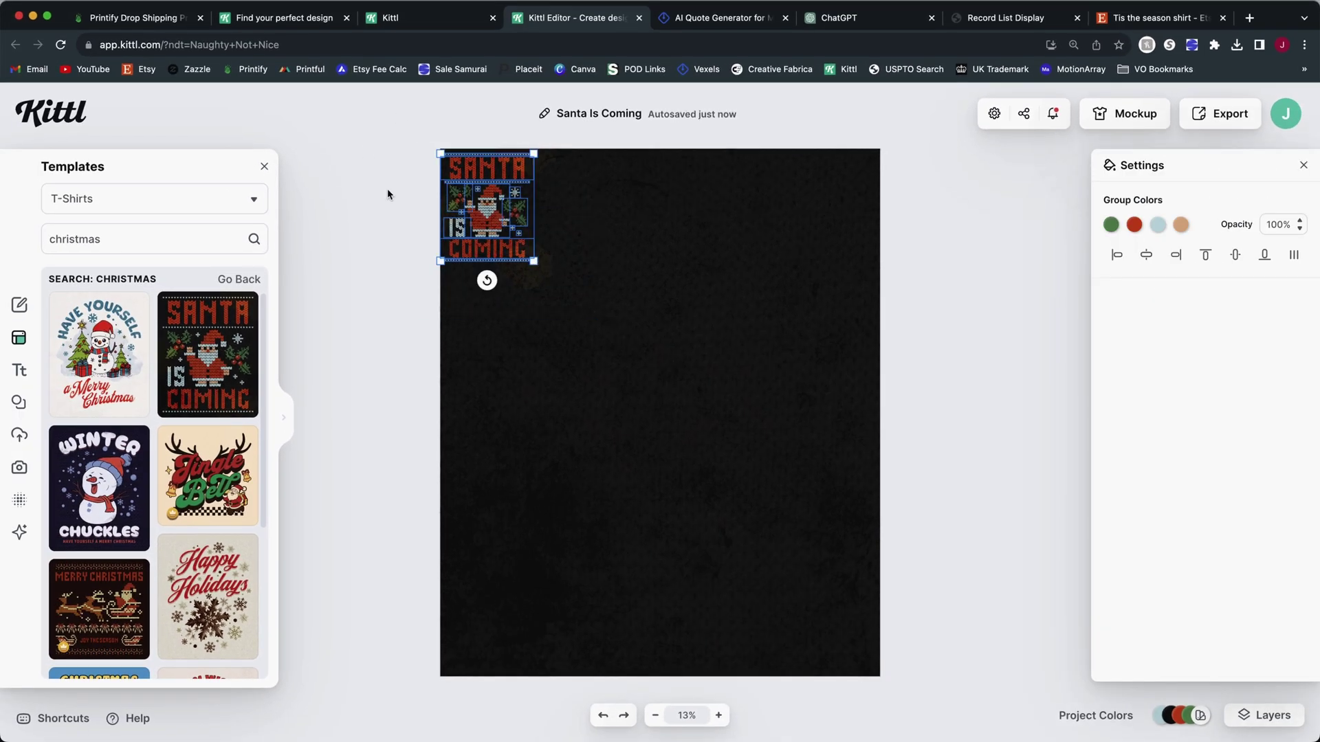
pyautogui.moveTo(534, 262); pyautogui.dragTo(870, 666)
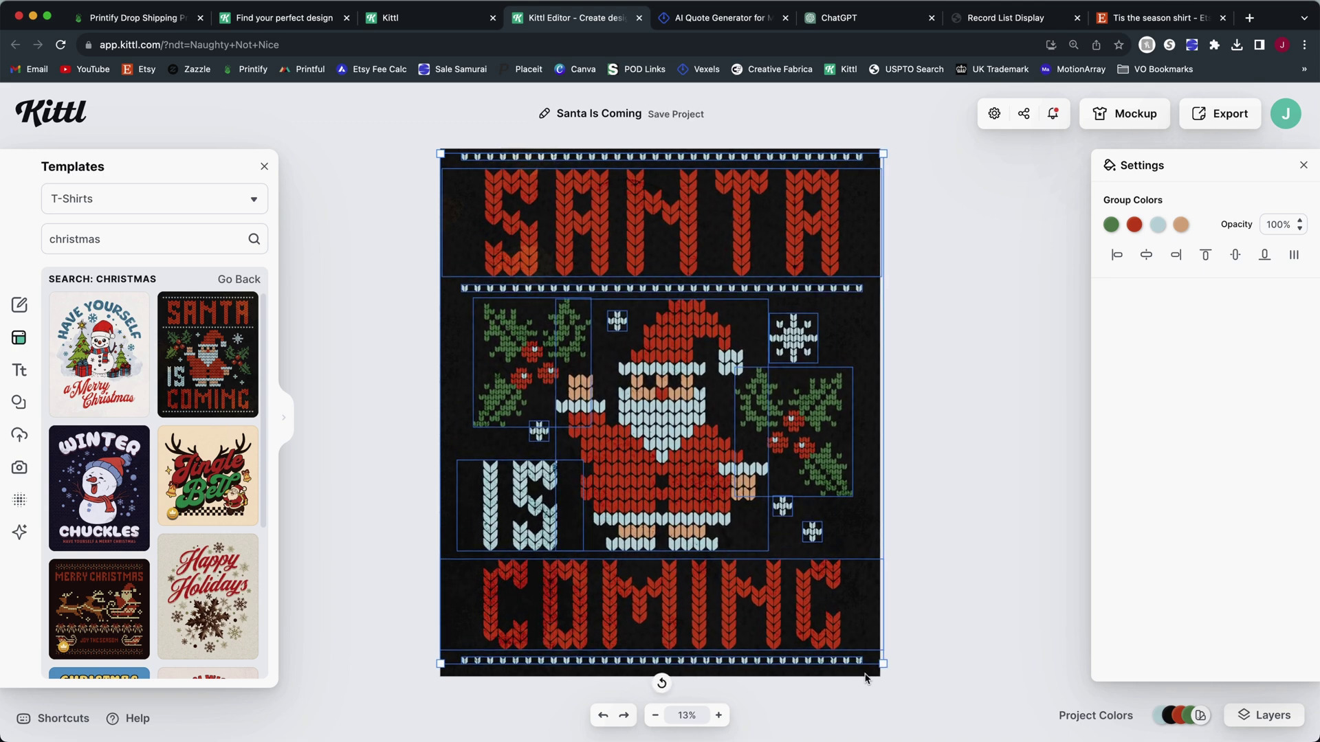
# Hide the grunge Texture layer while keeping the dark Background layer visible.
pyautogui.press('Escape')
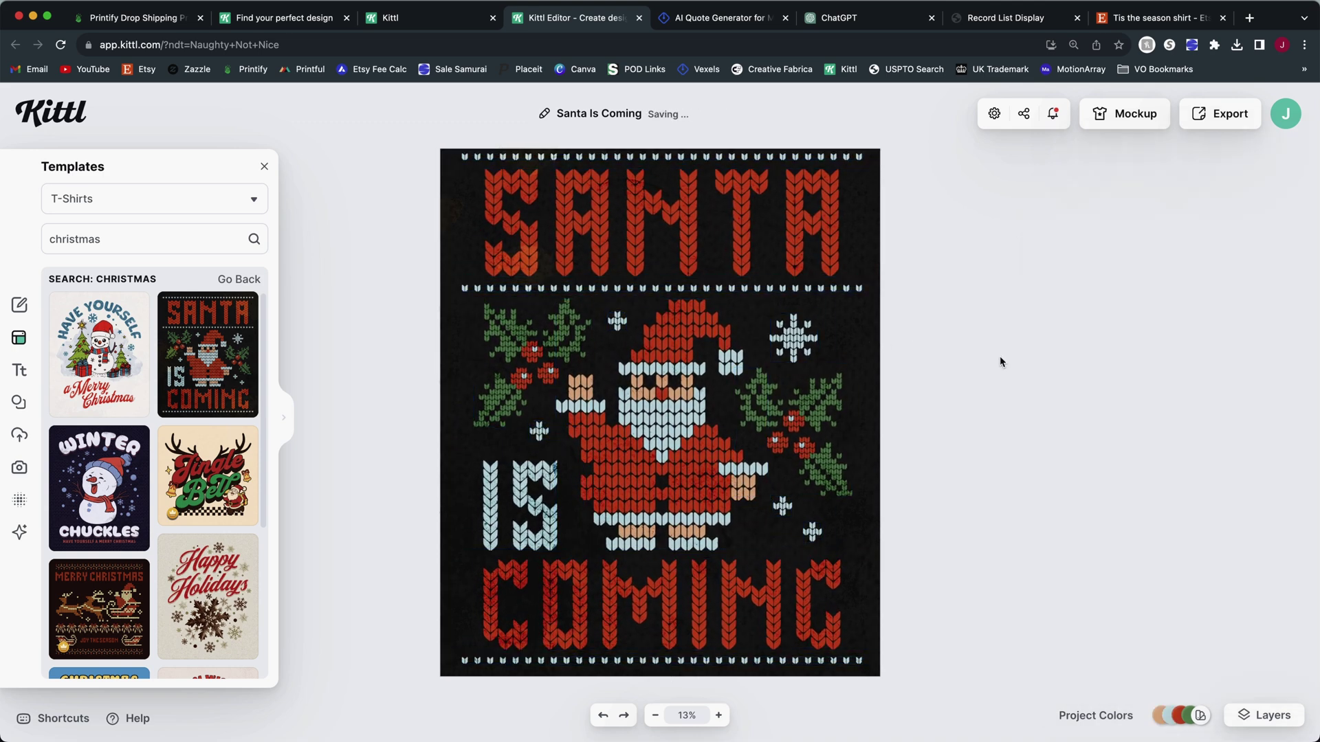
pyautogui.click(1262, 715)
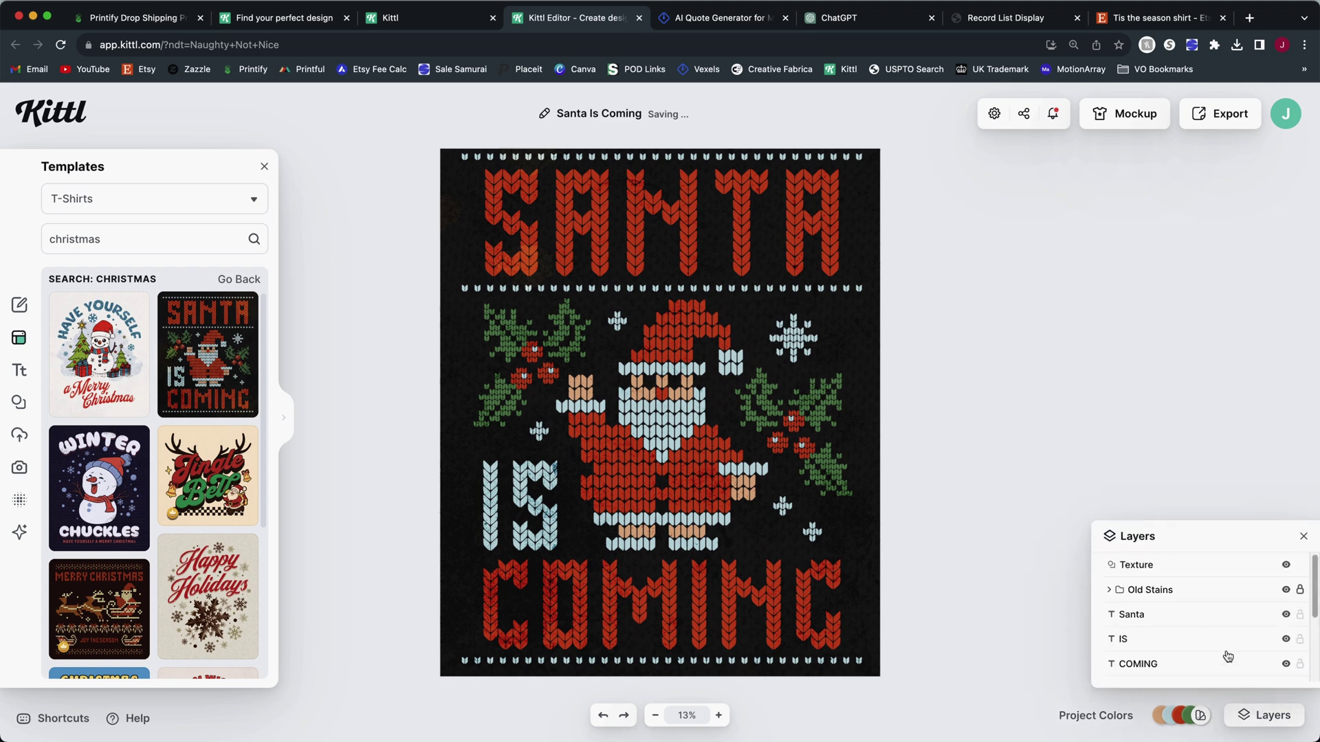
pyautogui.scroll(-3, 1205, 649)
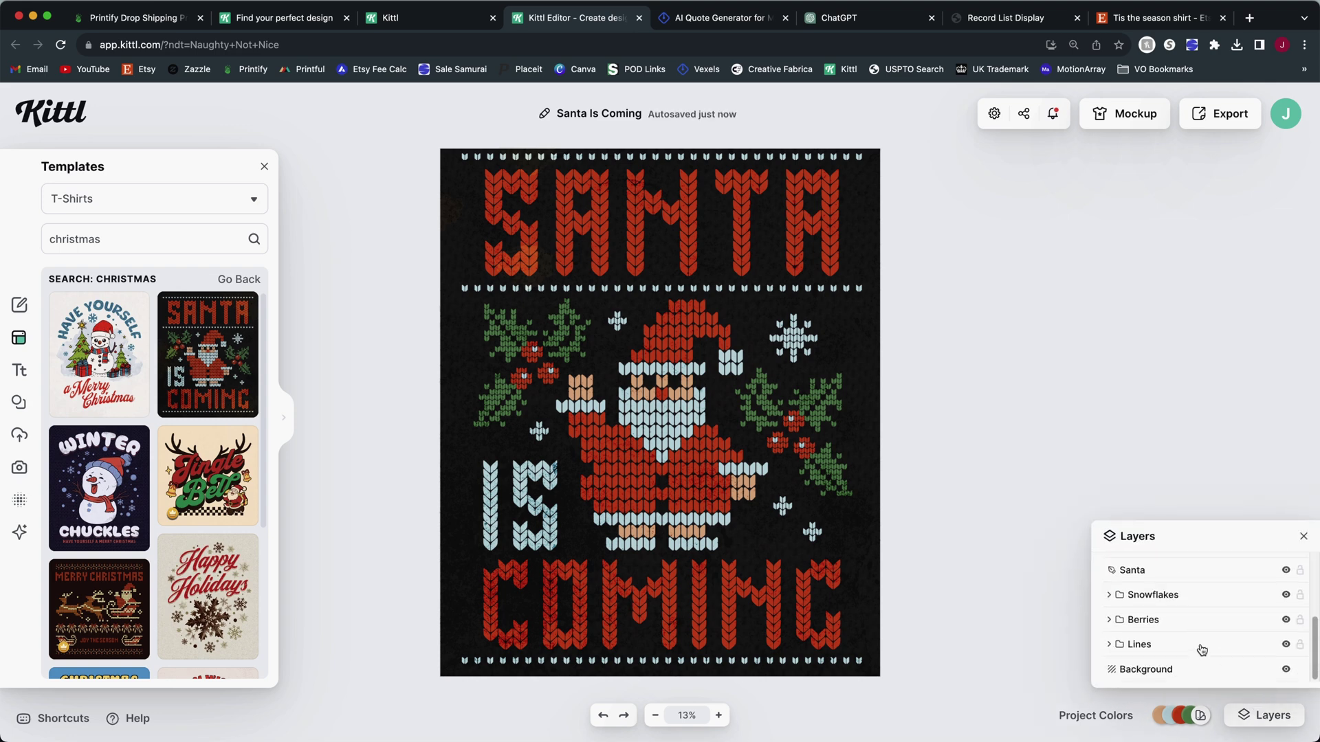
pyautogui.click(1286, 669)
pyautogui.scroll(3, 1283, 660)
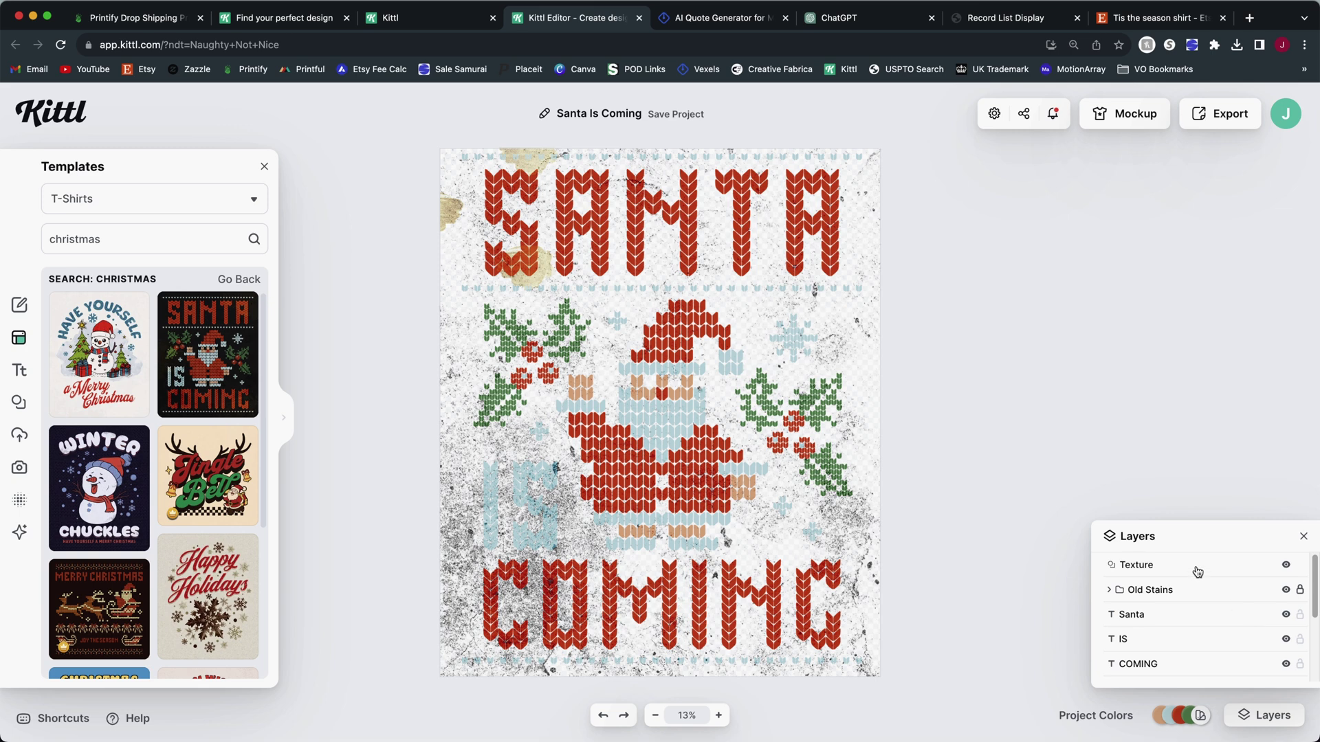
pyautogui.click(1286, 565)
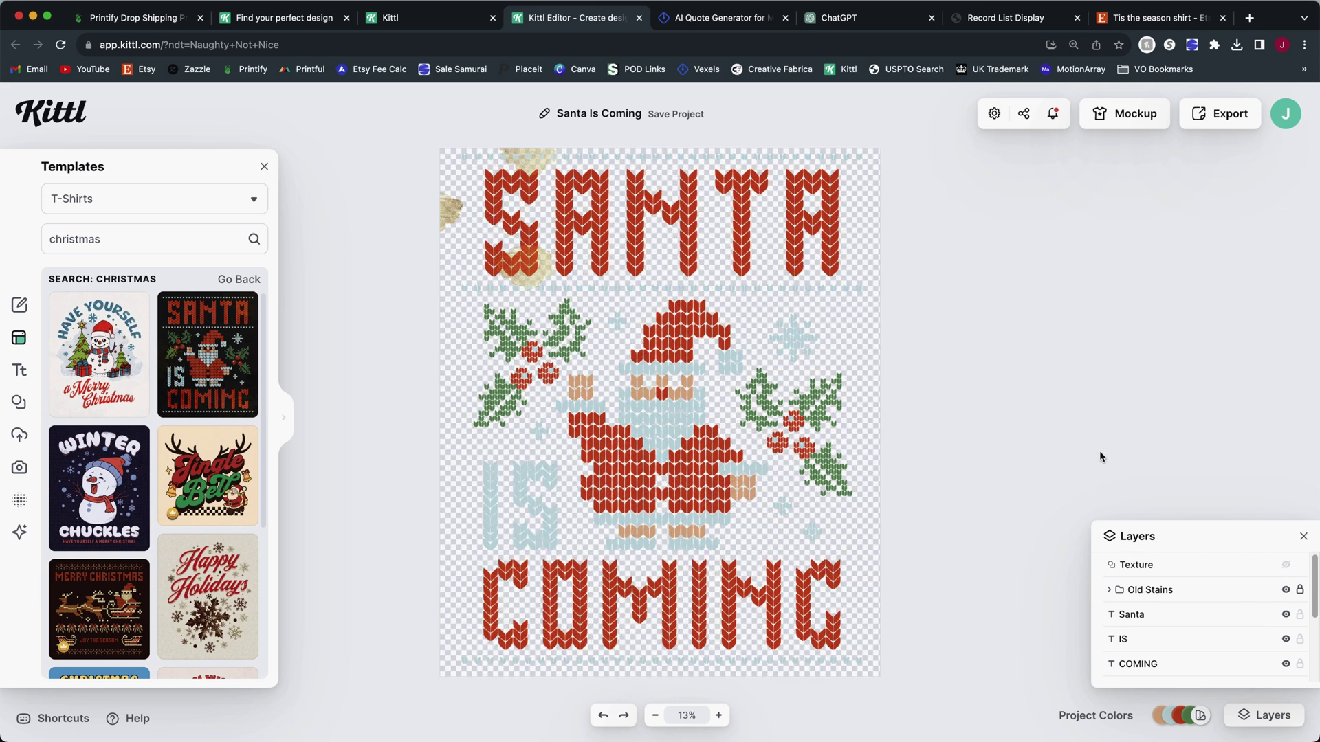
pyautogui.scroll(-5, 1147, 643)
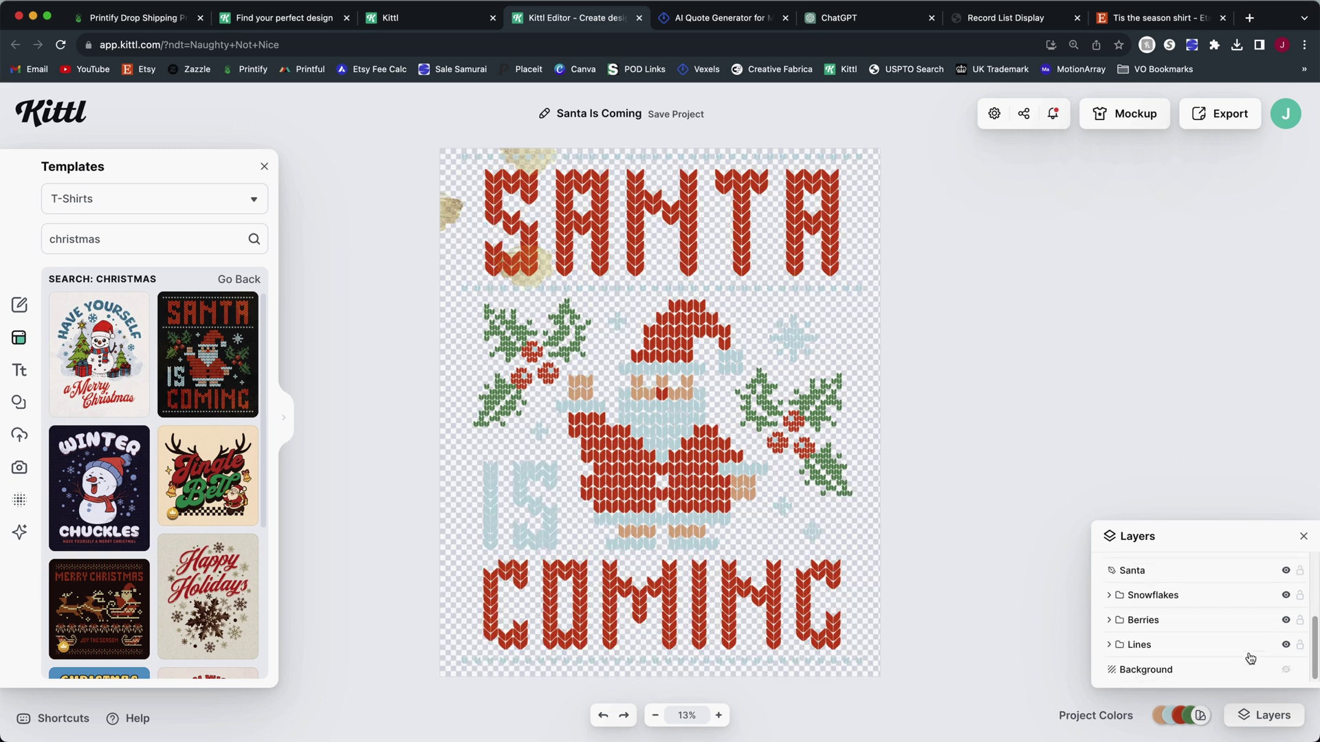
pyautogui.click(1285, 670)
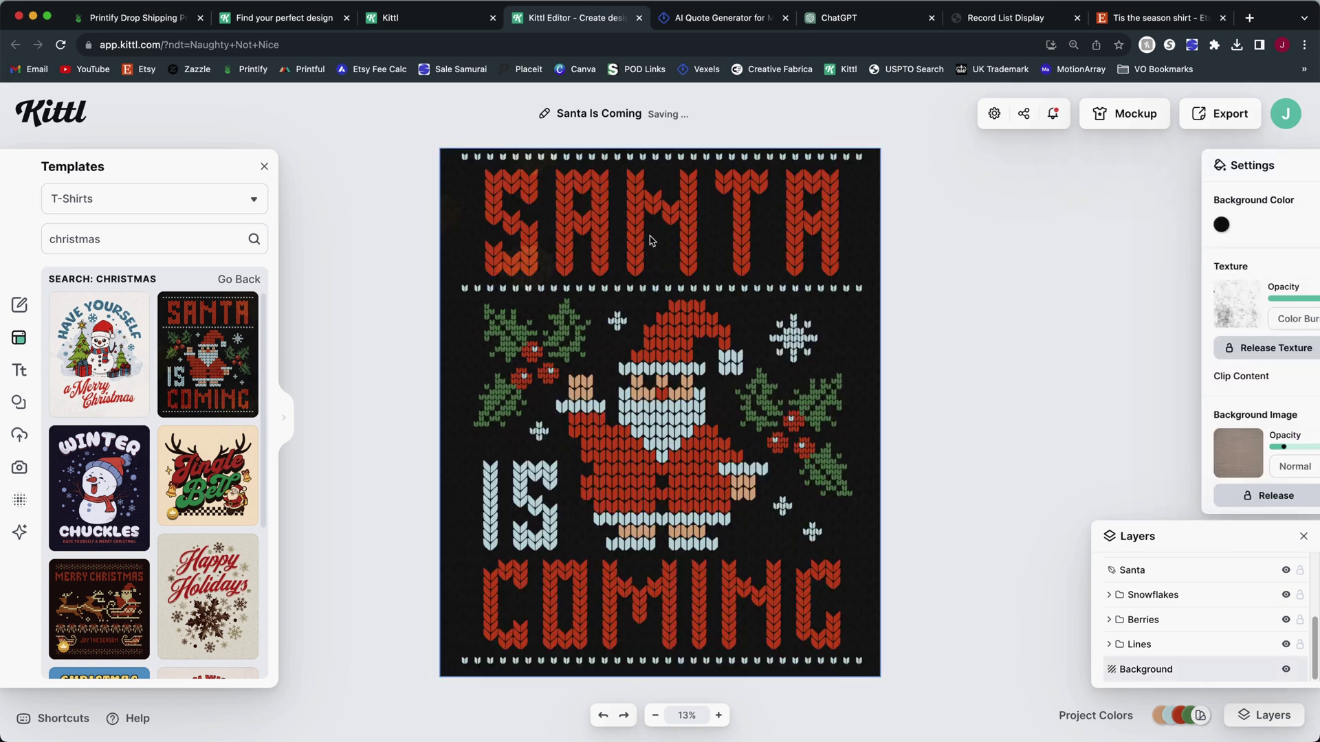
# Change the headline to NAUGHTY, centre it, and position NOT NICE below.
pyautogui.click(586, 237)
pyautogui.doubleClick(594, 238)
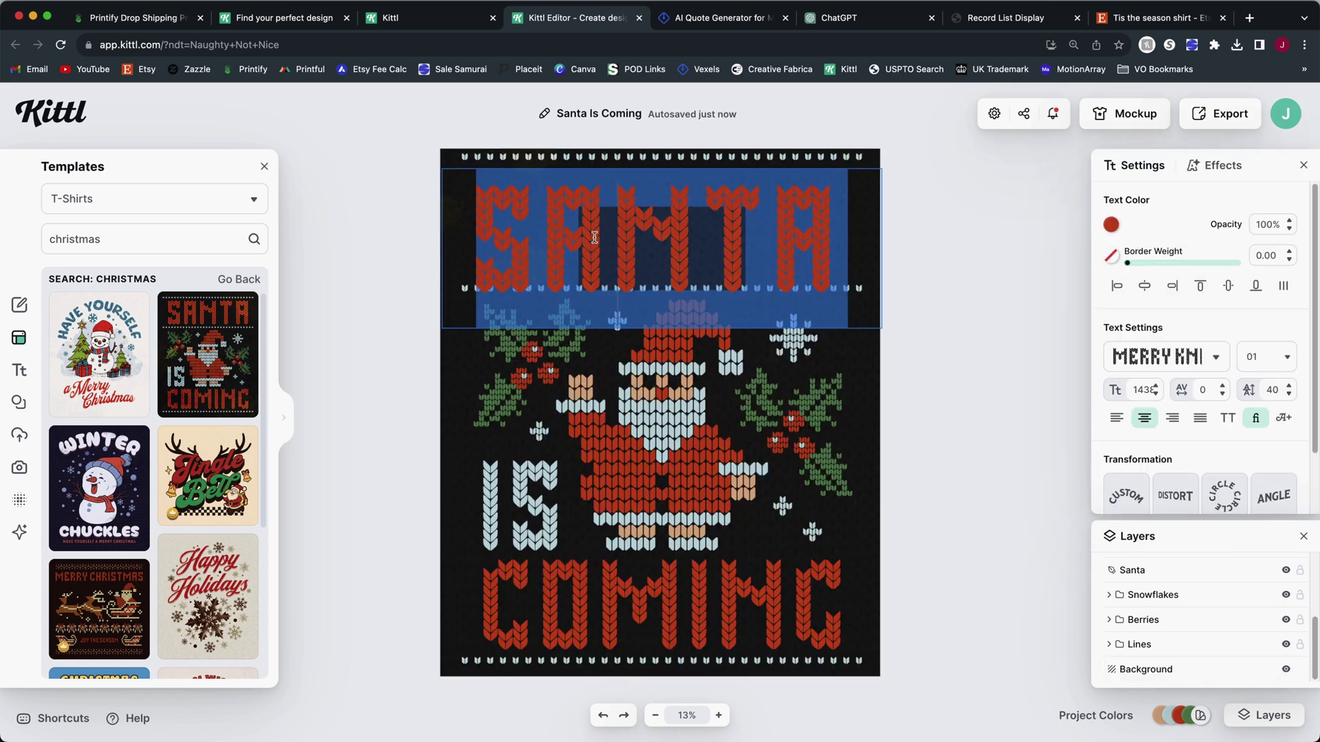
pyautogui.write('NAUGHTY')
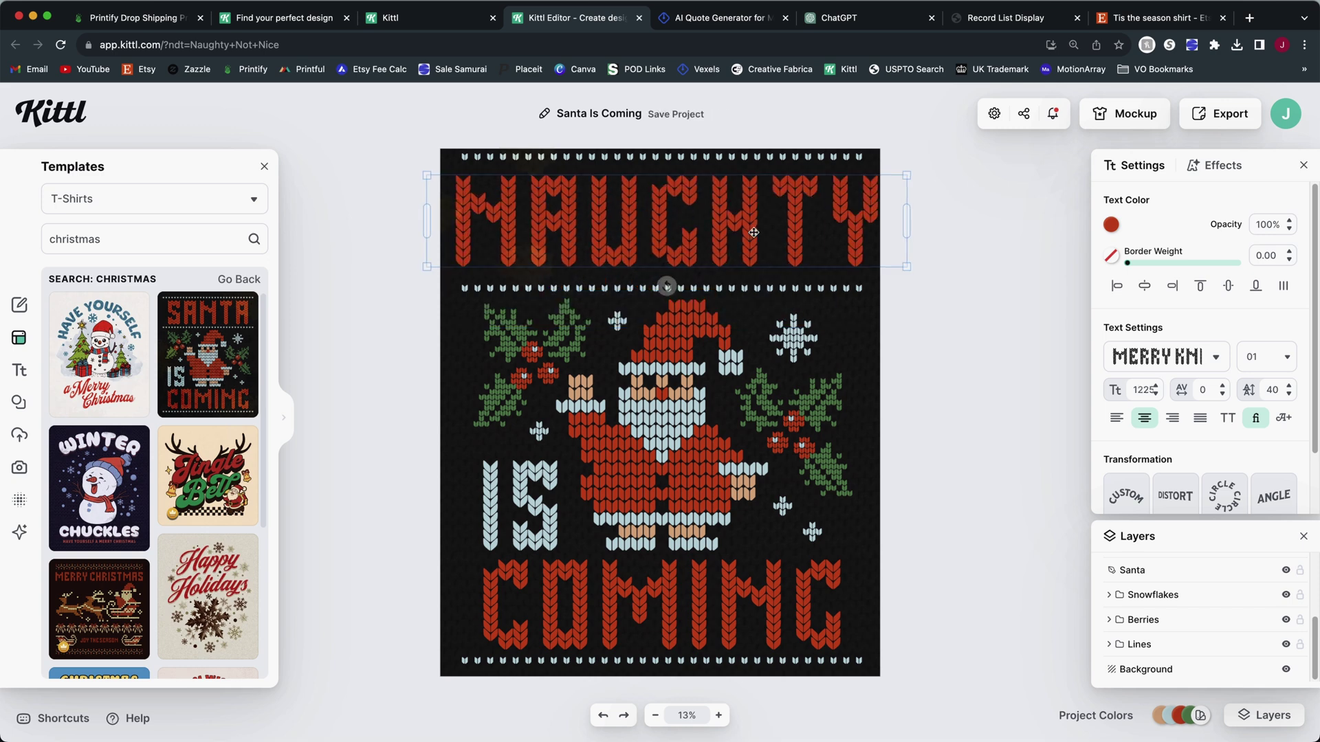
pyautogui.press('Escape')
pyautogui.moveTo(748, 232); pyautogui.dragTo(749, 233)
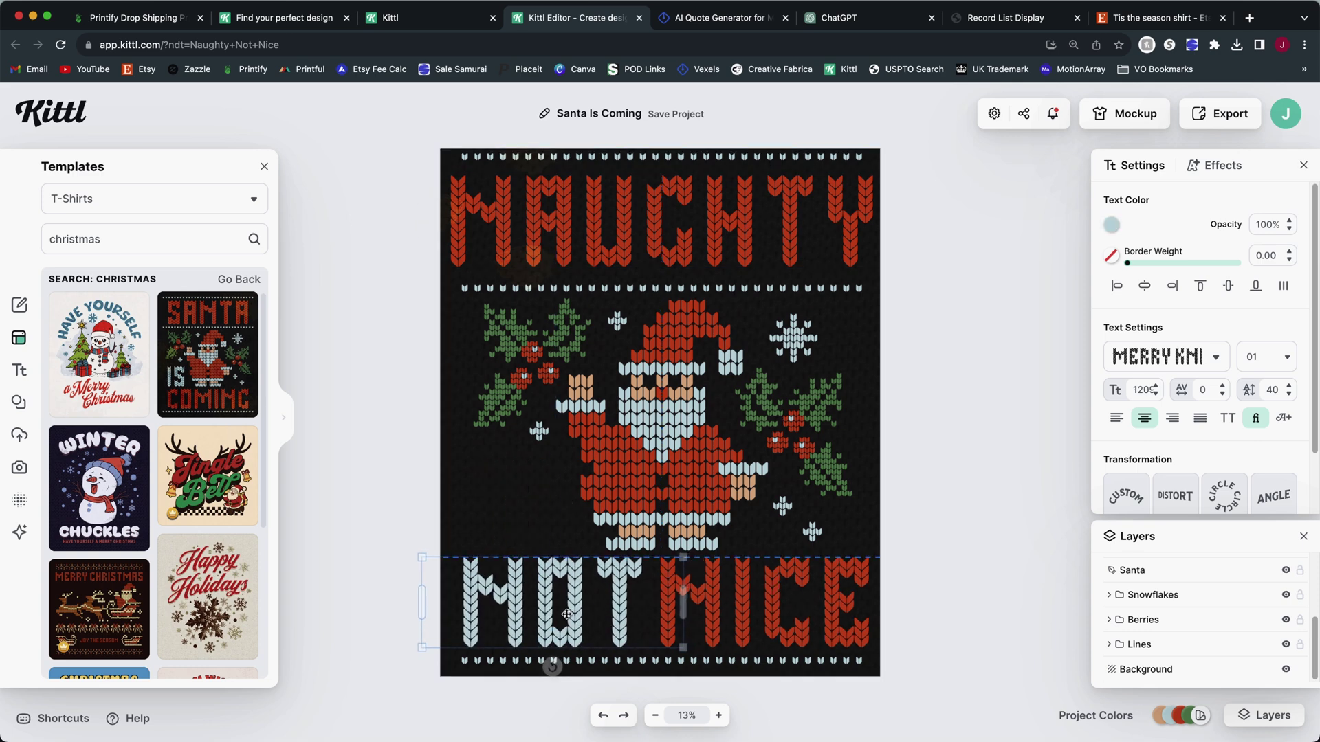
pyautogui.moveTo(561, 612); pyautogui.dragTo(564, 614)
pyautogui.click(520, 495)
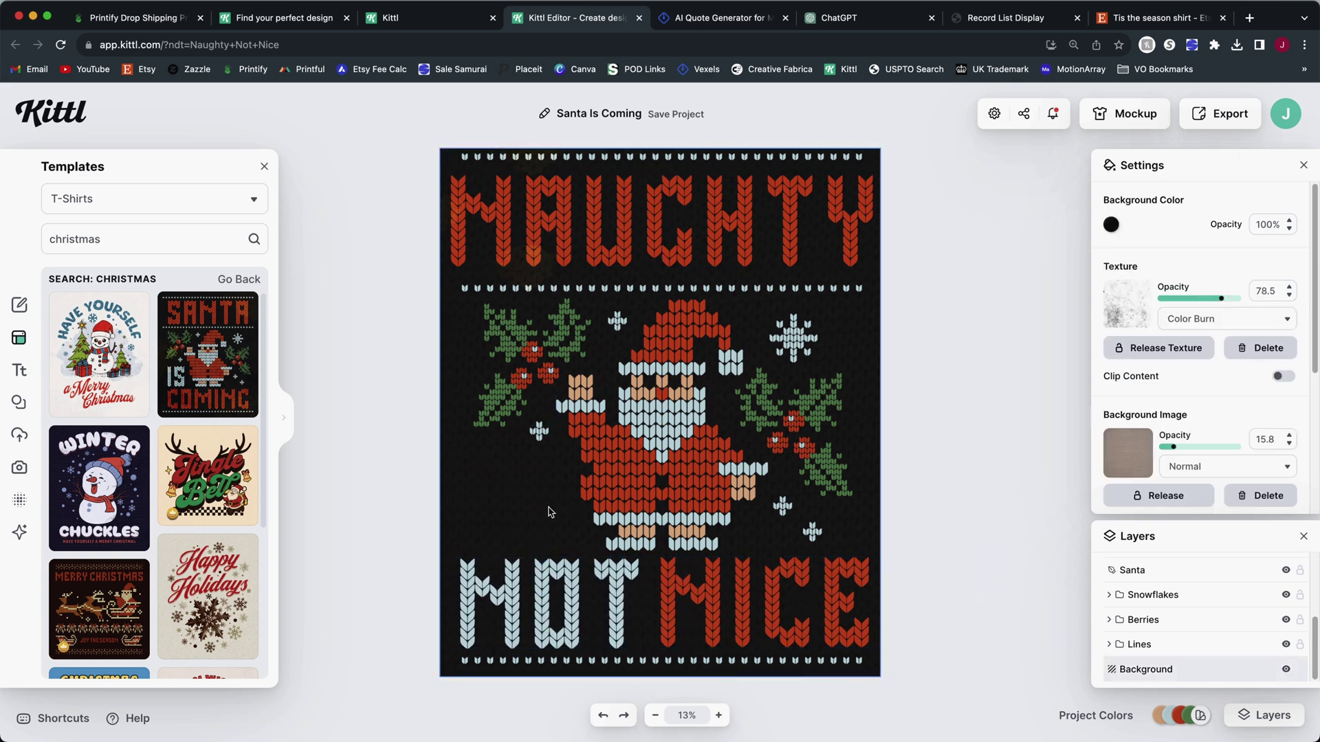
# Paste a copy of the left berries sprig, move it below the original, and rotate it.
pyautogui.click(530, 362)
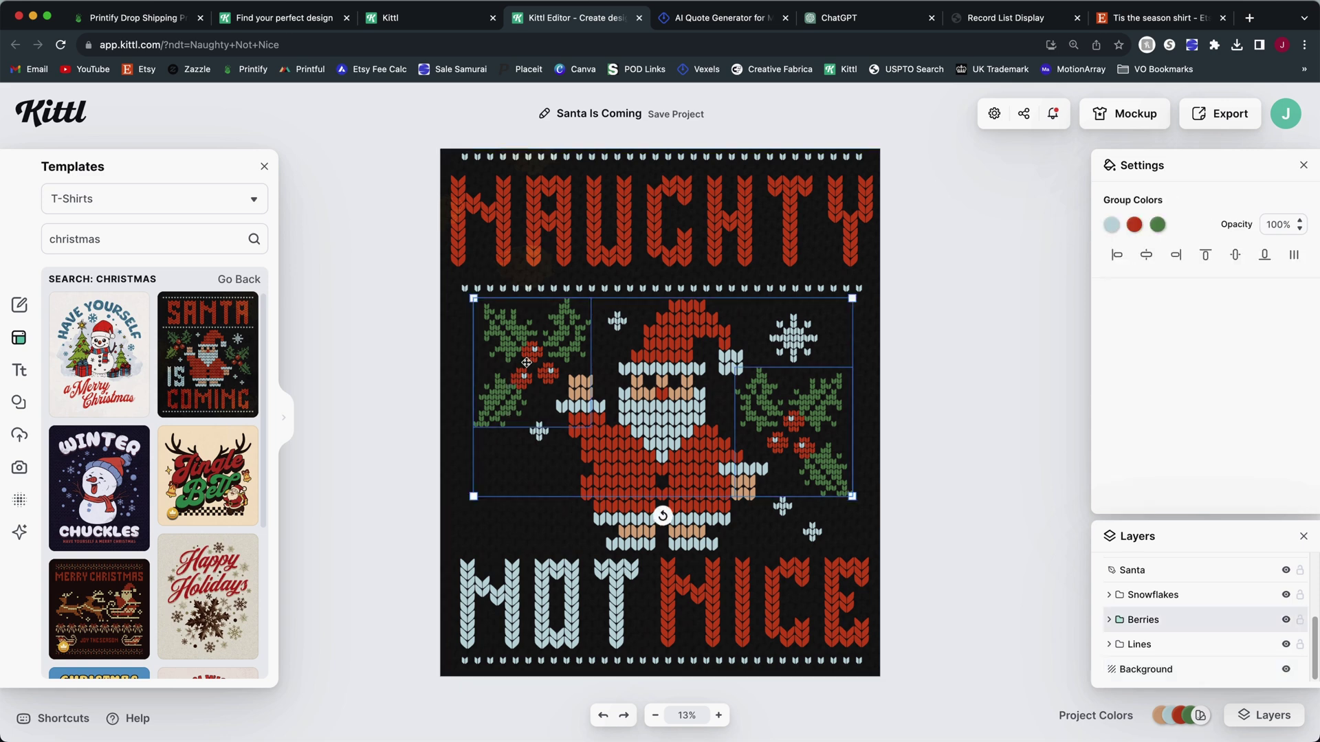
pyautogui.click(939, 360)
pyautogui.doubleClick(521, 353)
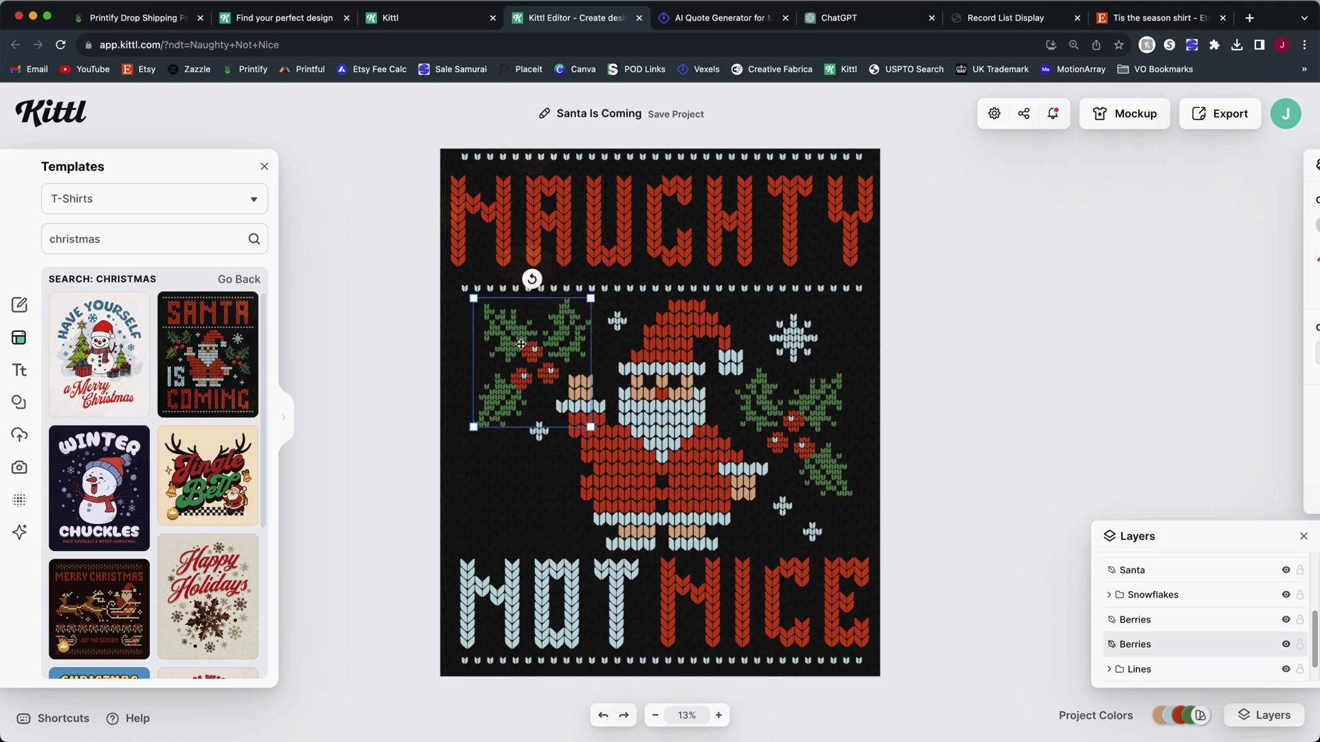
pyautogui.click(915, 399)
pyautogui.hotkey('ctrl', 'v')
pyautogui.moveTo(531, 362); pyautogui.dragTo(531, 480)
pyautogui.moveTo(530, 393); pyautogui.dragTo(454, 439)
pyautogui.click(1025, 320)
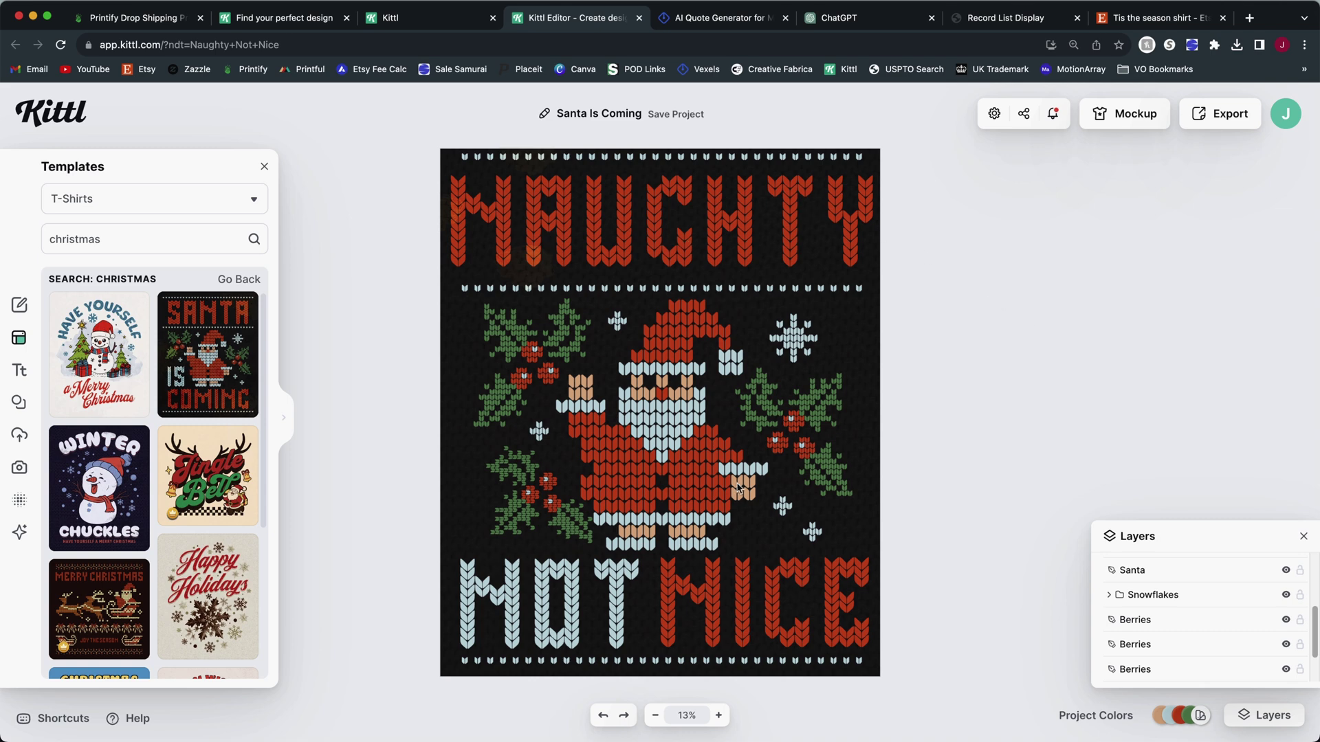
# Download the Naughty Not Nice design as an SVG file.
pyautogui.click(671, 449)
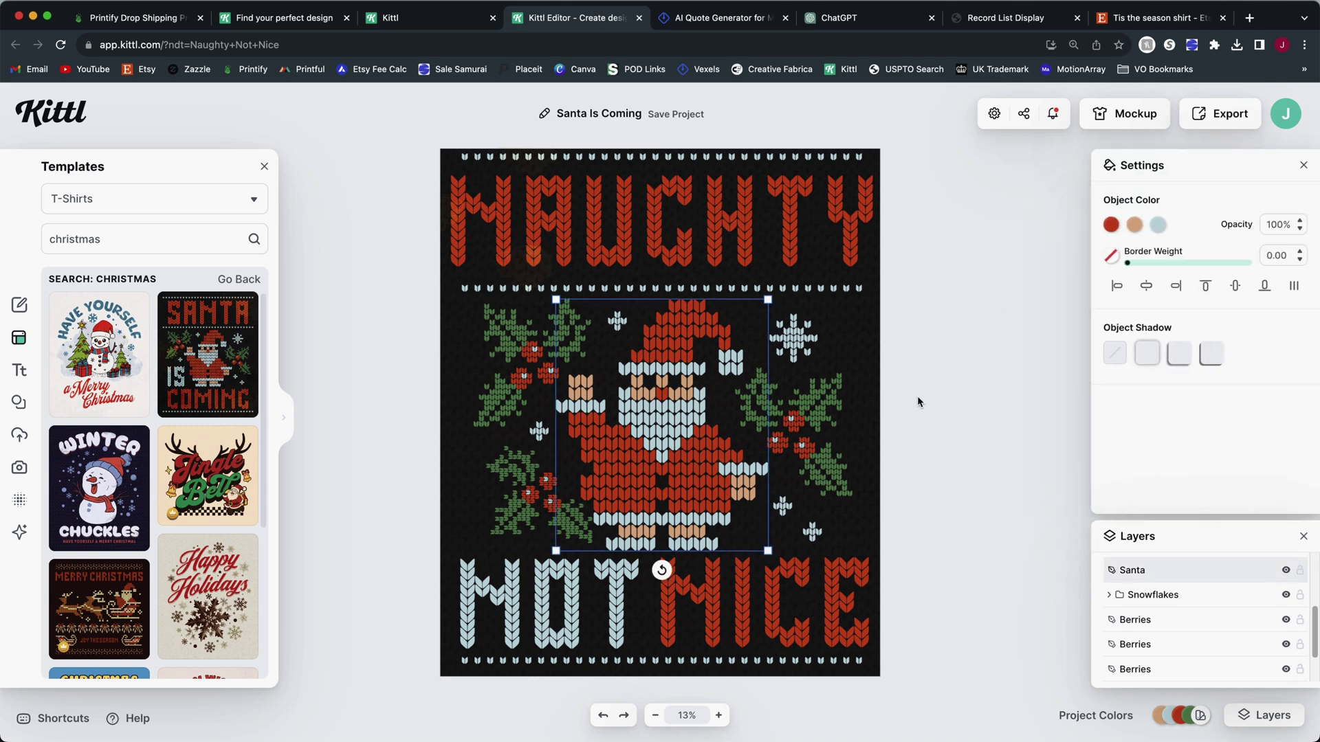
pyautogui.click(931, 408)
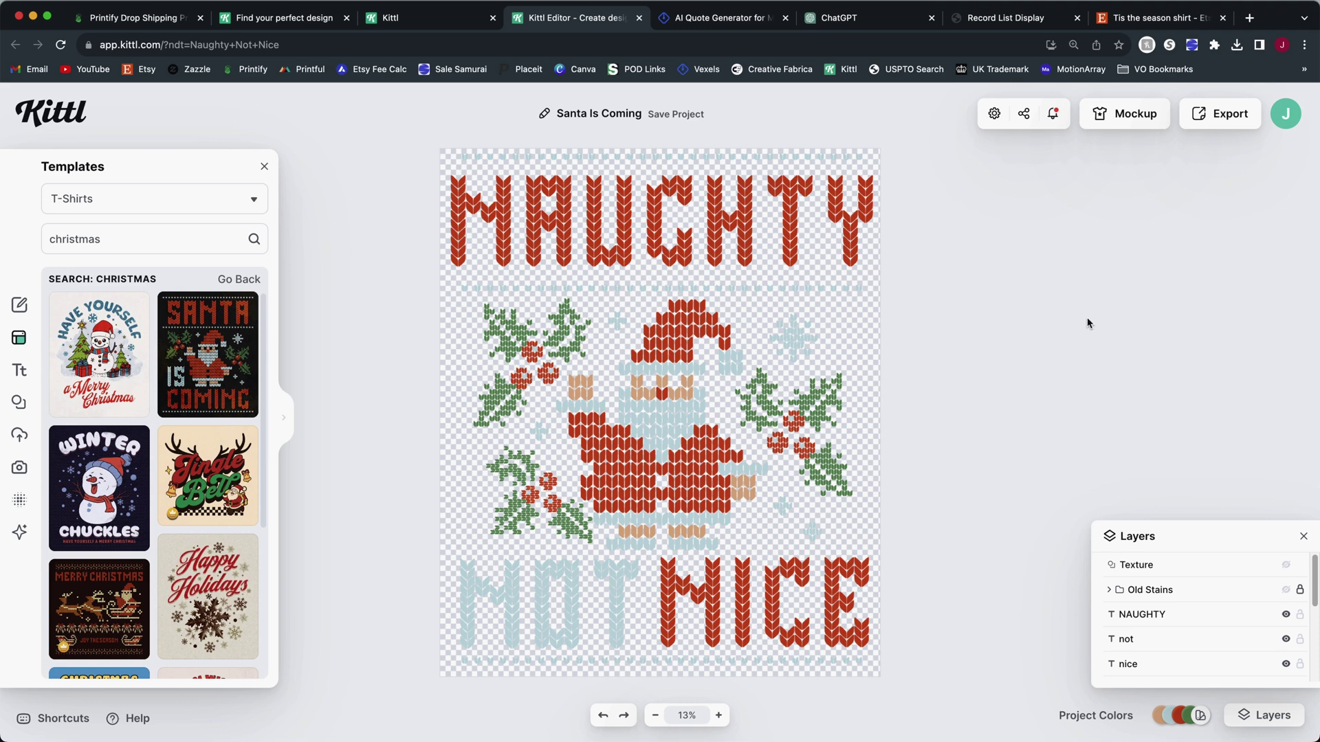
pyautogui.click(1220, 114)
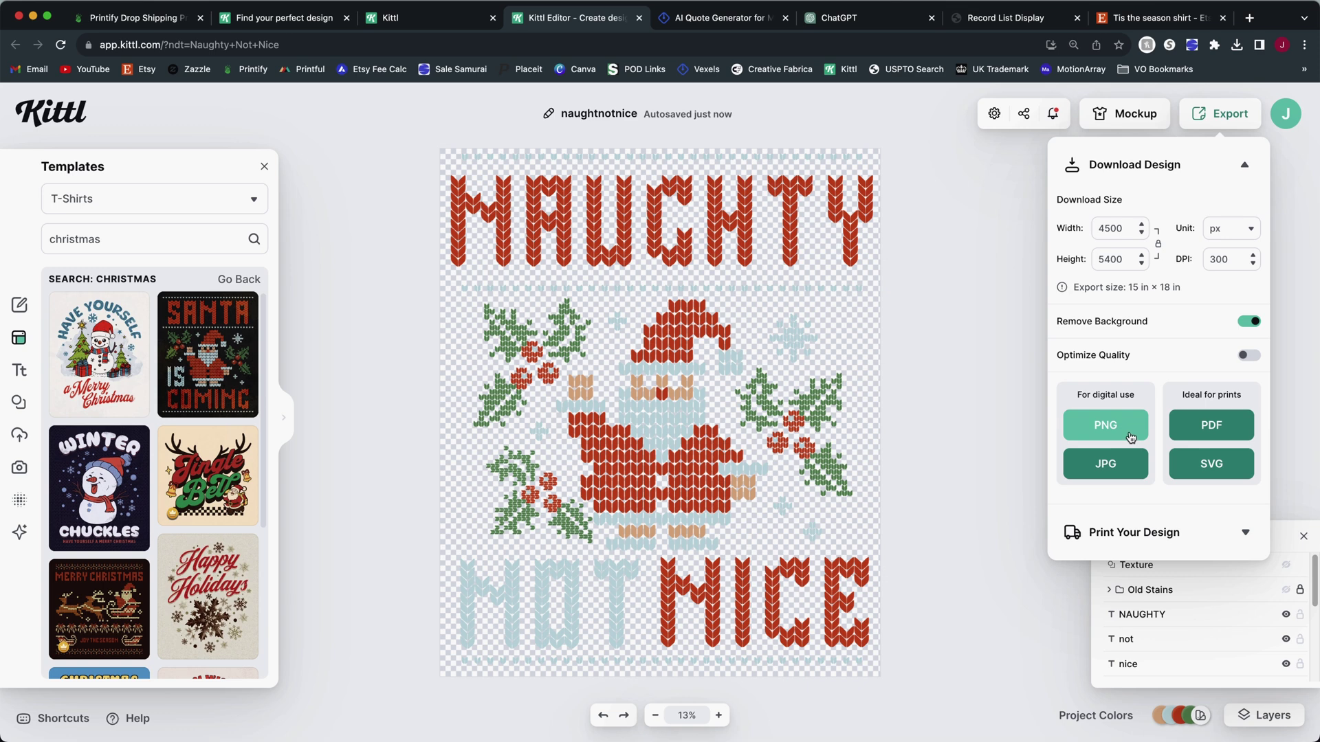
pyautogui.click(1192, 472)
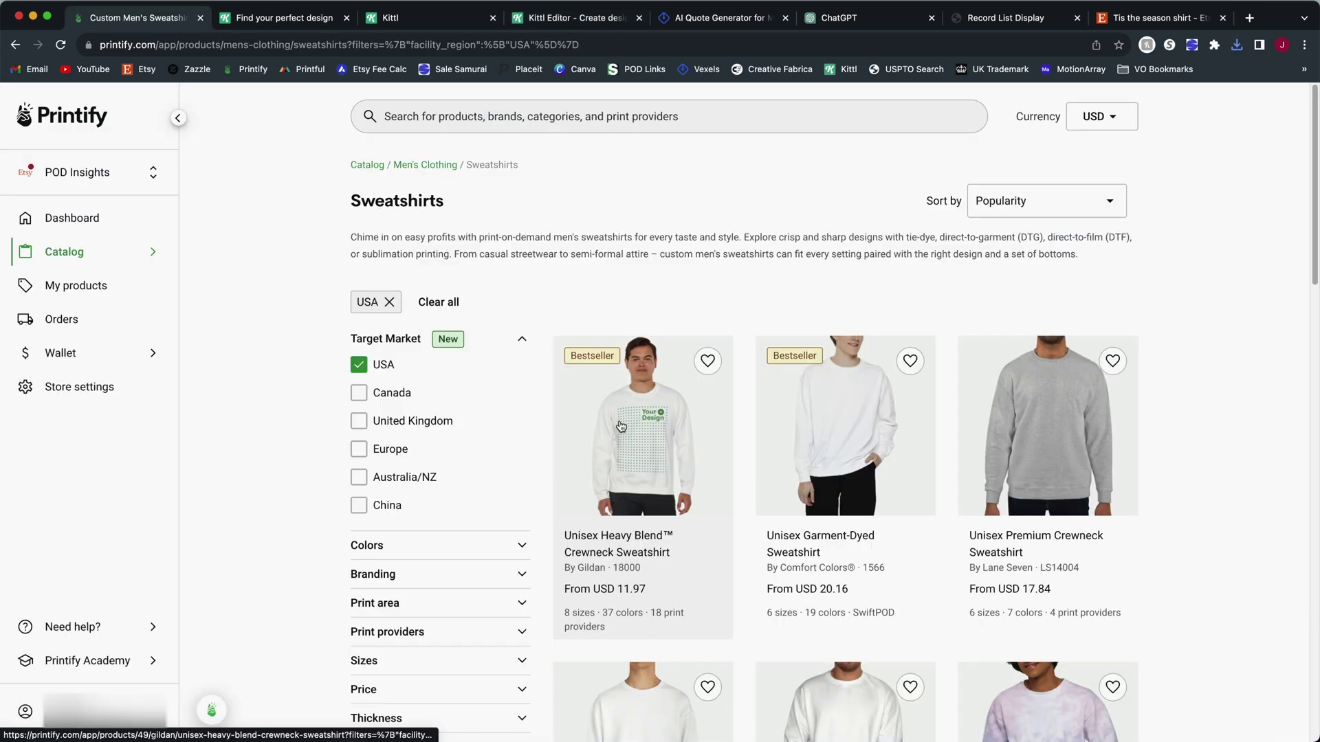
# Upload the naughtynotnice.svg design onto the Gildan 18000 crewneck sweatshirt.
pyautogui.click(619, 424)
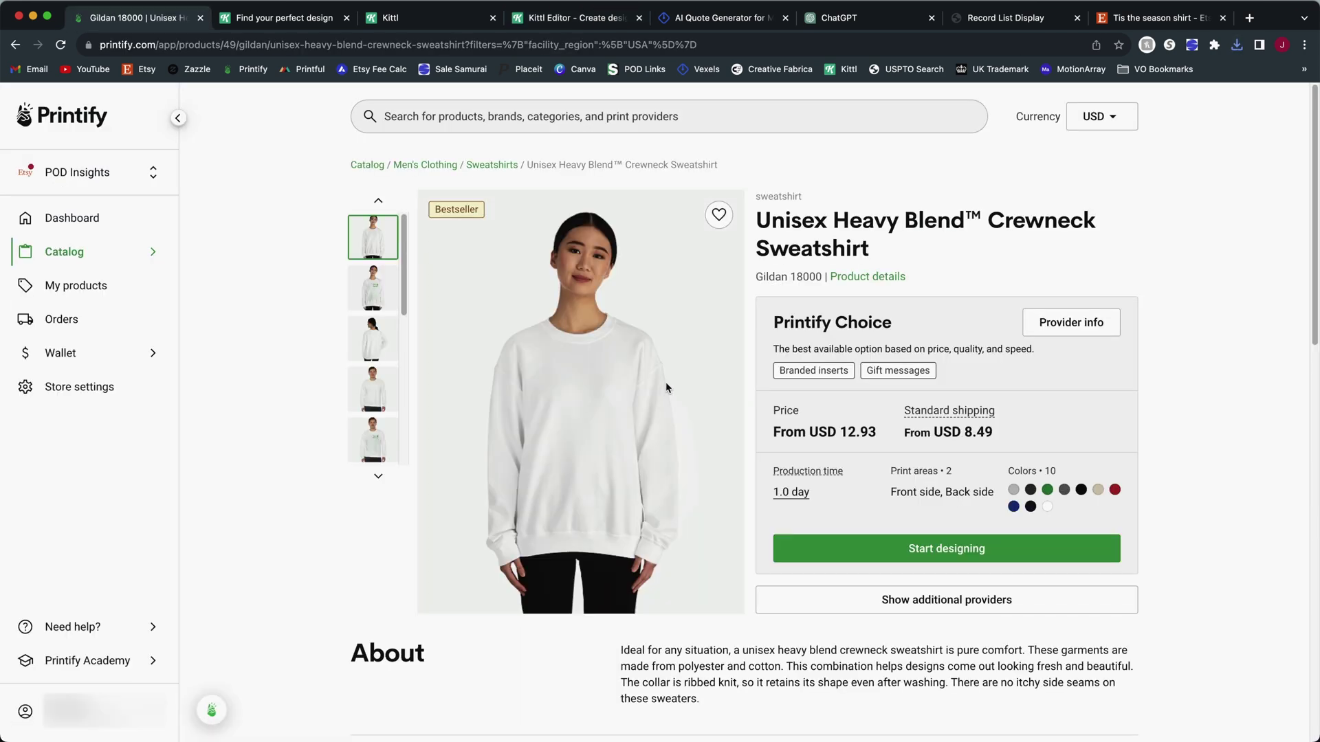
pyautogui.click(960, 550)
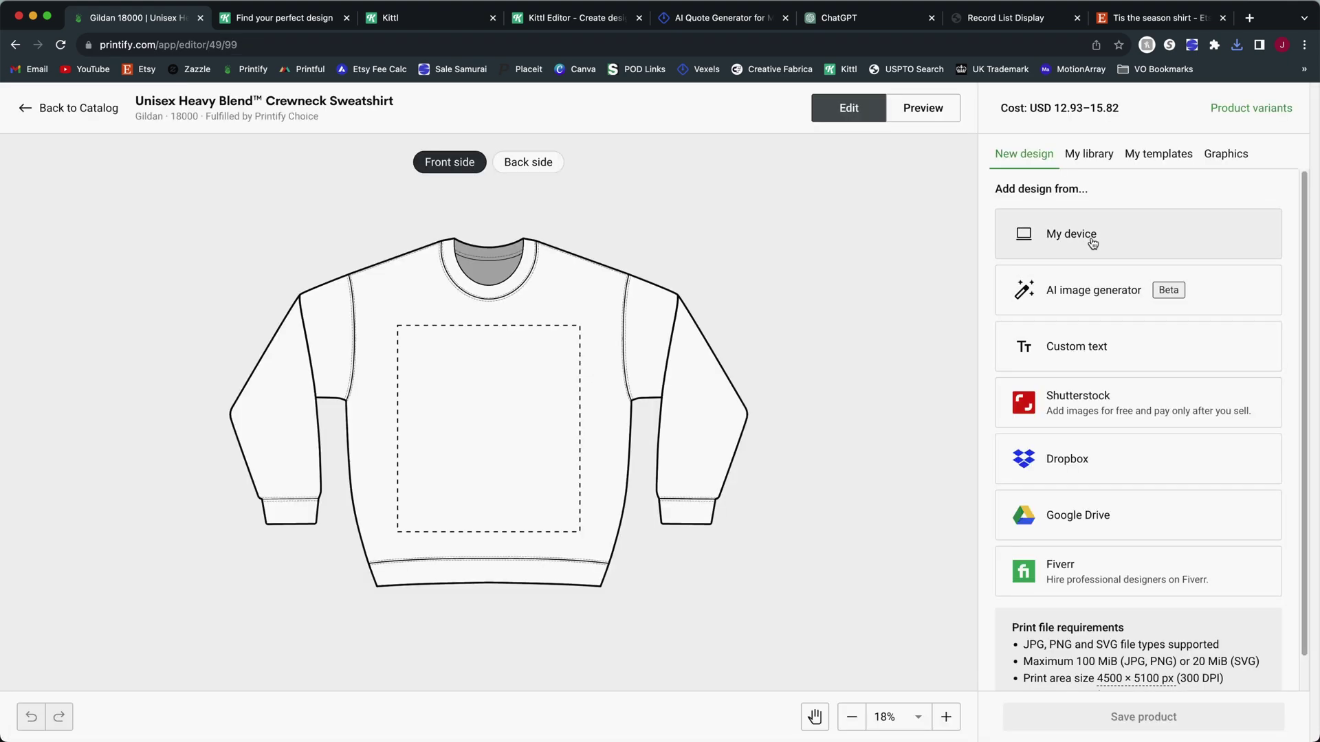
pyautogui.click(1088, 239)
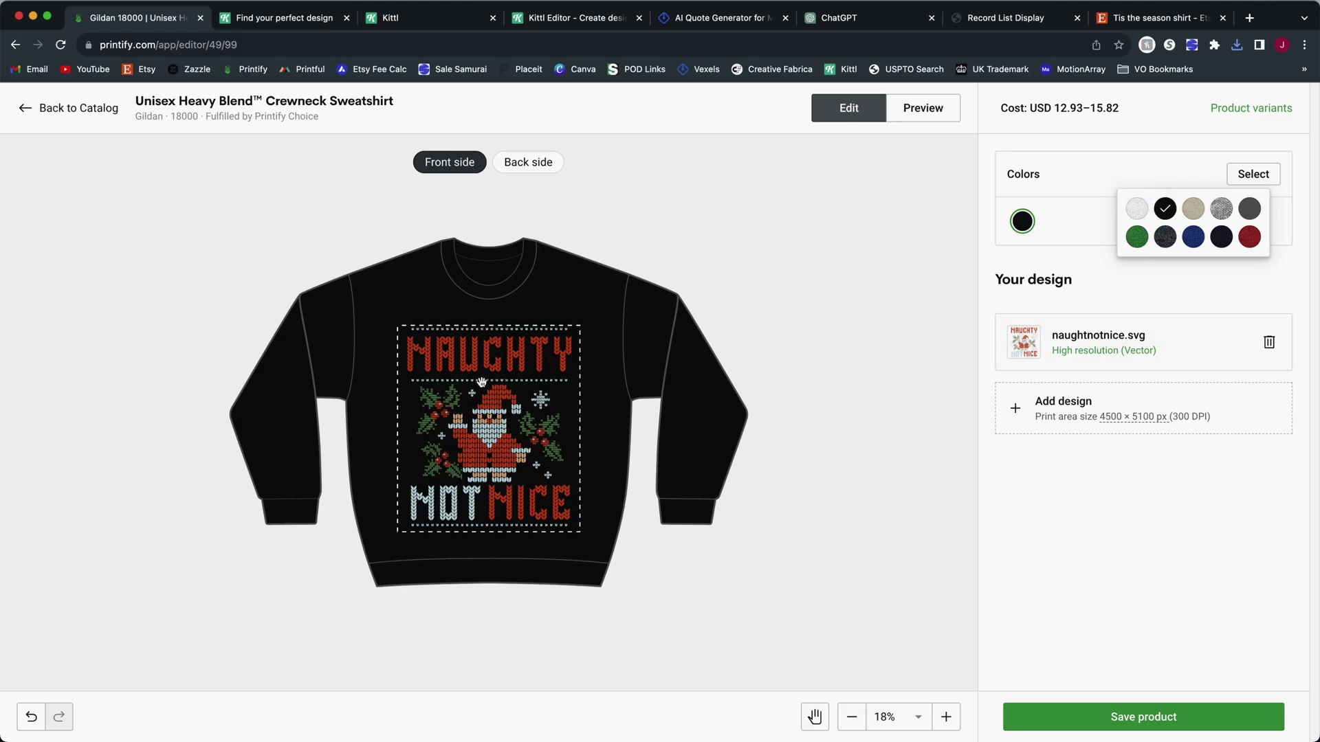
pyautogui.click(472, 363)
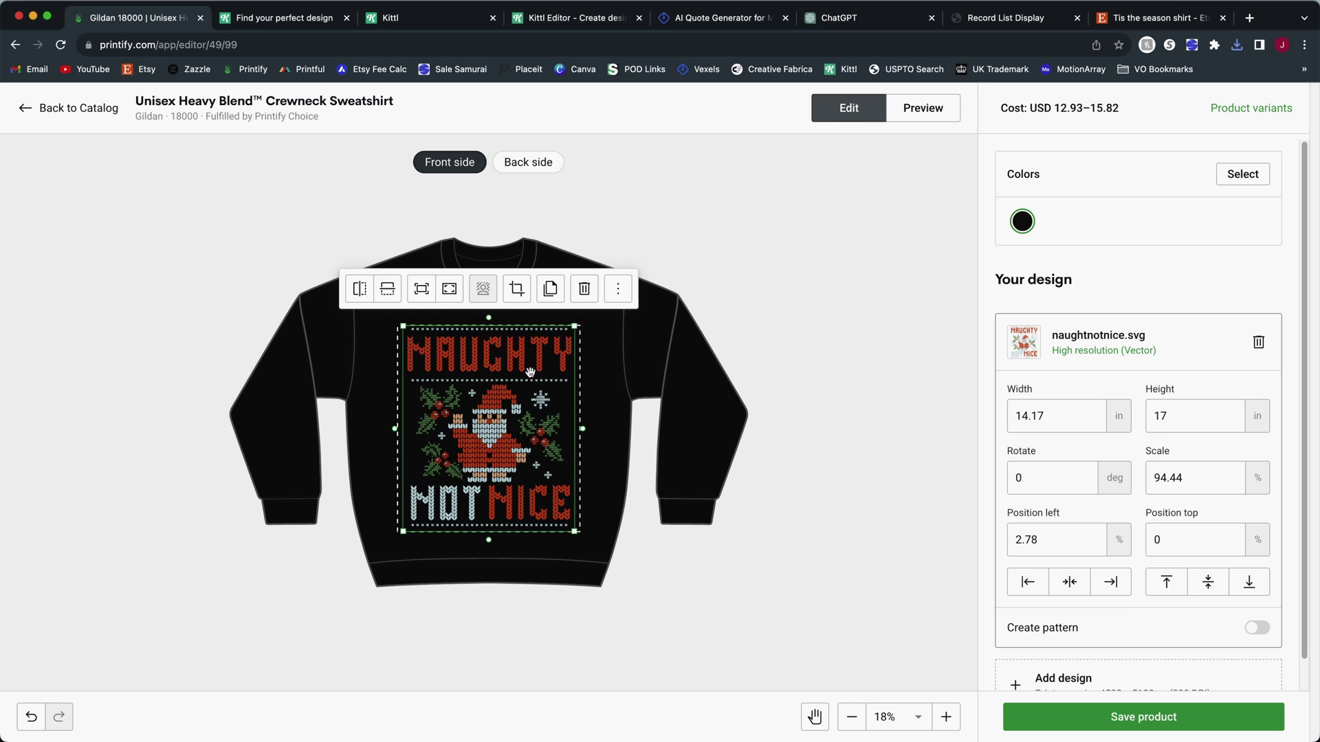
# Offer the sweatshirt in Black, Dark Heather and Navy, then preview the mockups.
pyautogui.click(1255, 183)
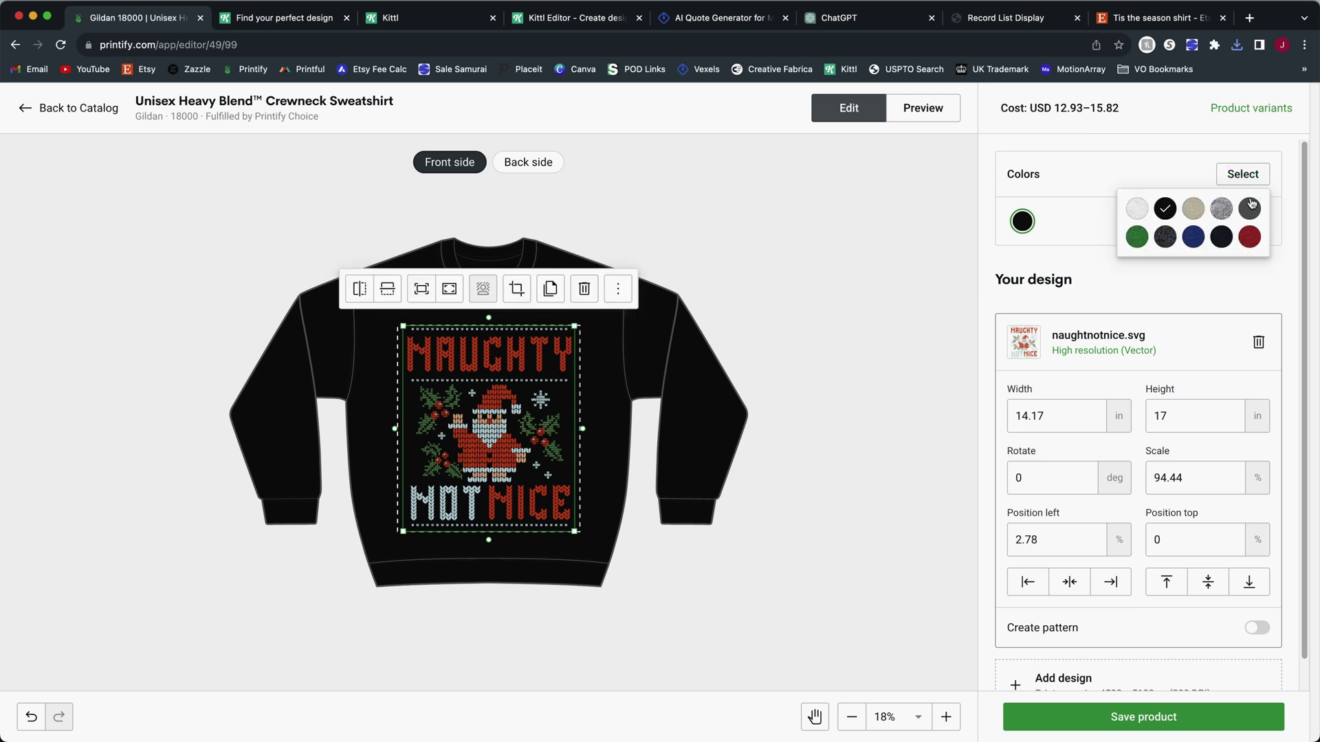
pyautogui.click(1139, 237)
pyautogui.click(1139, 237)
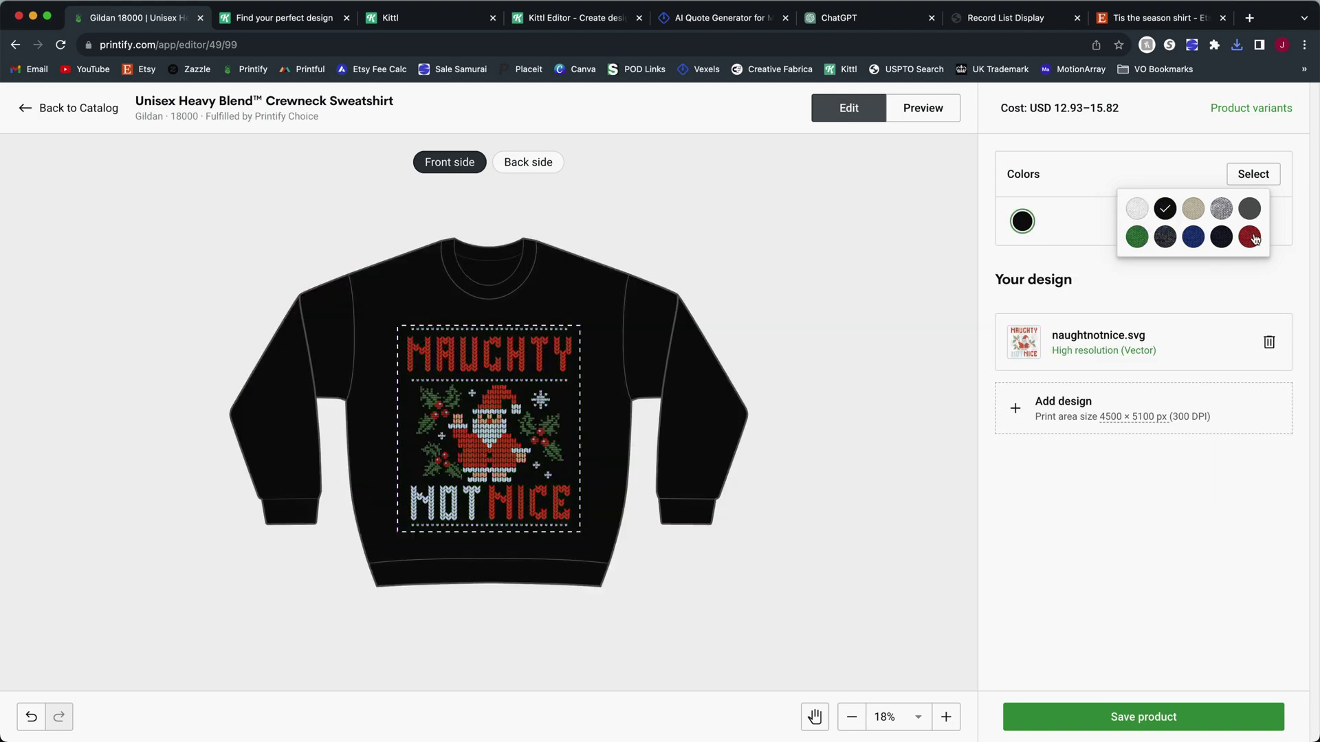
pyautogui.click(1251, 237)
pyautogui.click(1251, 237)
pyautogui.click(1135, 237)
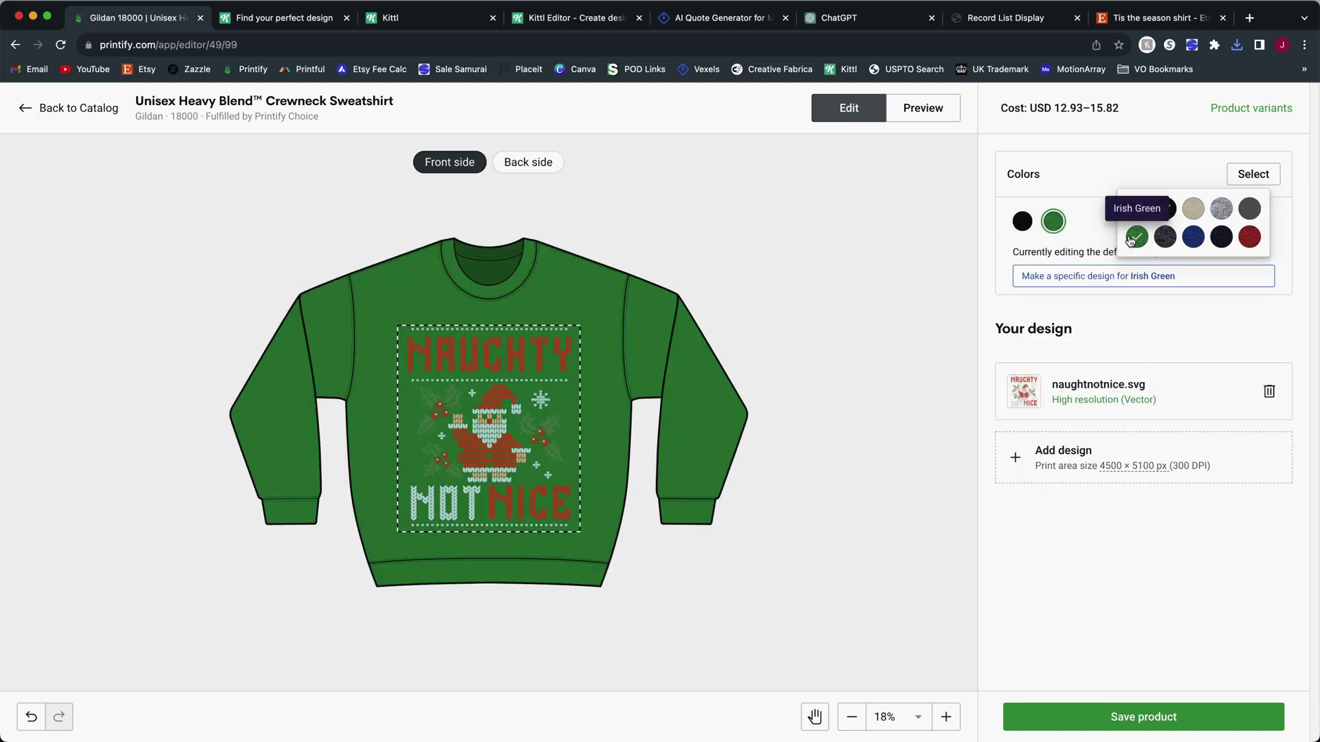
pyautogui.click(1135, 238)
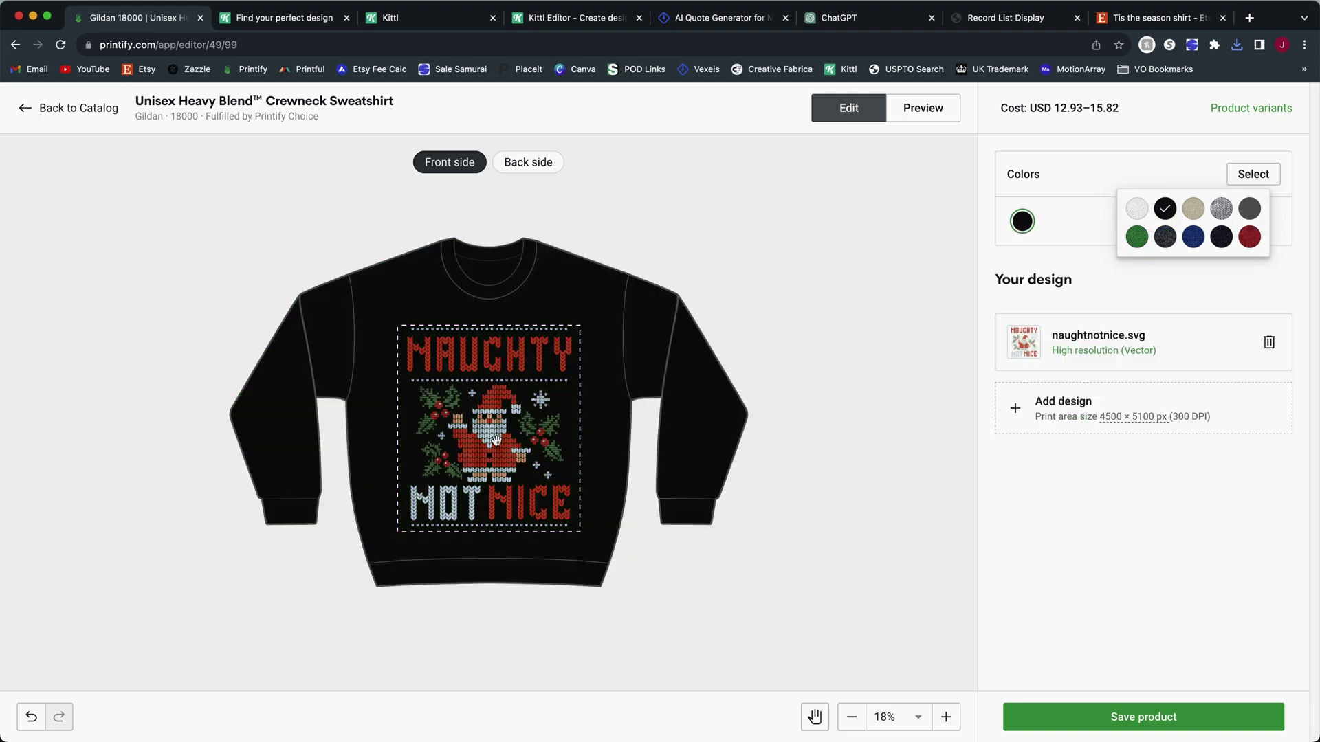
pyautogui.click(1163, 239)
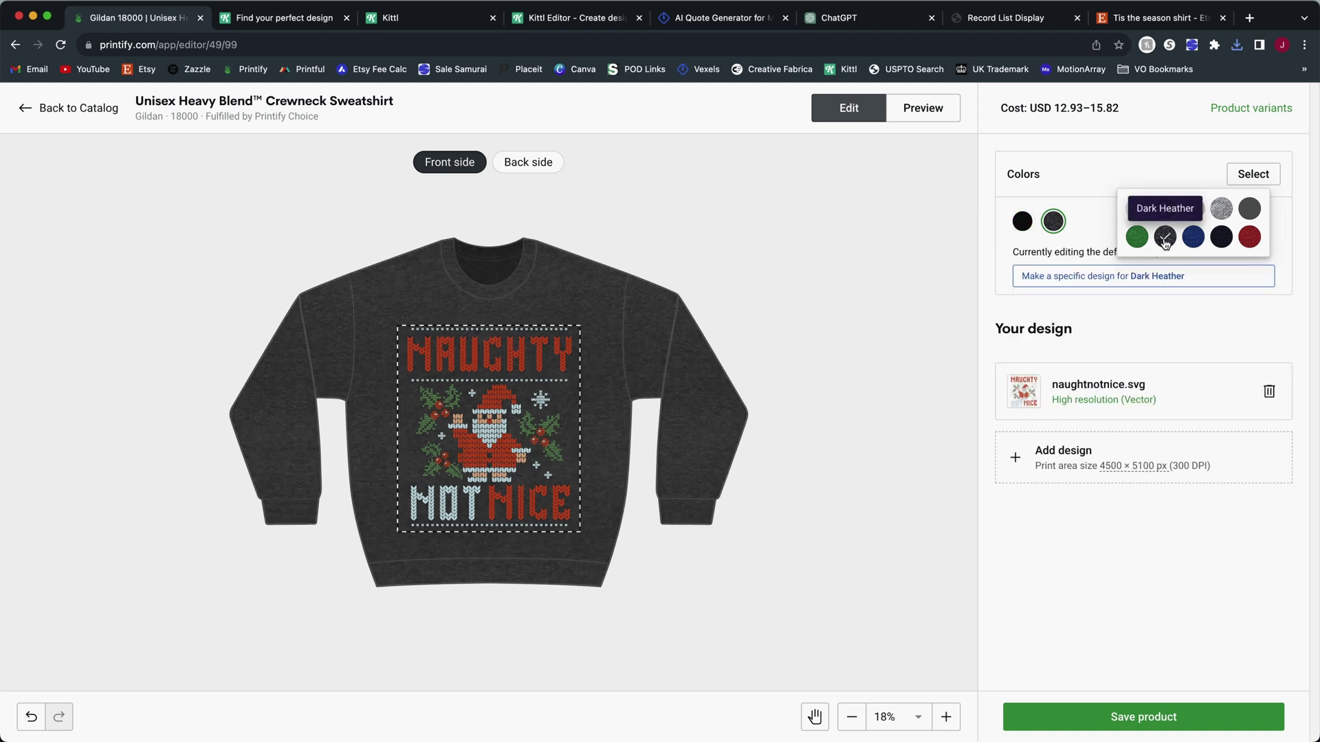
pyautogui.click(1165, 237)
pyautogui.click(1221, 237)
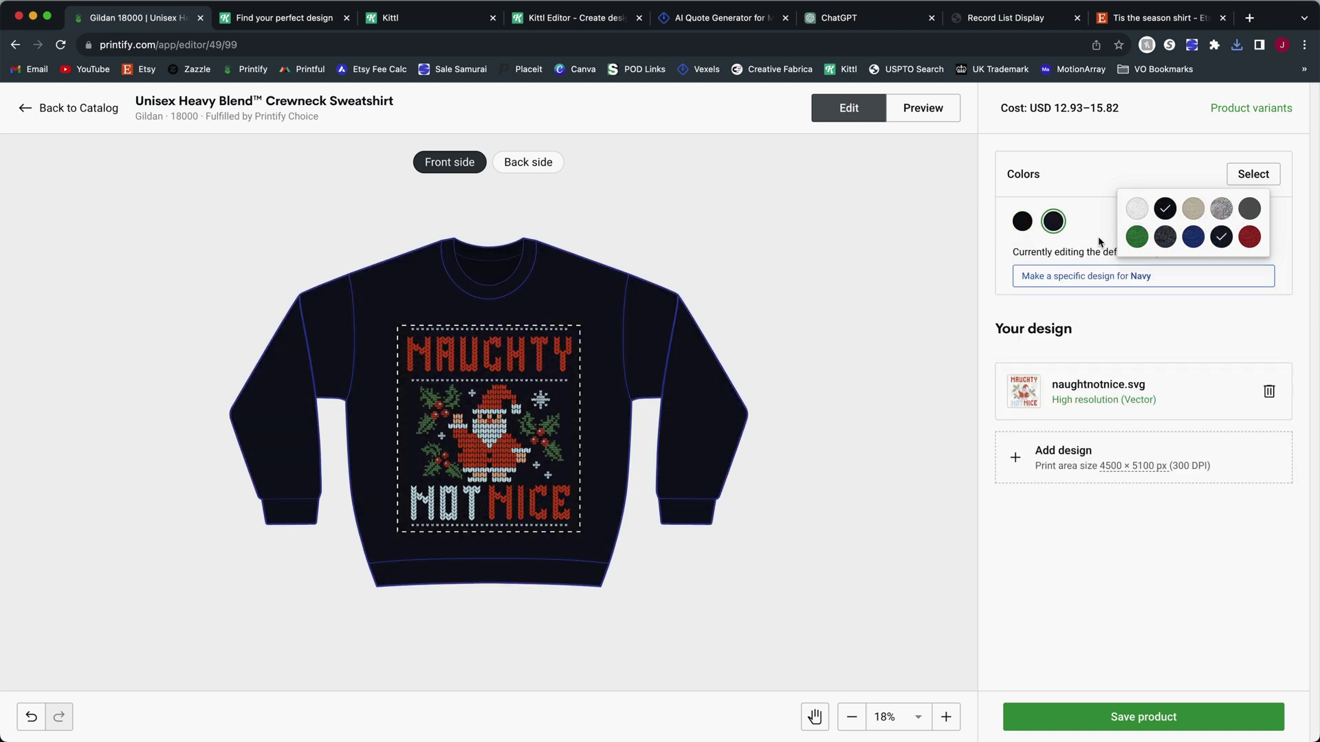
pyautogui.click(1165, 238)
pyautogui.click(922, 108)
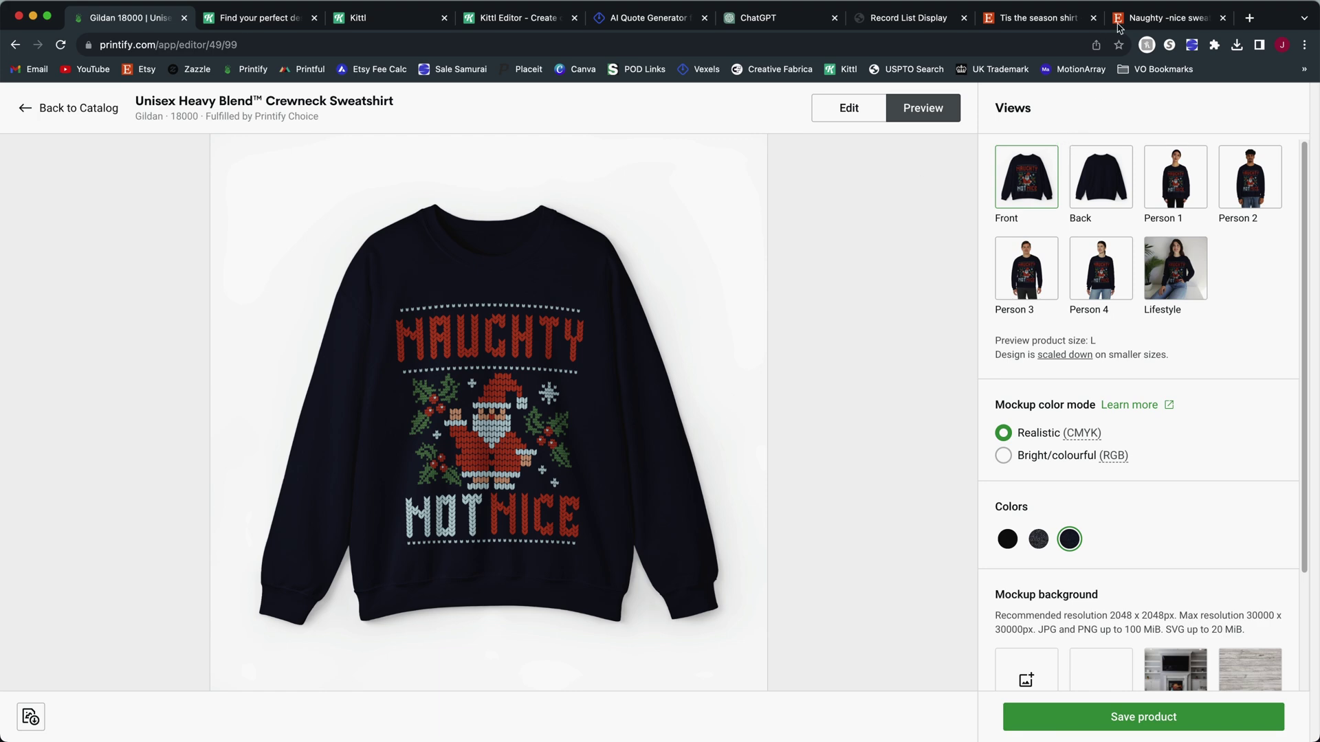
# Browse Etsy's 3,860 naughty not nice sweatshirt listings for competing designs, then return to the top.
pyautogui.click(1164, 17)
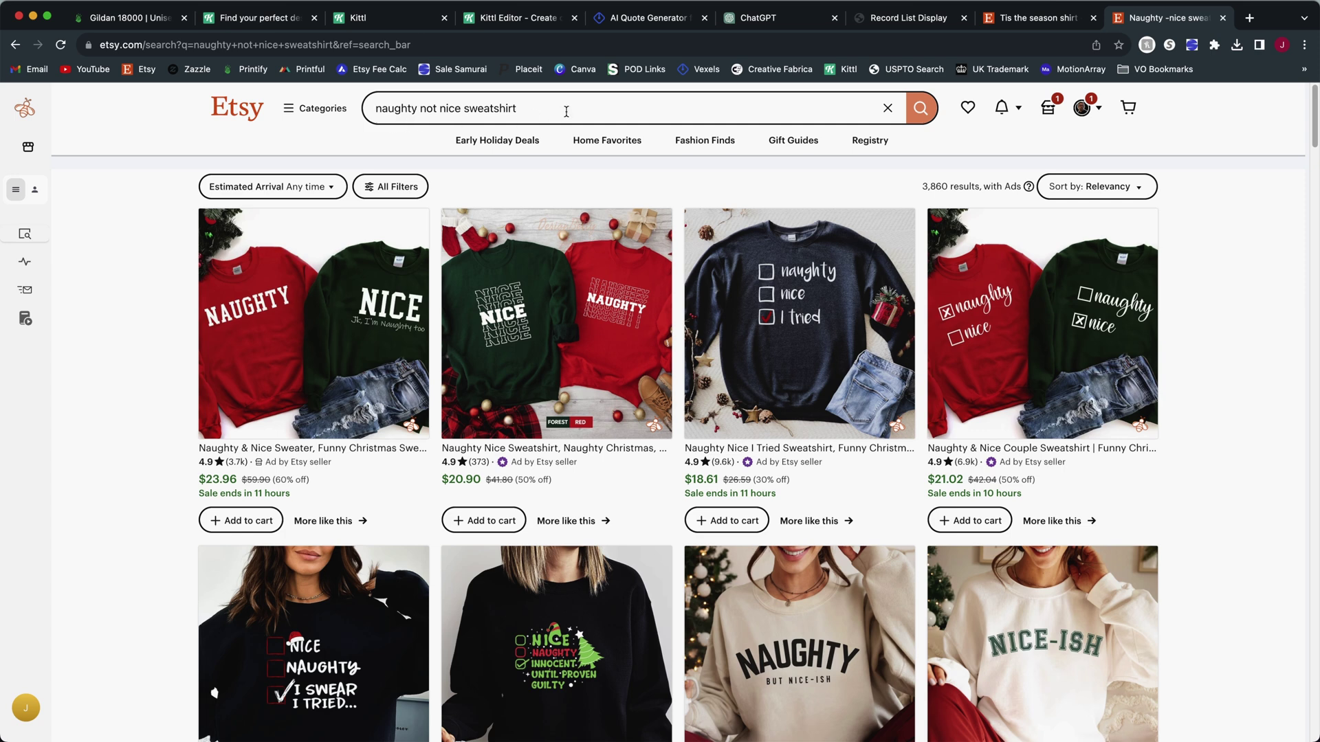
pyautogui.moveTo(922, 186); pyautogui.dragTo(946, 182)
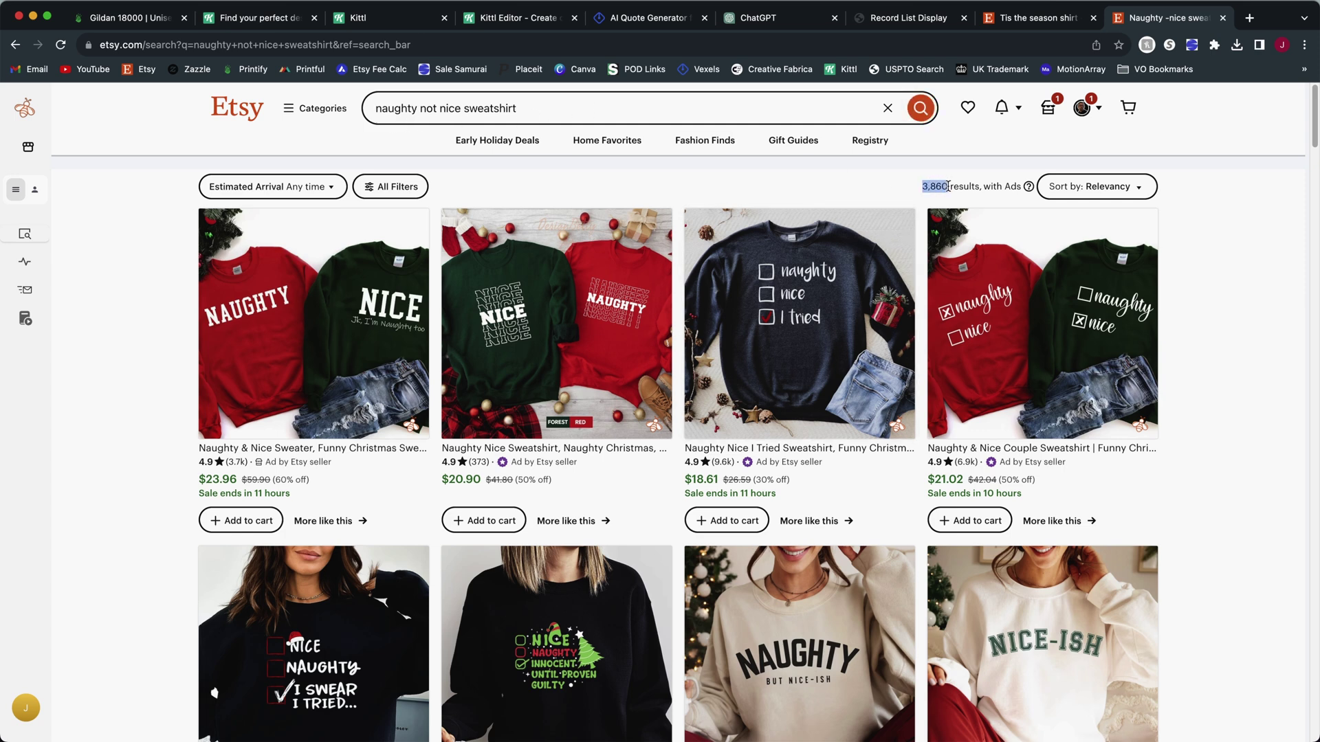
pyautogui.click(946, 185)
pyautogui.scroll(-5, 827, 375)
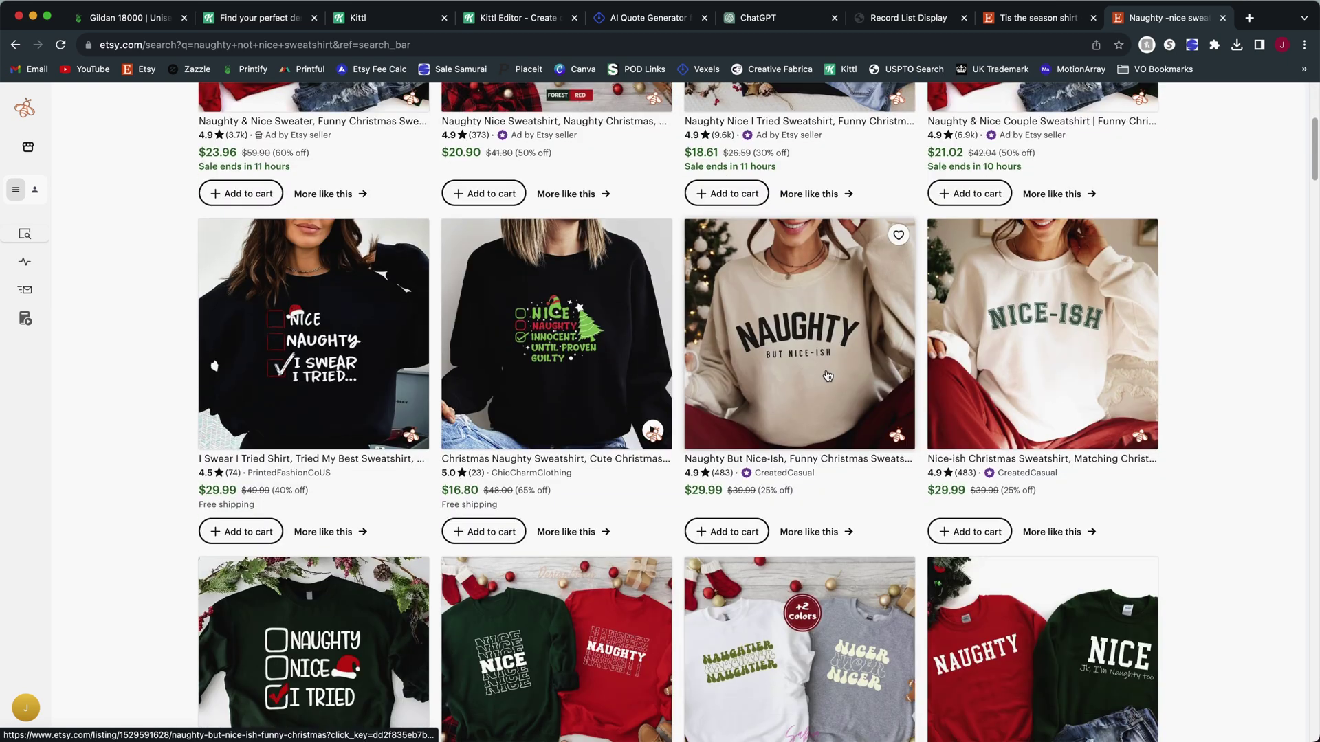
pyautogui.scroll(-5, 597, 406)
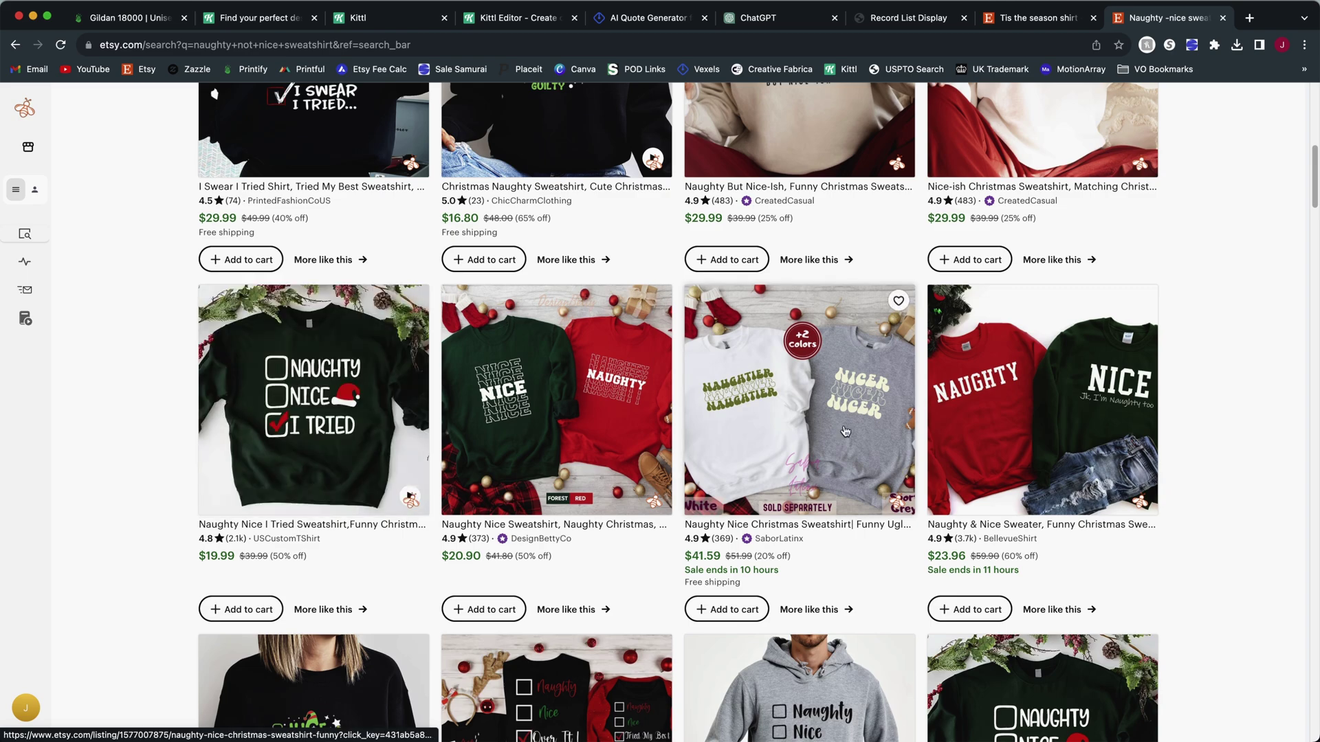
pyautogui.scroll(-5, 845, 431)
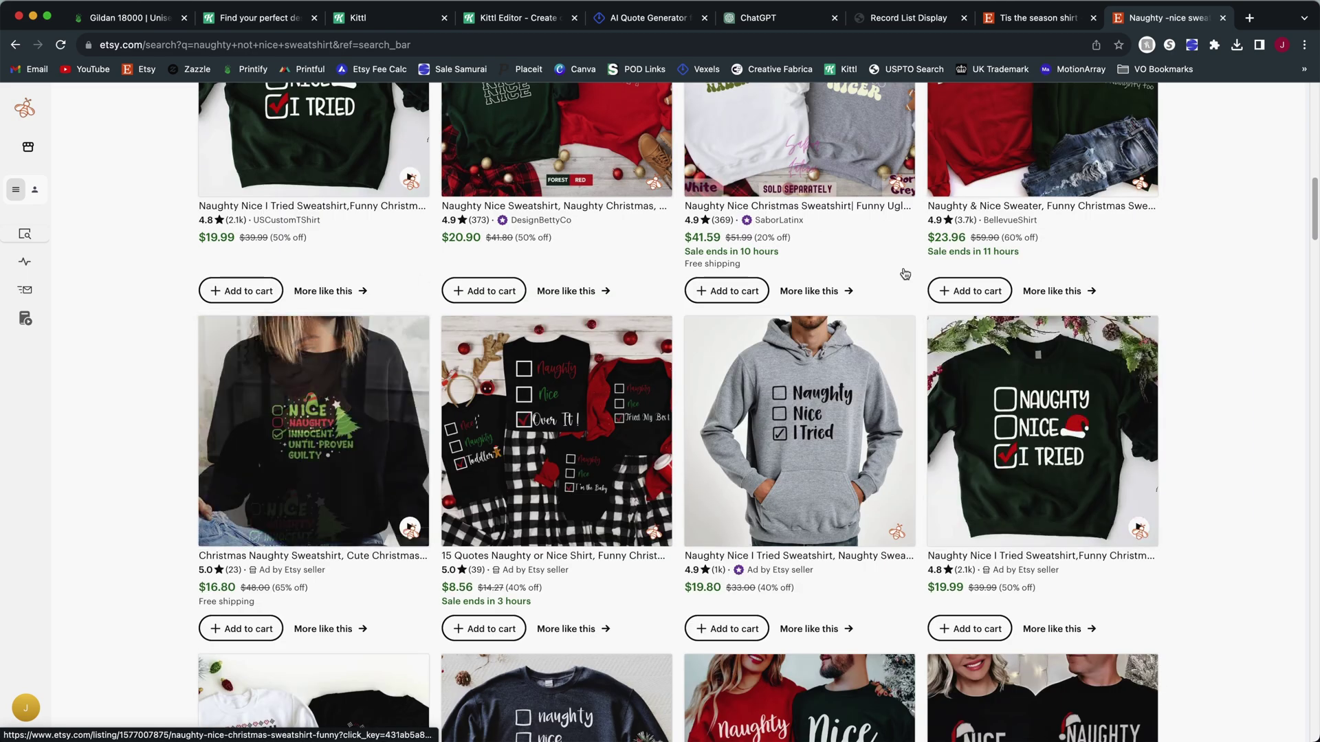
pyautogui.scroll(-4, 990, 340)
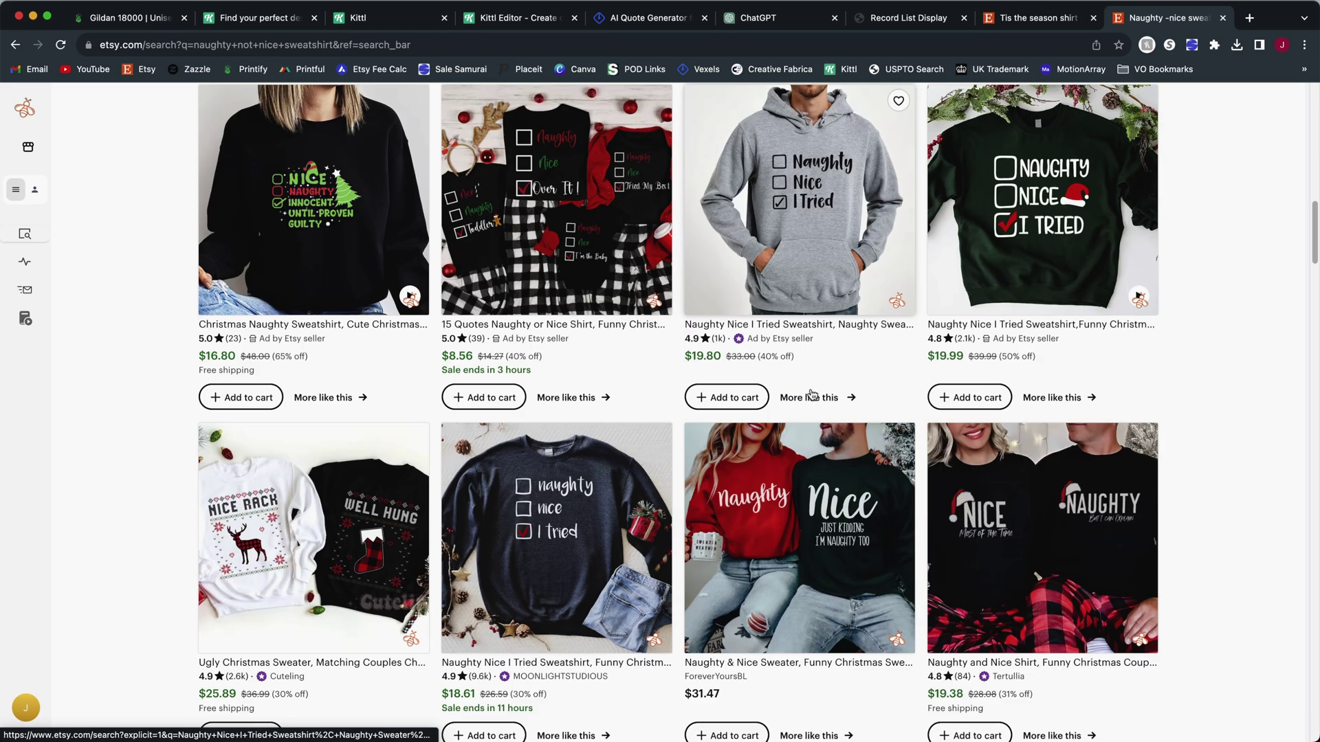
pyautogui.scroll(-2, 687, 481)
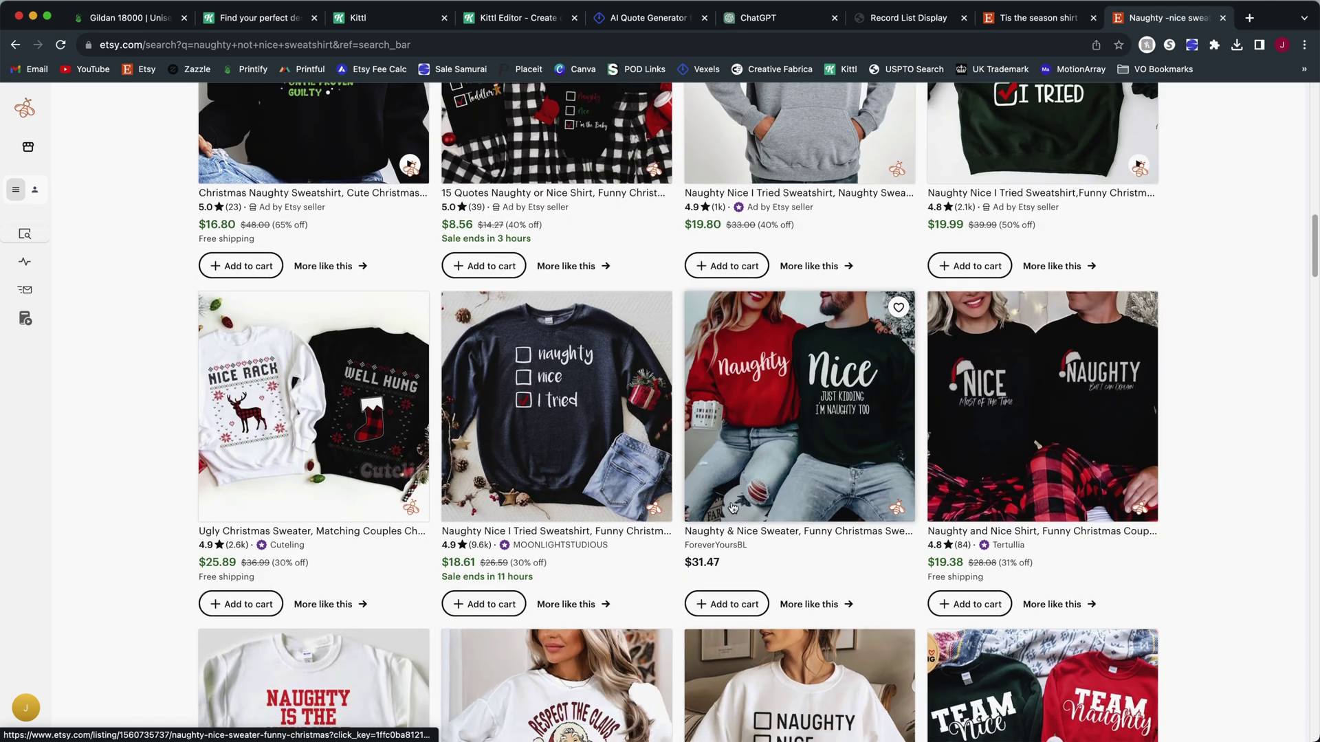
pyautogui.scroll(-2, 673, 492)
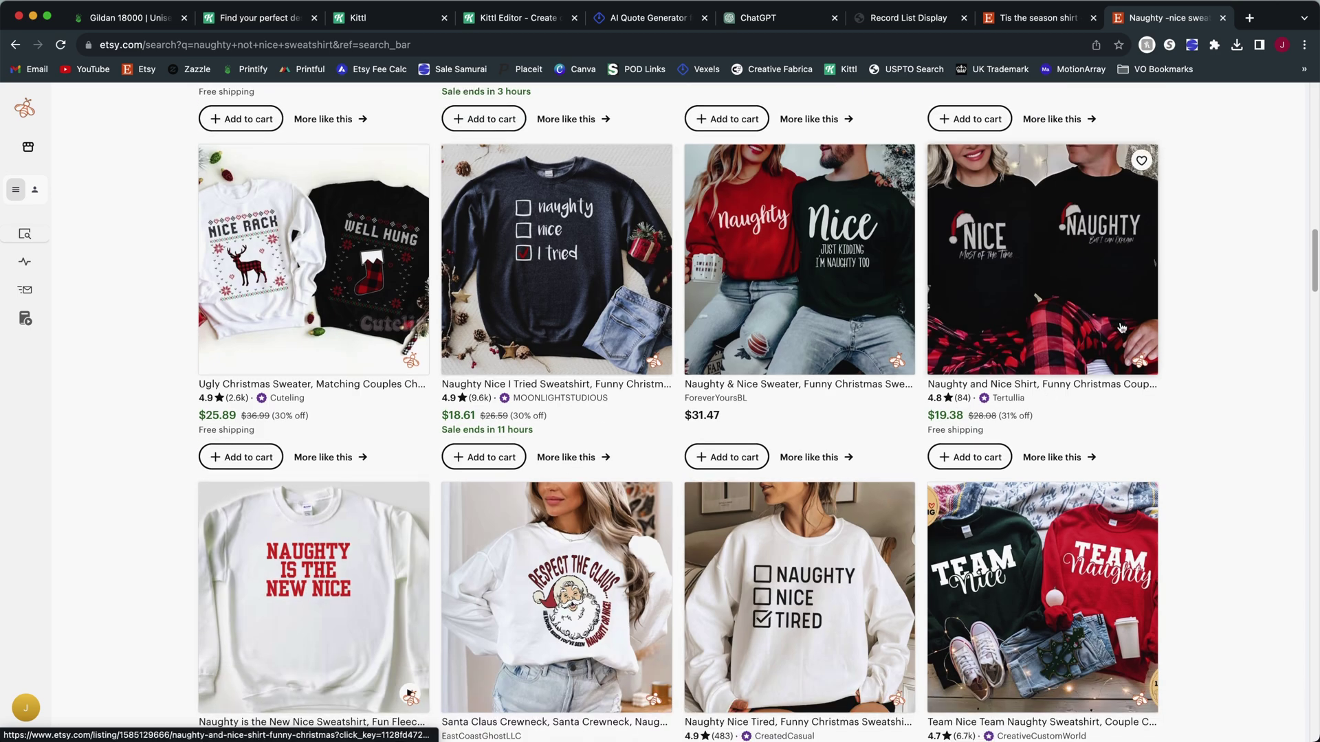
pyautogui.scroll(1, 756, 413)
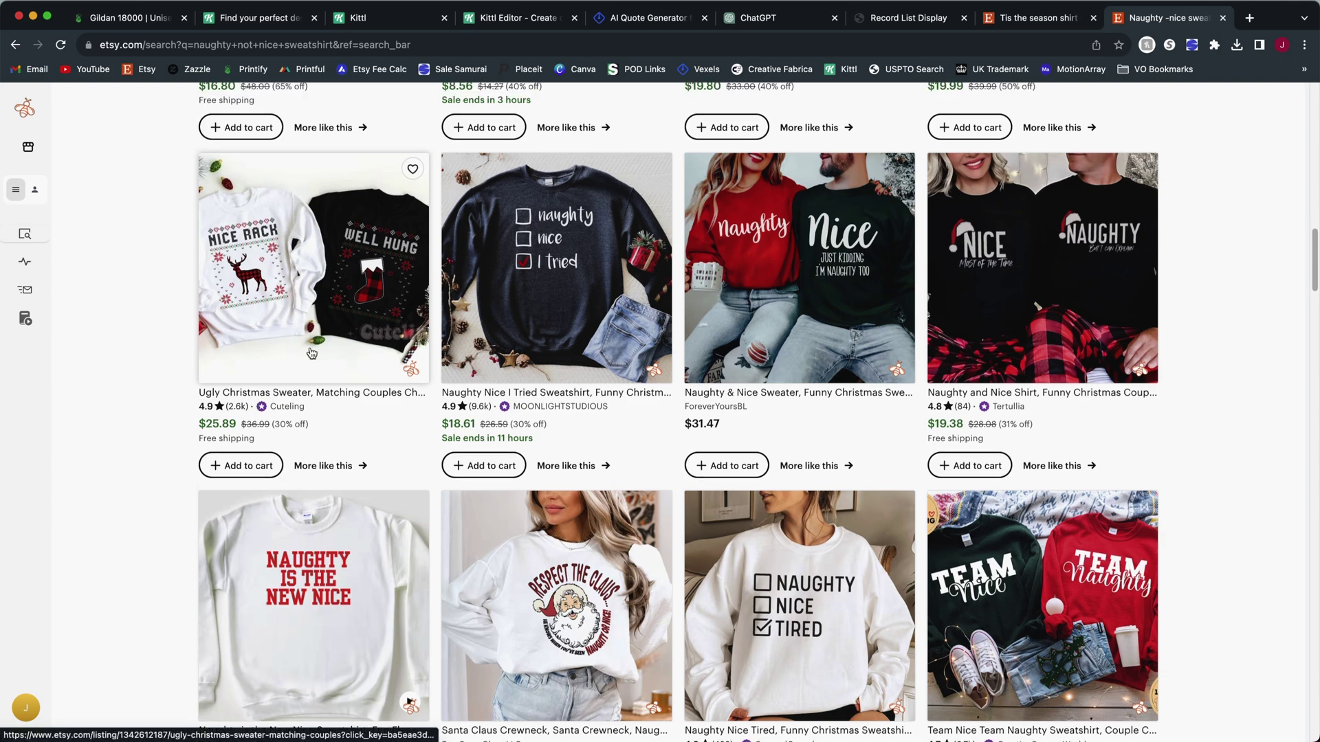
pyautogui.scroll(10, 1230, 508)
pyautogui.moveTo(24, 256)
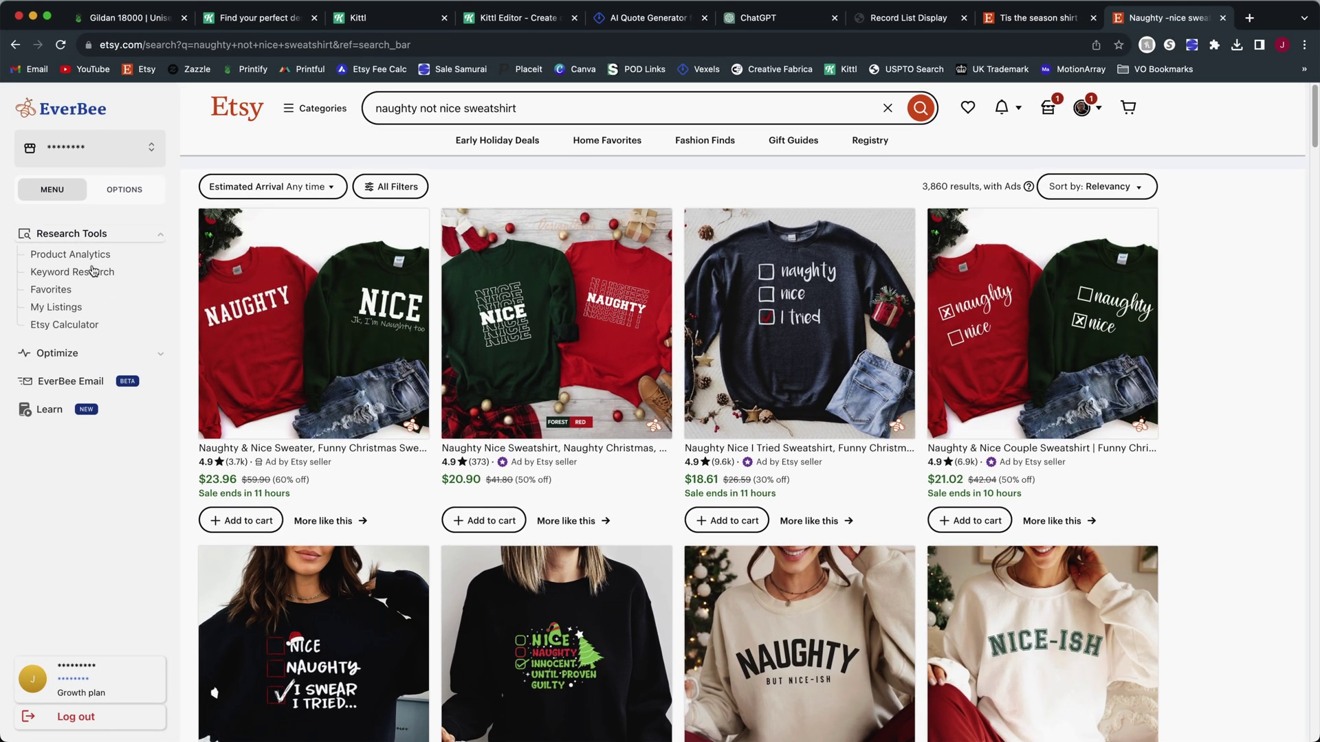
# Open EverBee Product Analytics for the 63 naughty not nice sweatshirt listings.
pyautogui.click(90, 256)
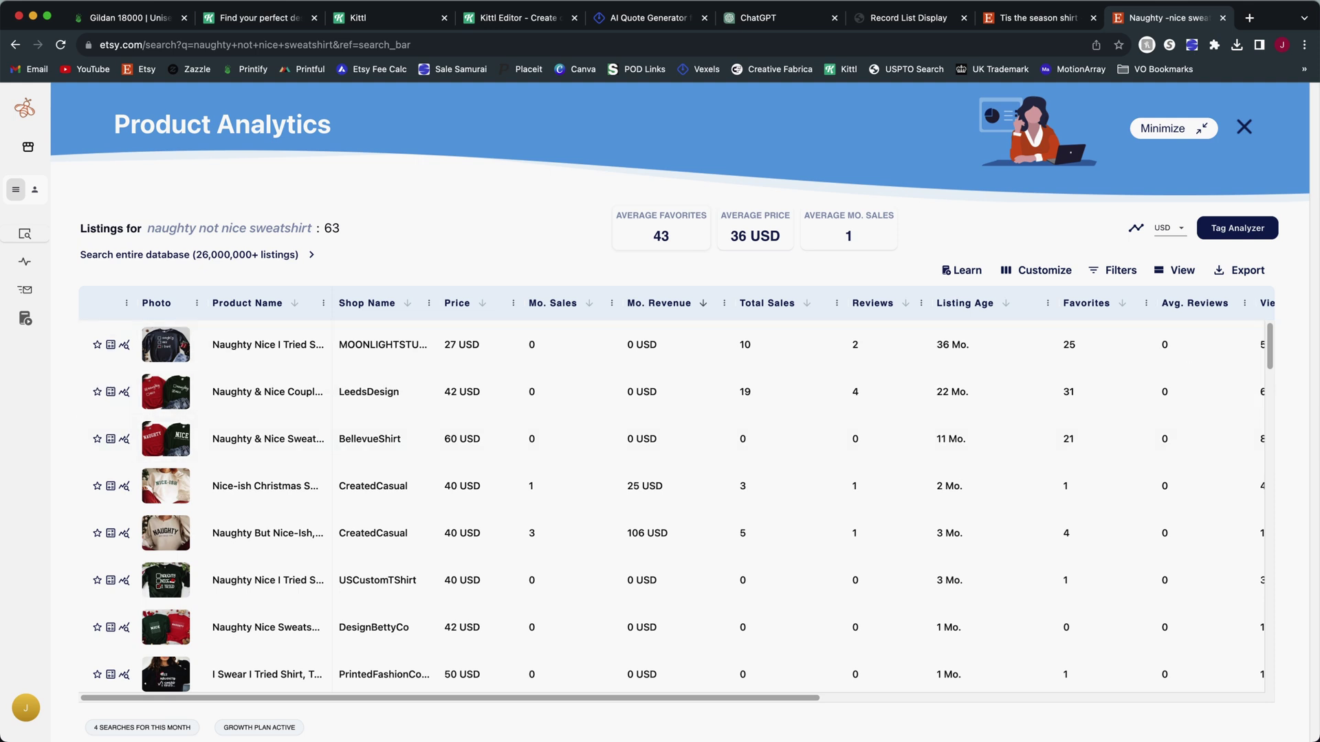
pyautogui.scroll(-5, 509, 378)
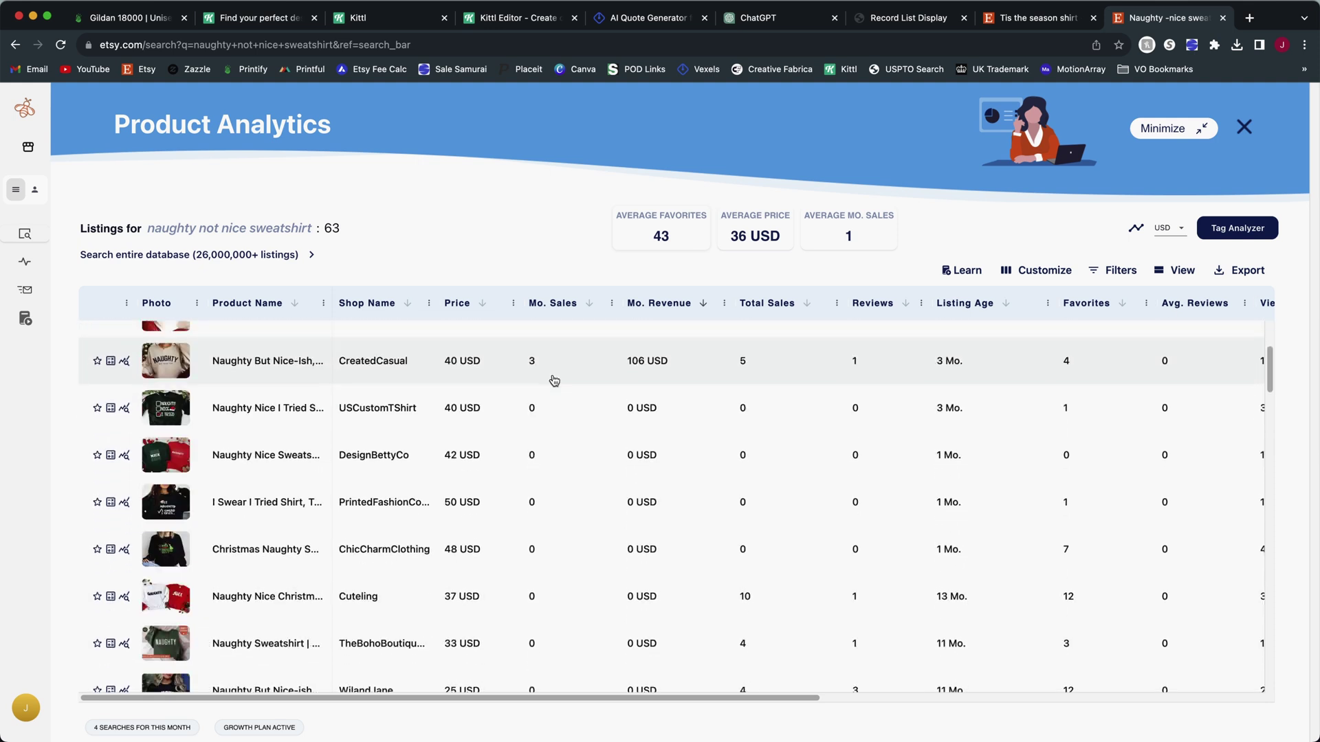
pyautogui.scroll(-4, 554, 381)
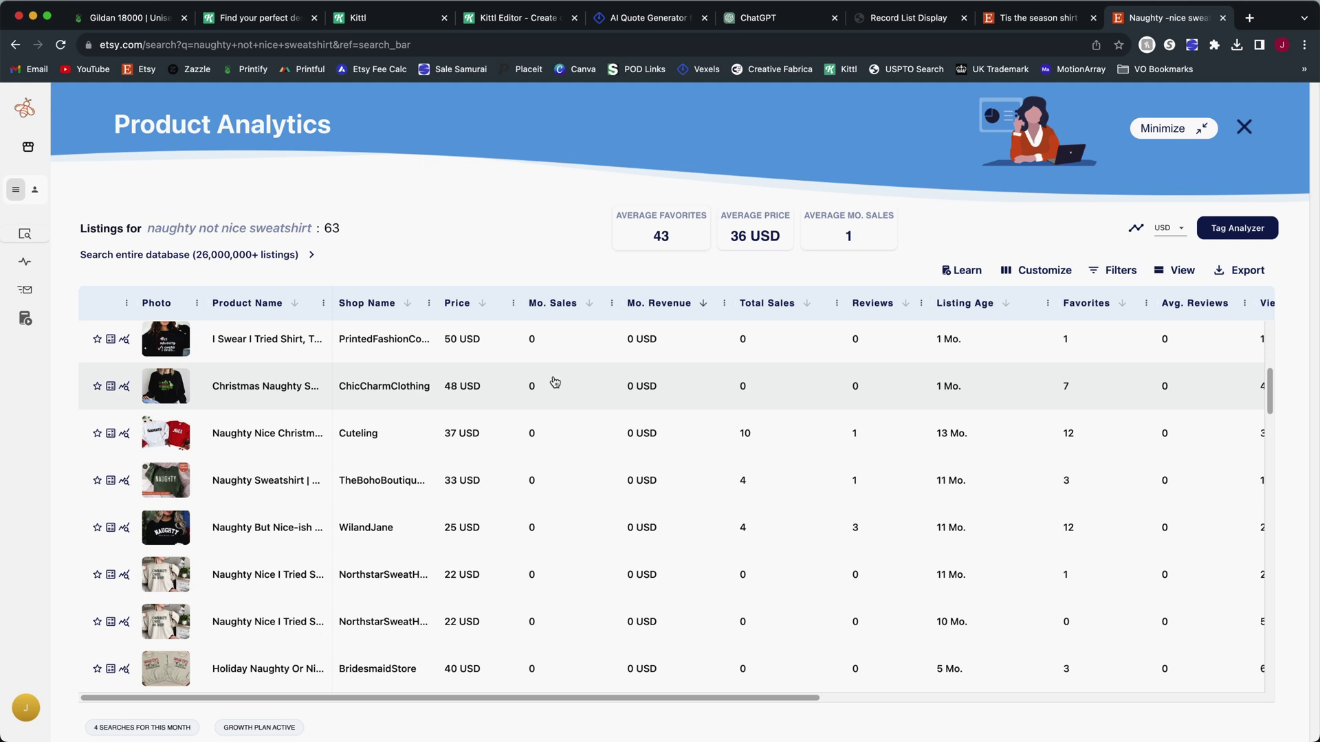
pyautogui.scroll(-3, 555, 382)
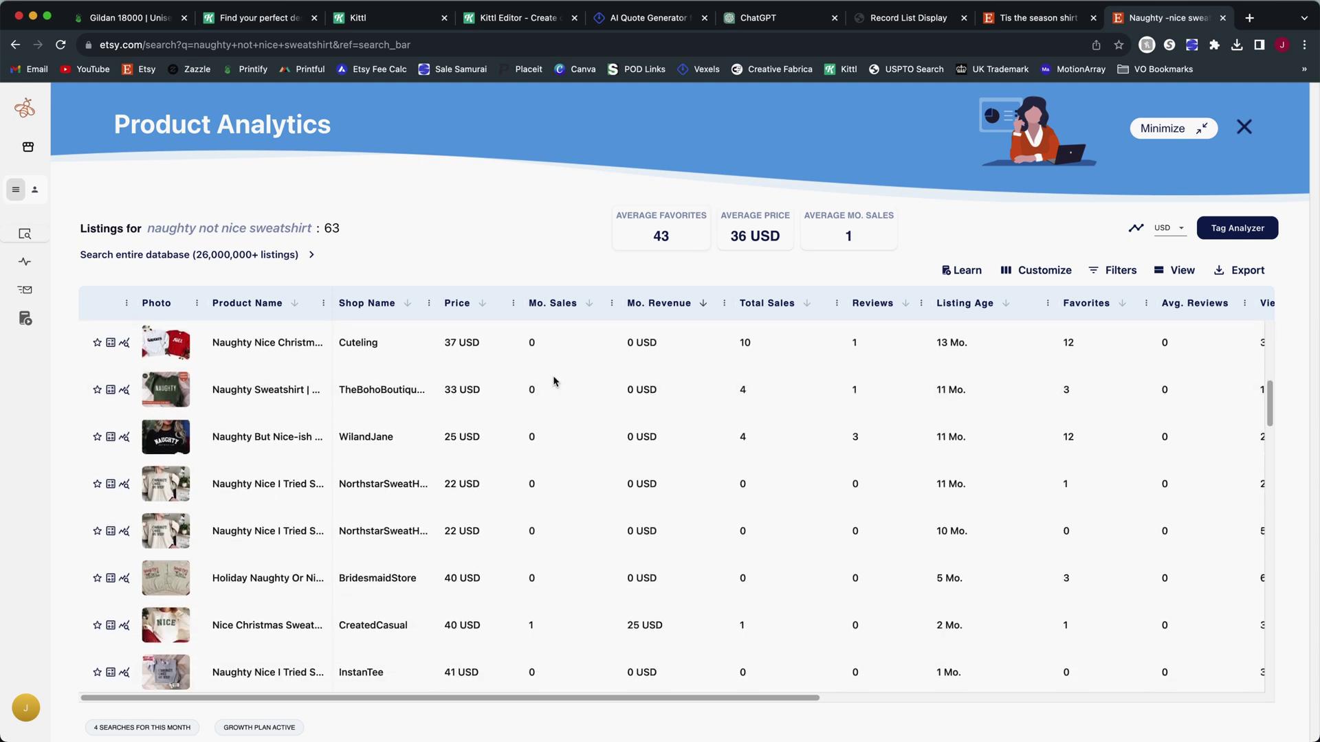
pyautogui.scroll(-8, 554, 382)
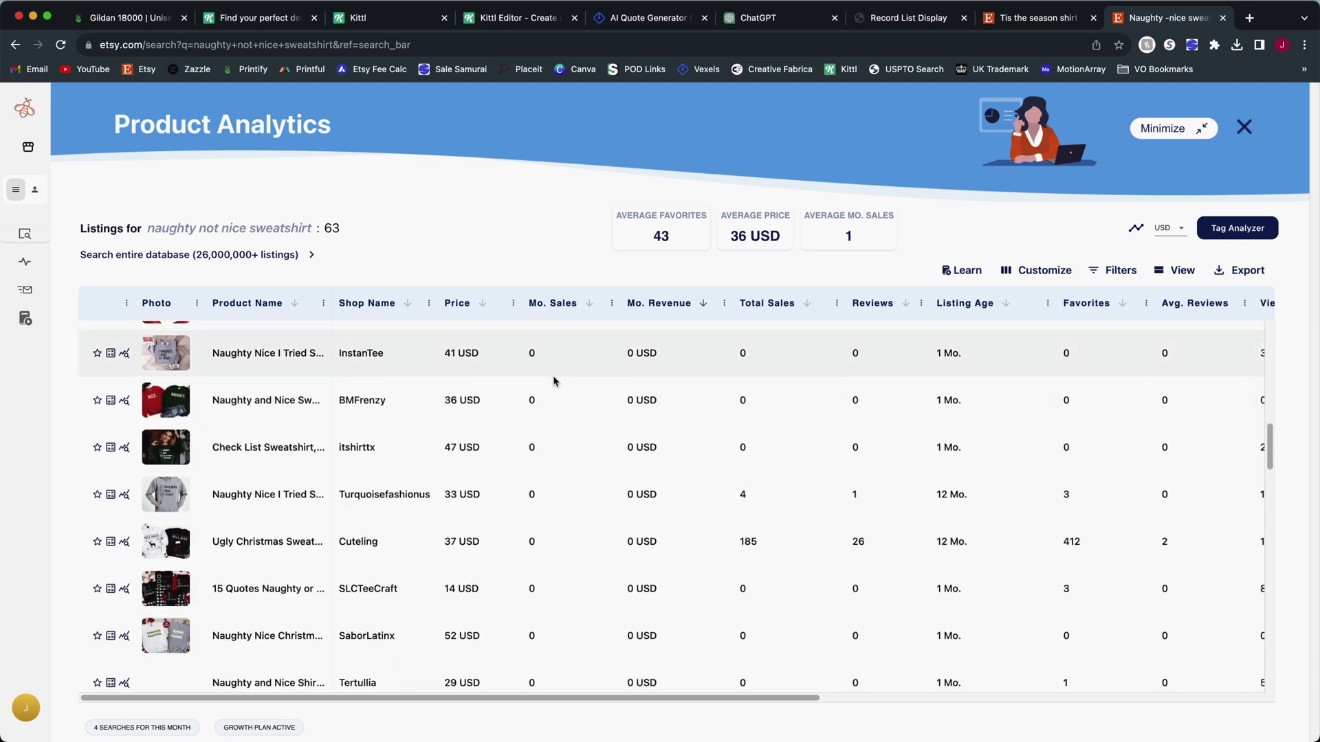
pyautogui.scroll(-3, 555, 382)
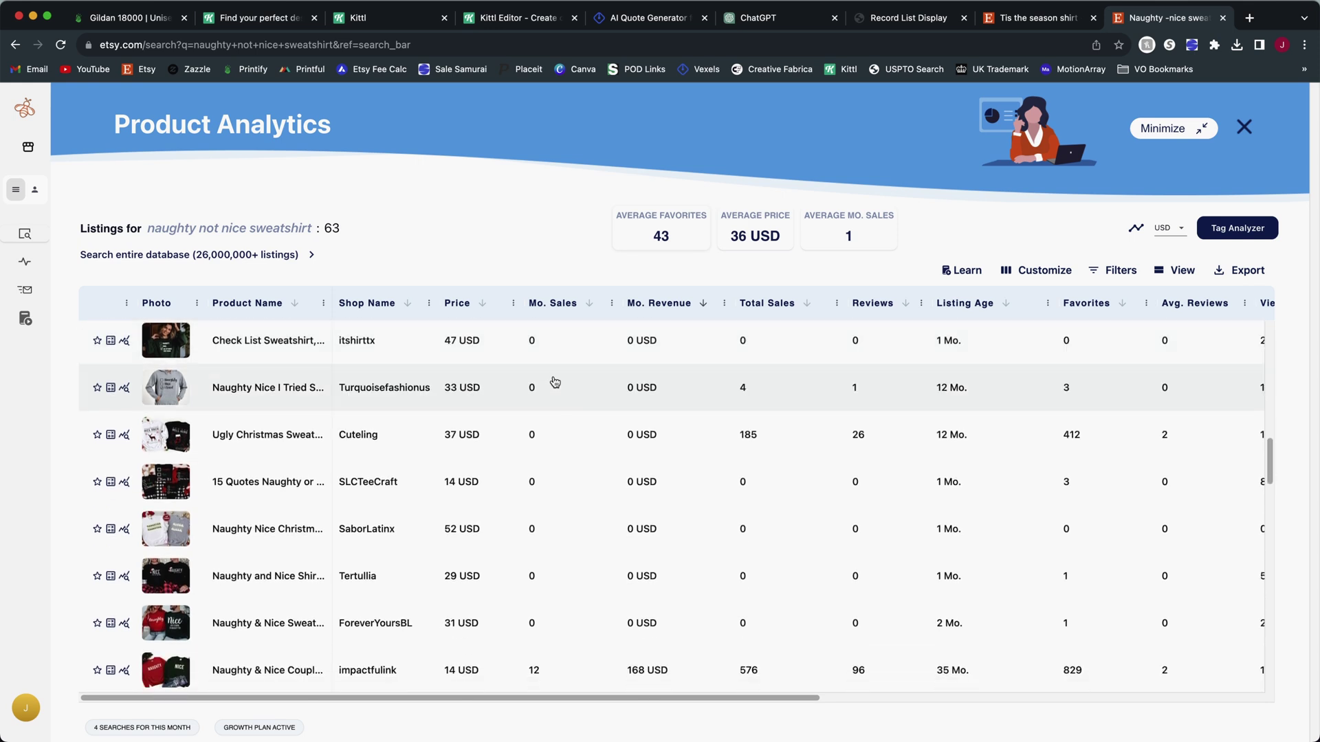
pyautogui.scroll(-4, 555, 382)
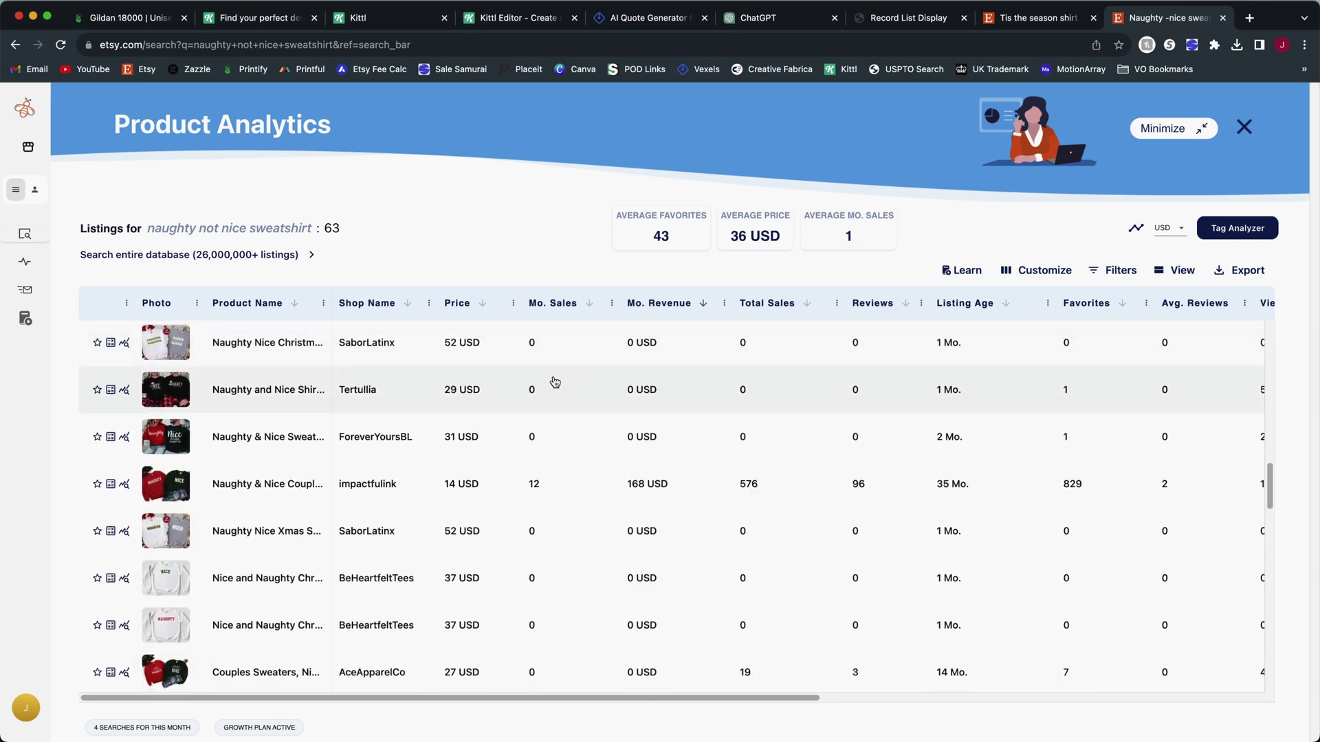
pyautogui.scroll(-2, 555, 383)
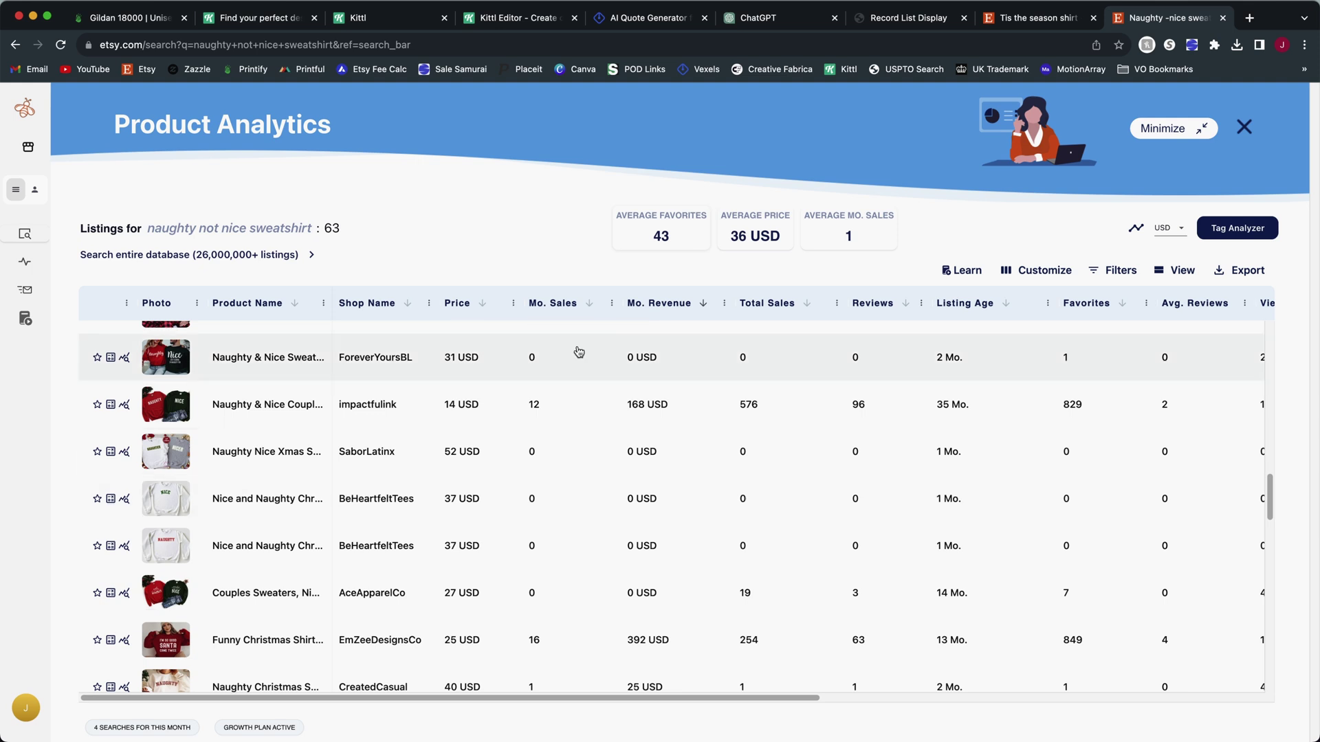
# Review the listings table's favorites, prices and monthly sales columns.
pyautogui.scroll(5, 577, 347)
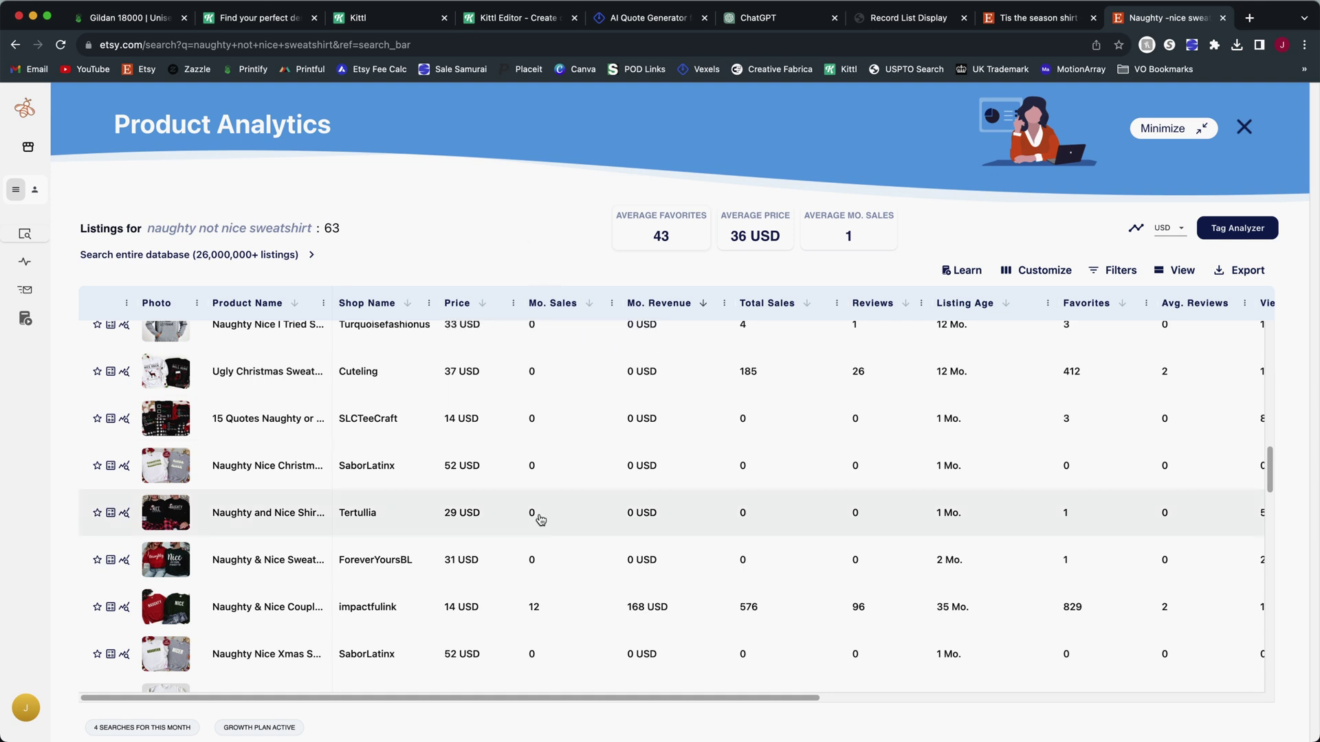
pyautogui.scroll(-2, 534, 516)
pyautogui.scroll(-1, 558, 543)
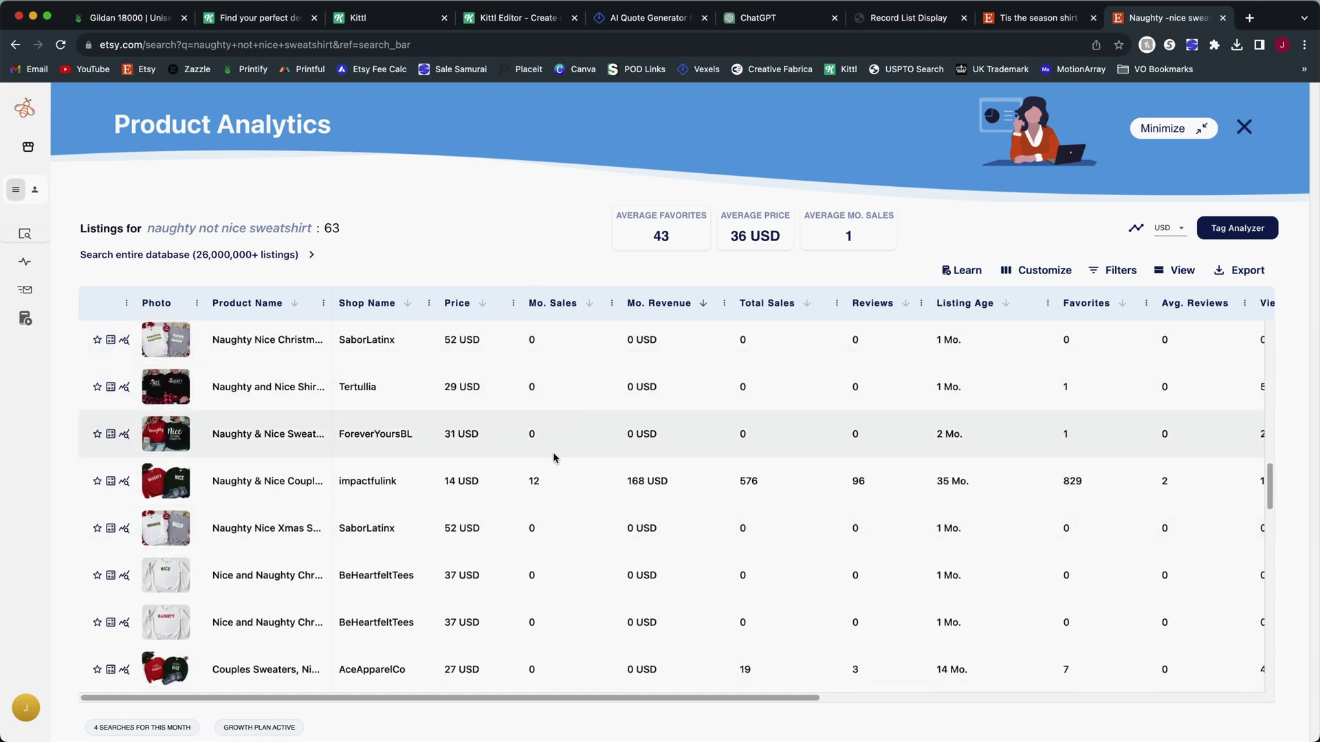
pyautogui.scroll(-1, 590, 568)
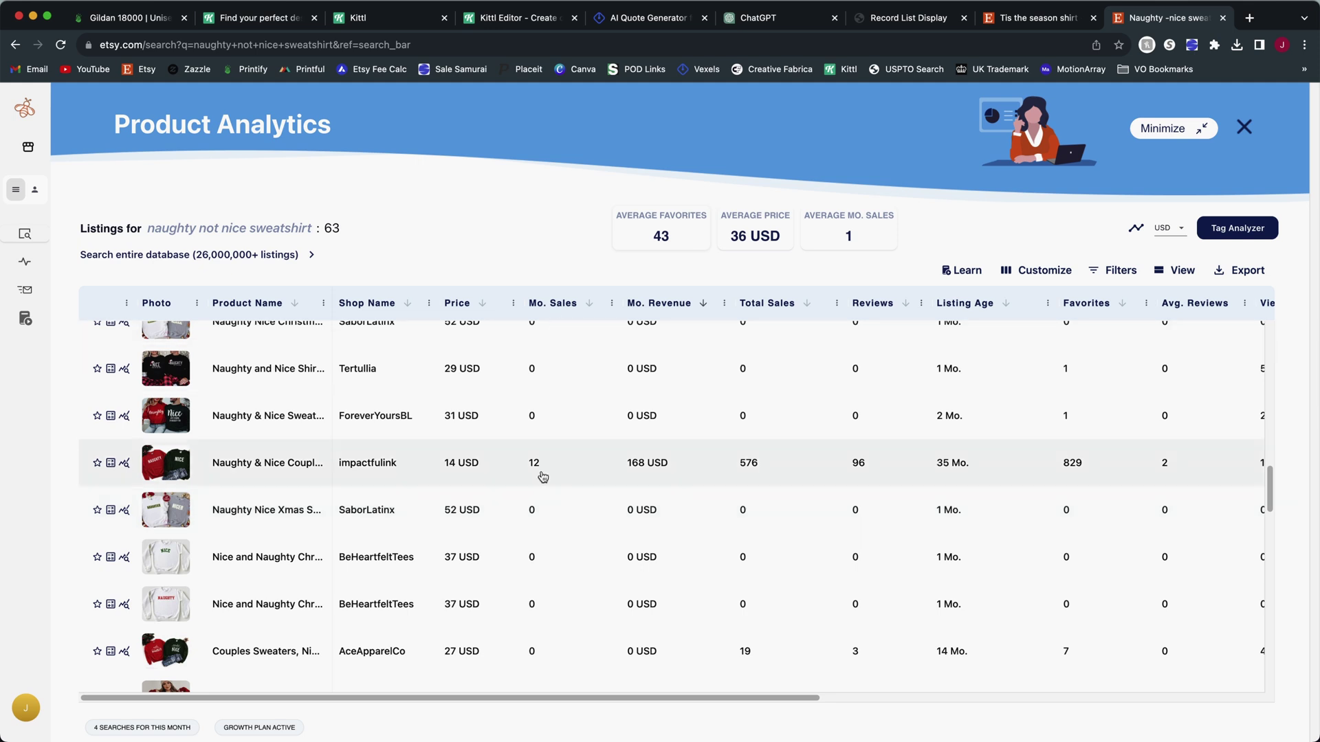
pyautogui.scroll(3, 582, 545)
pyautogui.scroll(-1, 976, 608)
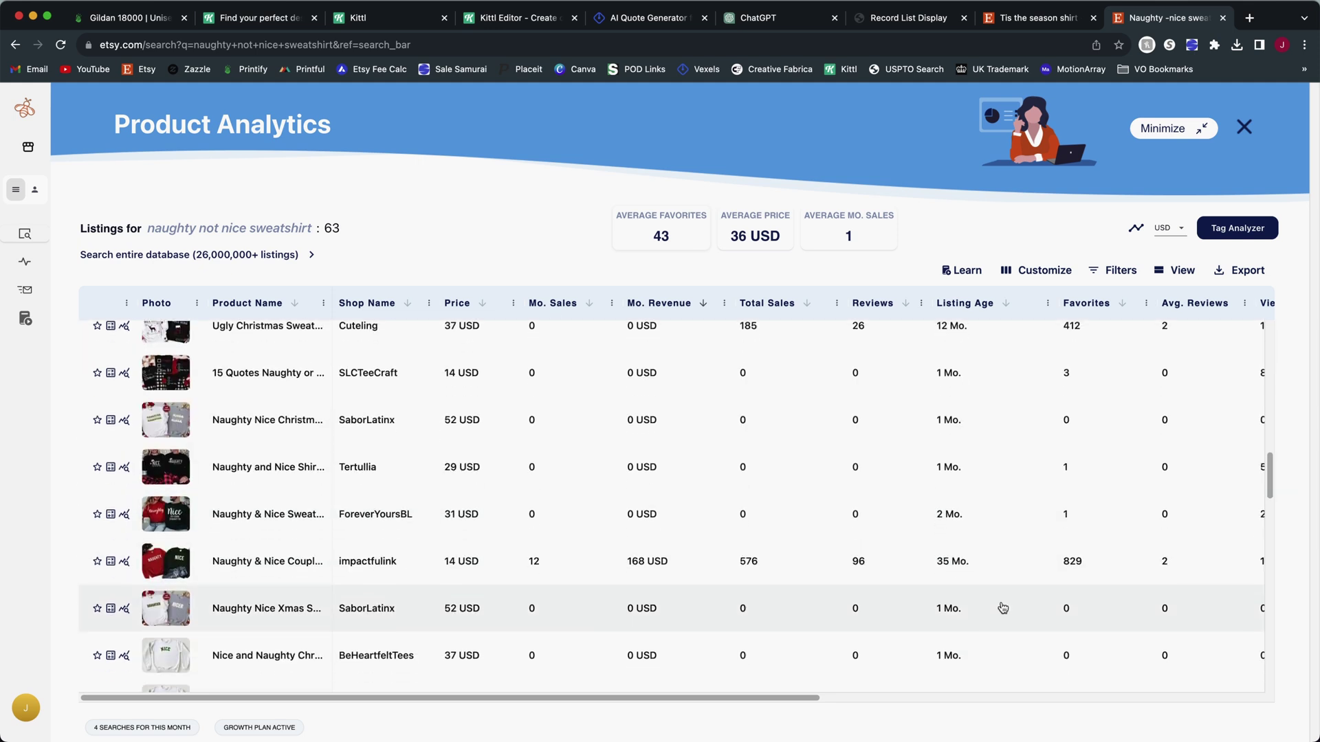
pyautogui.scroll(-1, 1100, 569)
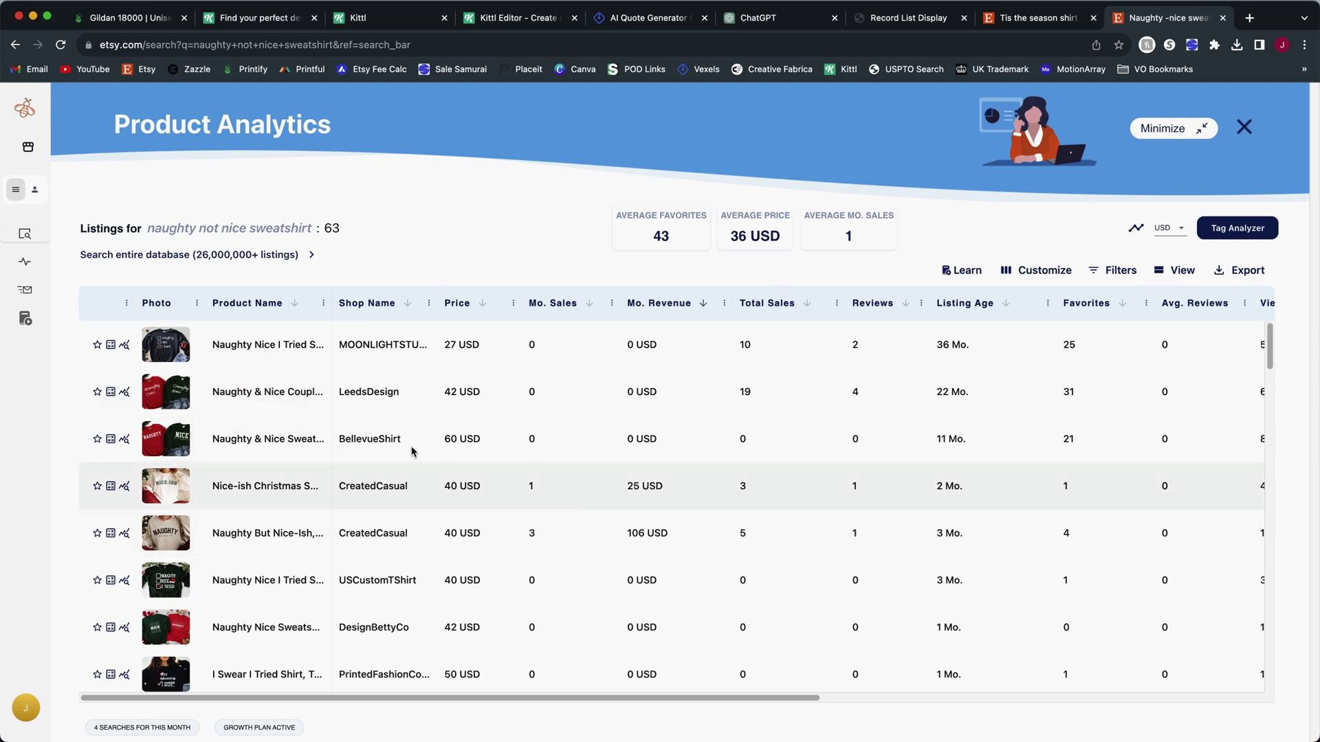
pyautogui.hscroll(3, 688, 481)
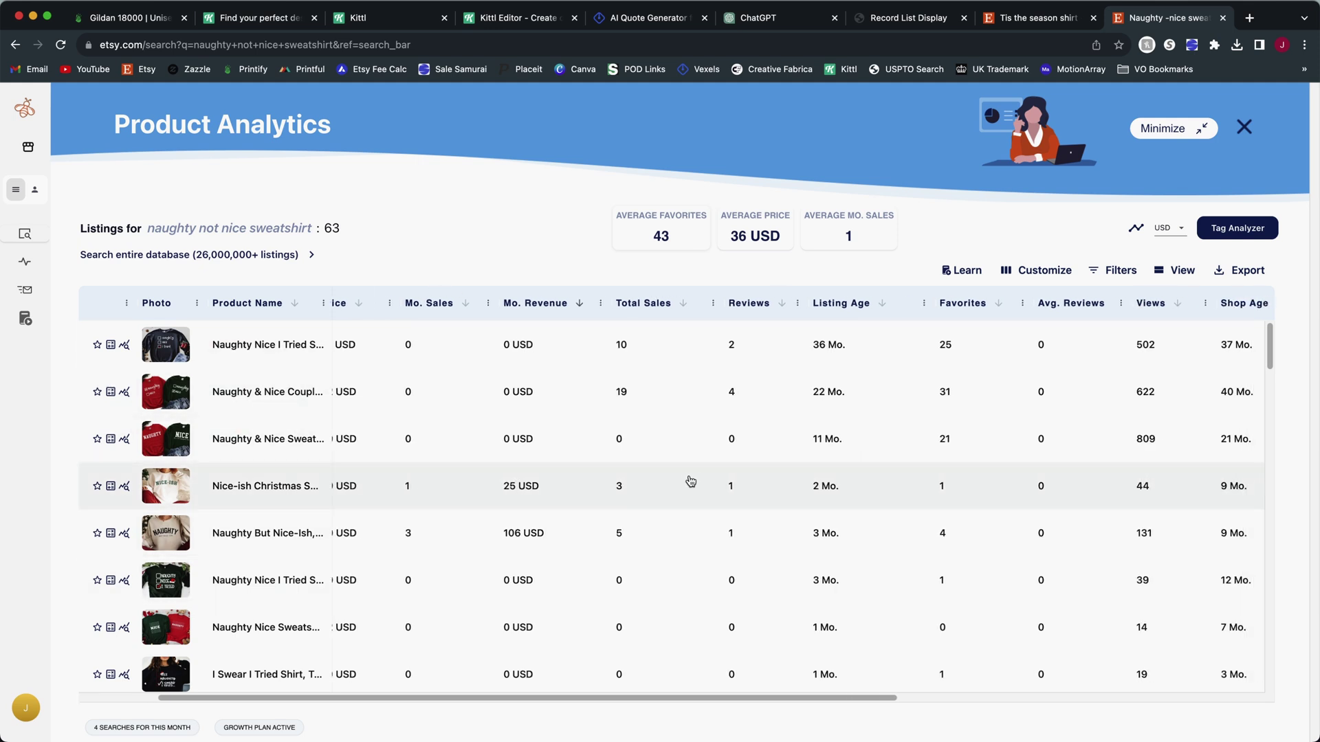
pyautogui.hscroll(-3, 687, 468)
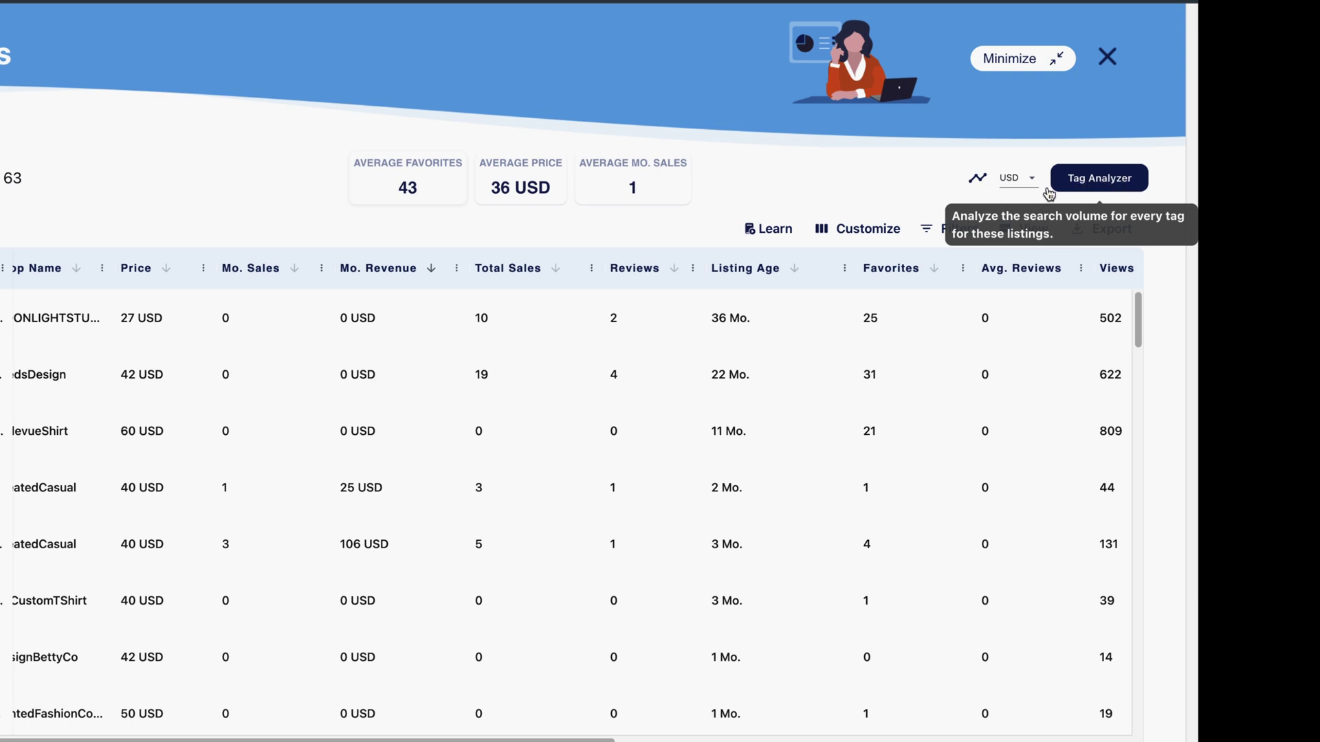
pyautogui.click(1103, 180)
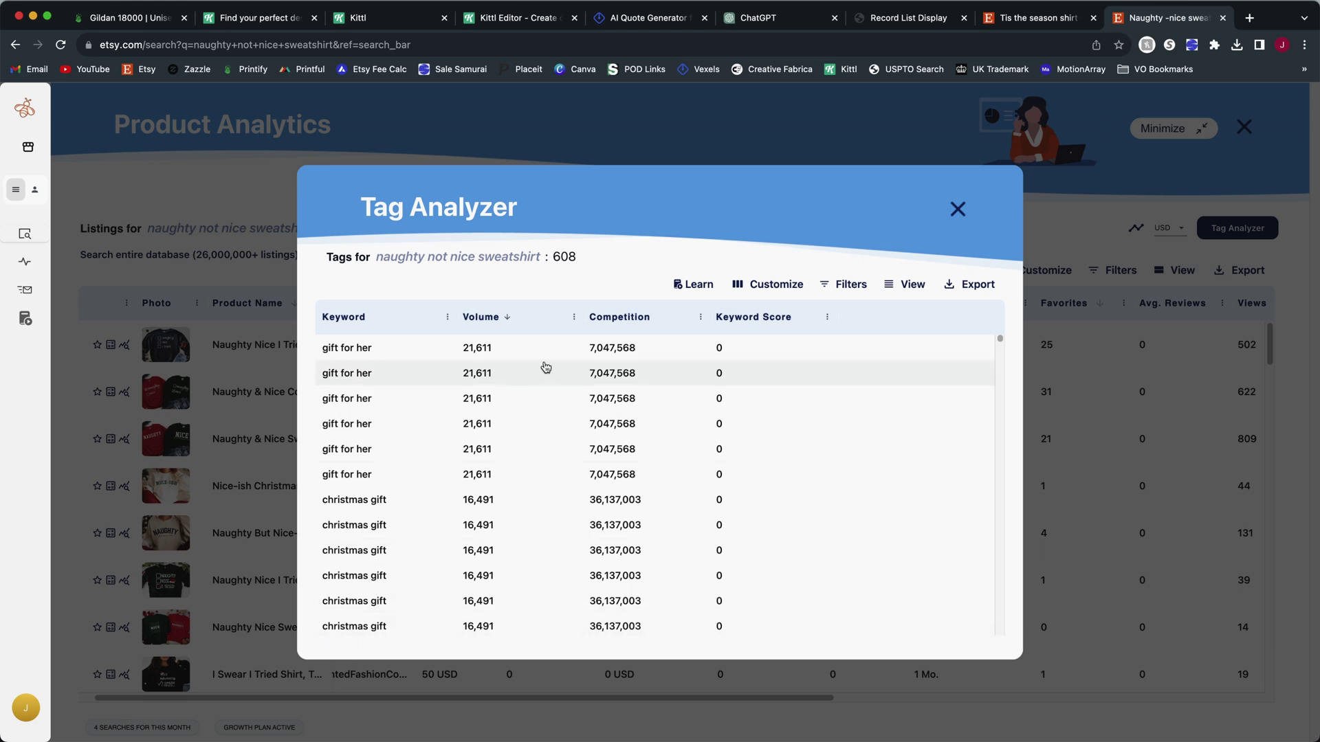
pyautogui.click(618, 318)
pyautogui.click(633, 320)
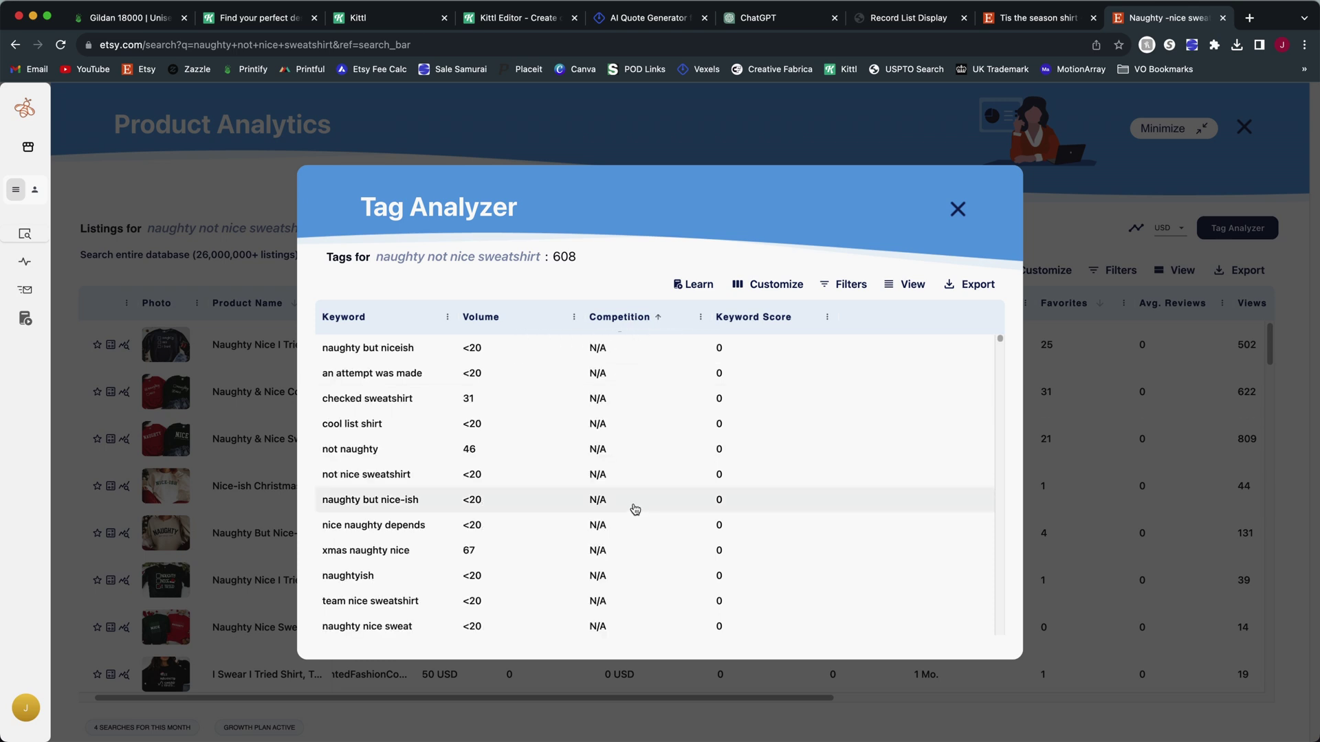
pyautogui.scroll(-3, 526, 402)
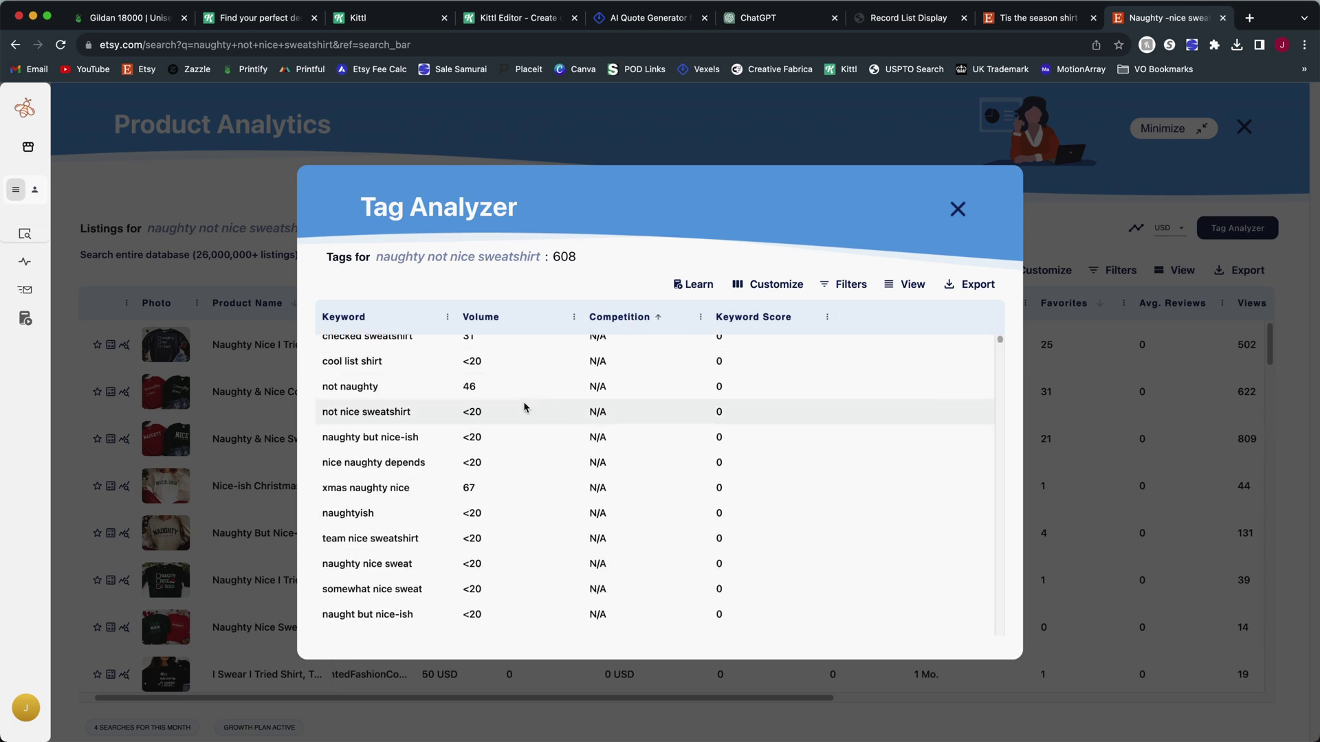
pyautogui.scroll(-5, 523, 411)
pyautogui.scroll(8, 523, 412)
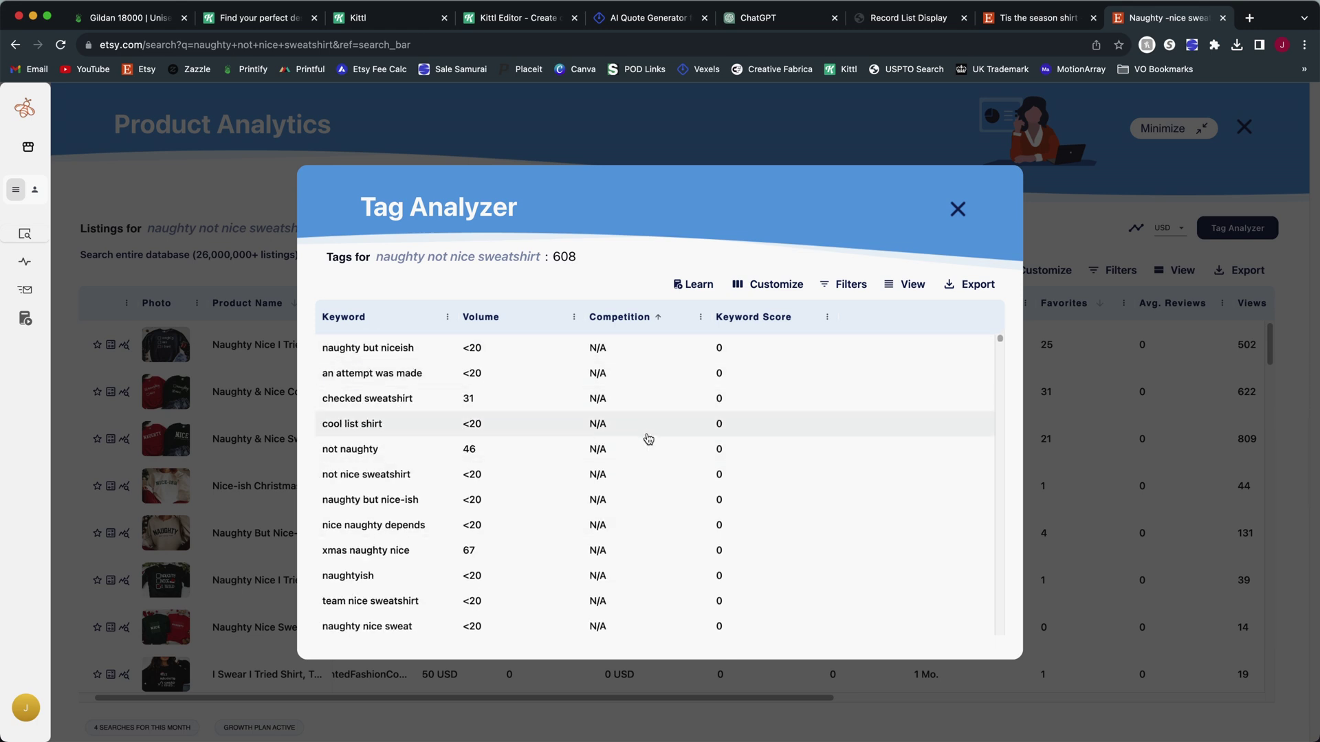
pyautogui.scroll(-5, 633, 584)
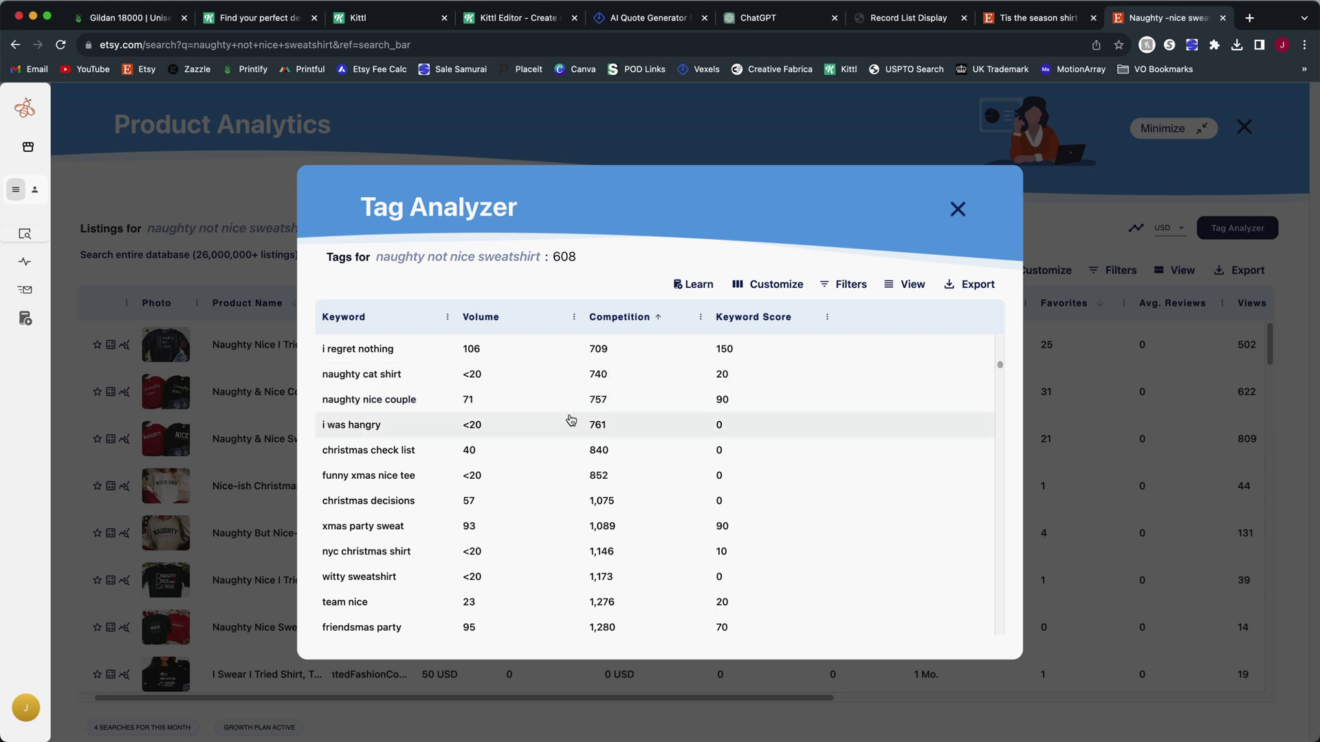
pyautogui.scroll(-10, 570, 421)
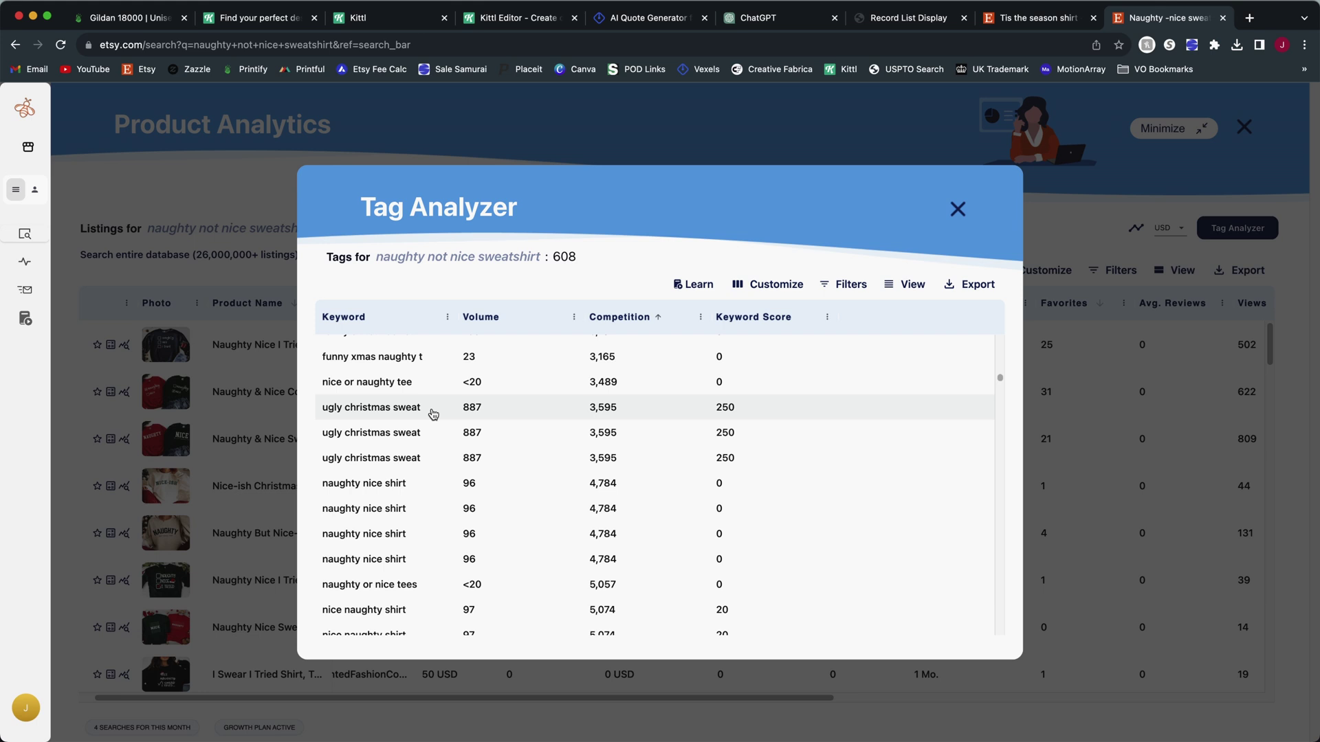
pyautogui.scroll(-10, 433, 416)
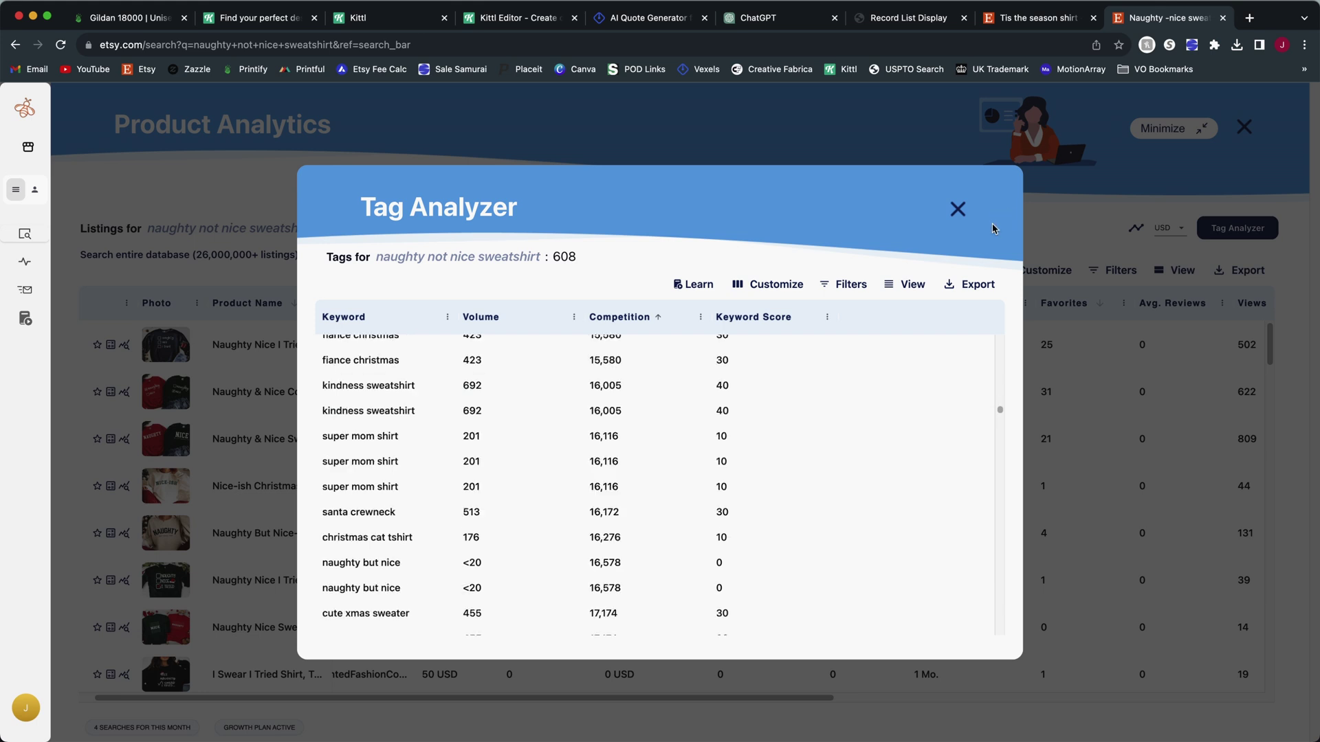
pyautogui.click(956, 209)
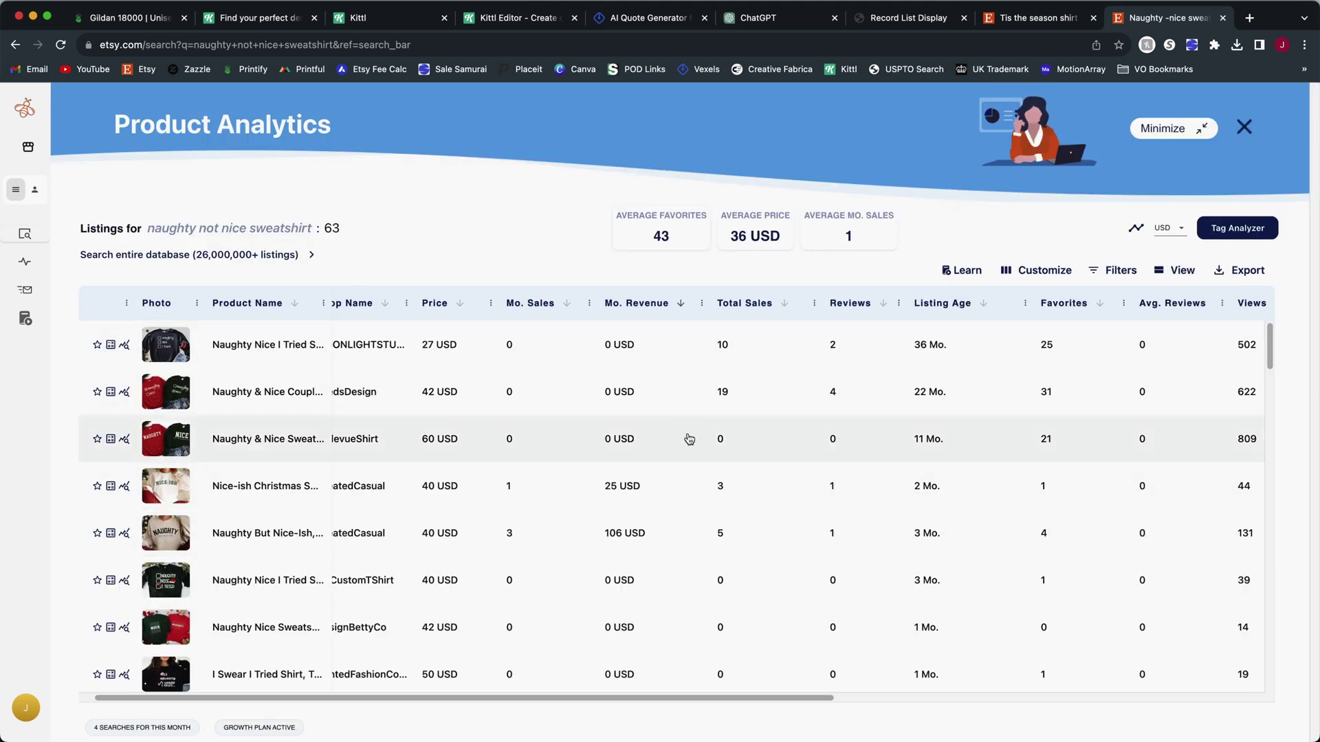
# Check keyword research for naughty not nice sweatshirt: volume <20, competition 6,608, score 0.
pyautogui.moveTo(39, 224)
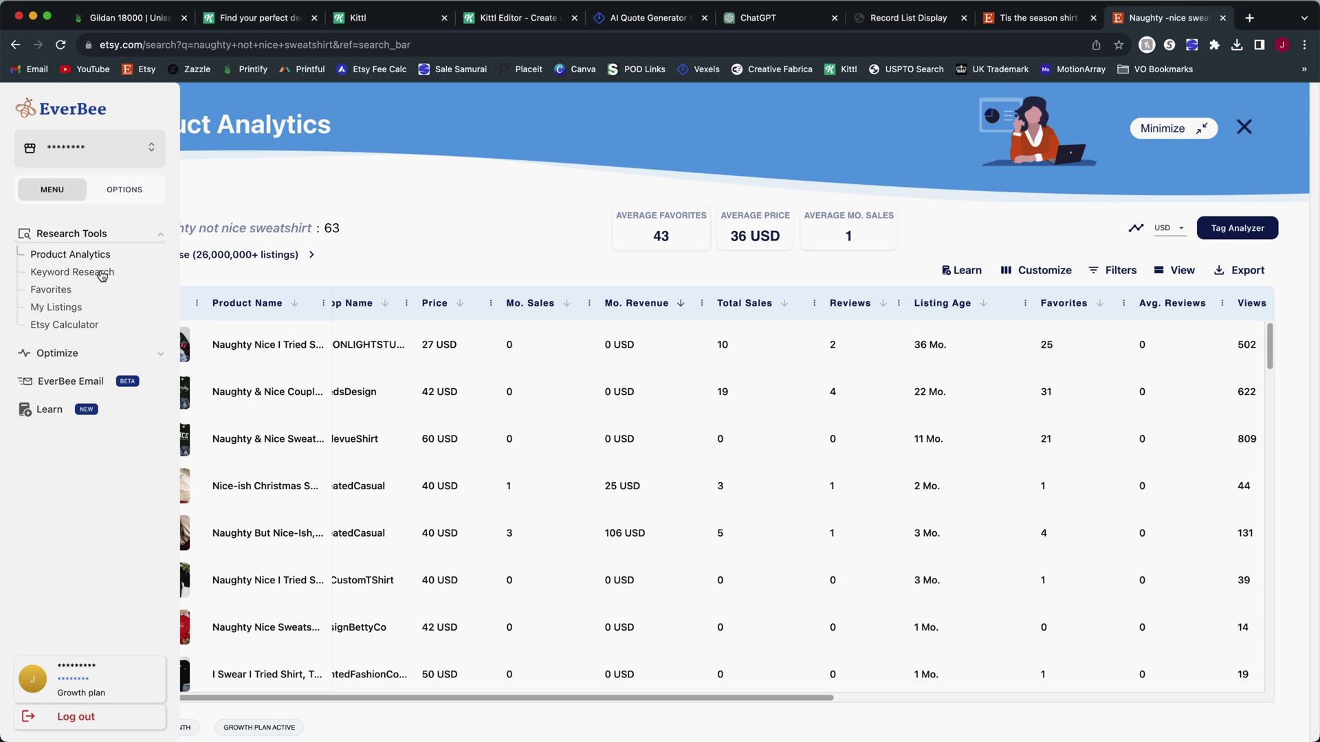
pyautogui.click(102, 274)
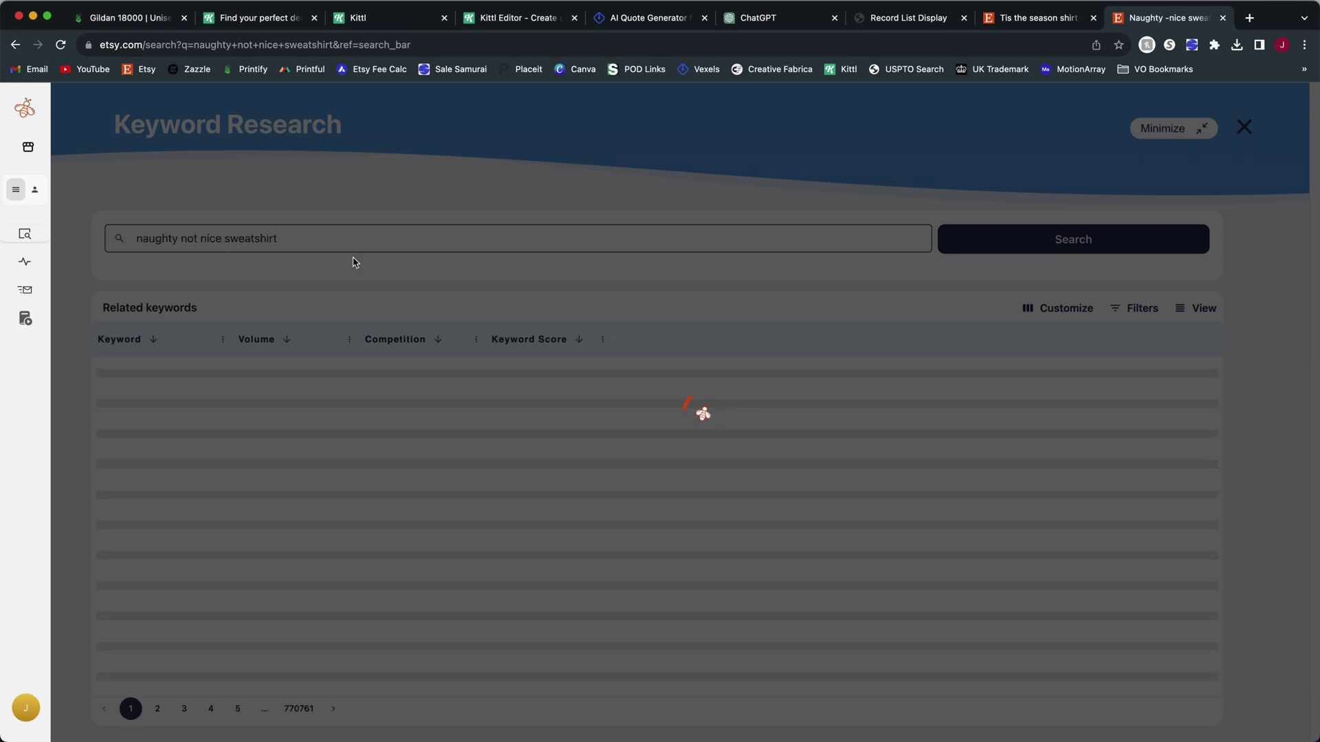
pyautogui.scroll(-3, 308, 279)
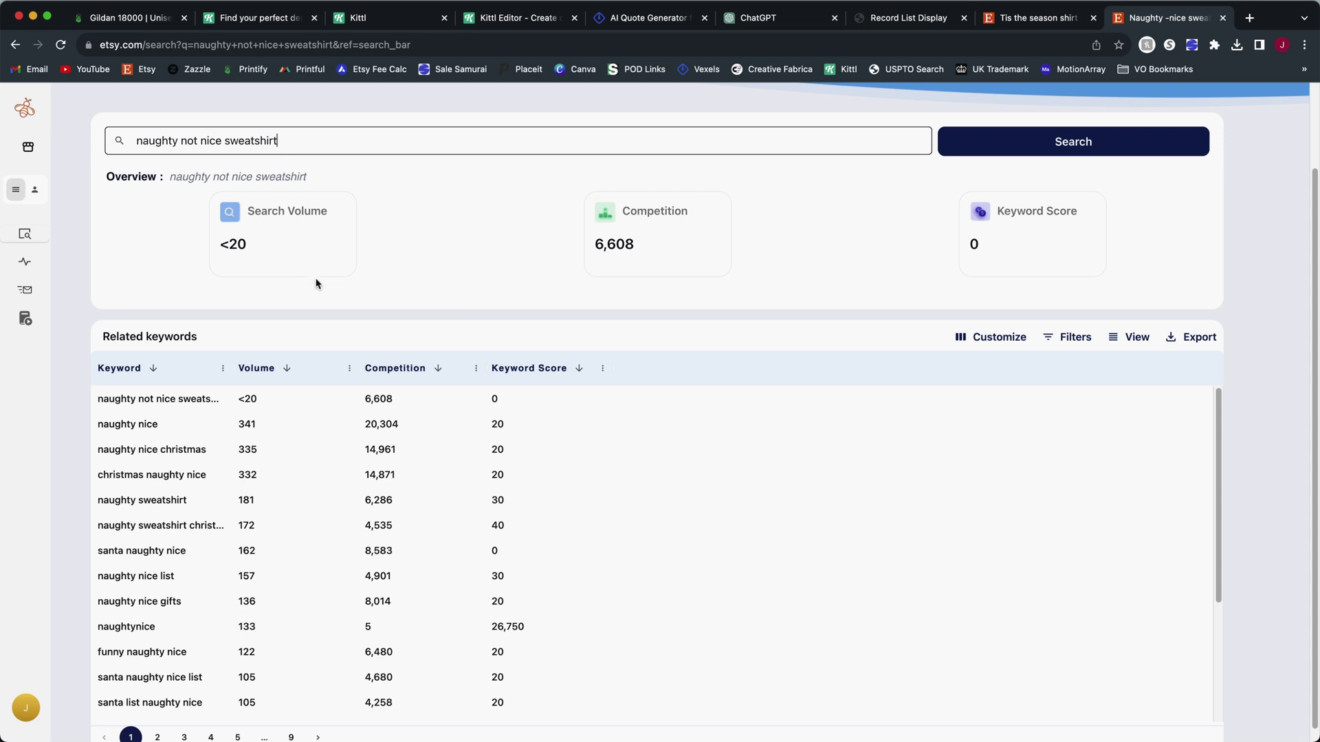
pyautogui.doubleClick(250, 252)
pyautogui.click(292, 298)
pyautogui.scroll(3, 292, 298)
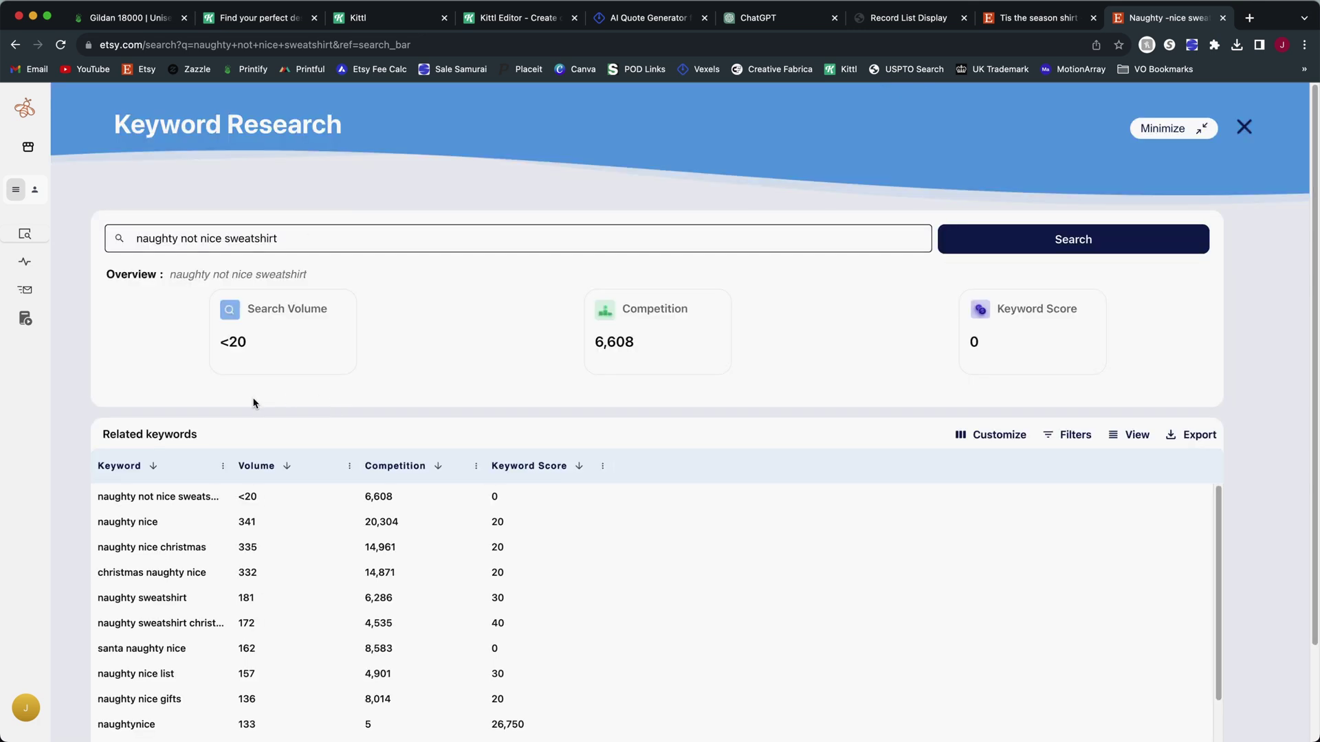
pyautogui.moveTo(261, 342); pyautogui.dragTo(215, 341)
pyautogui.click(431, 404)
pyautogui.scroll(-3, 296, 405)
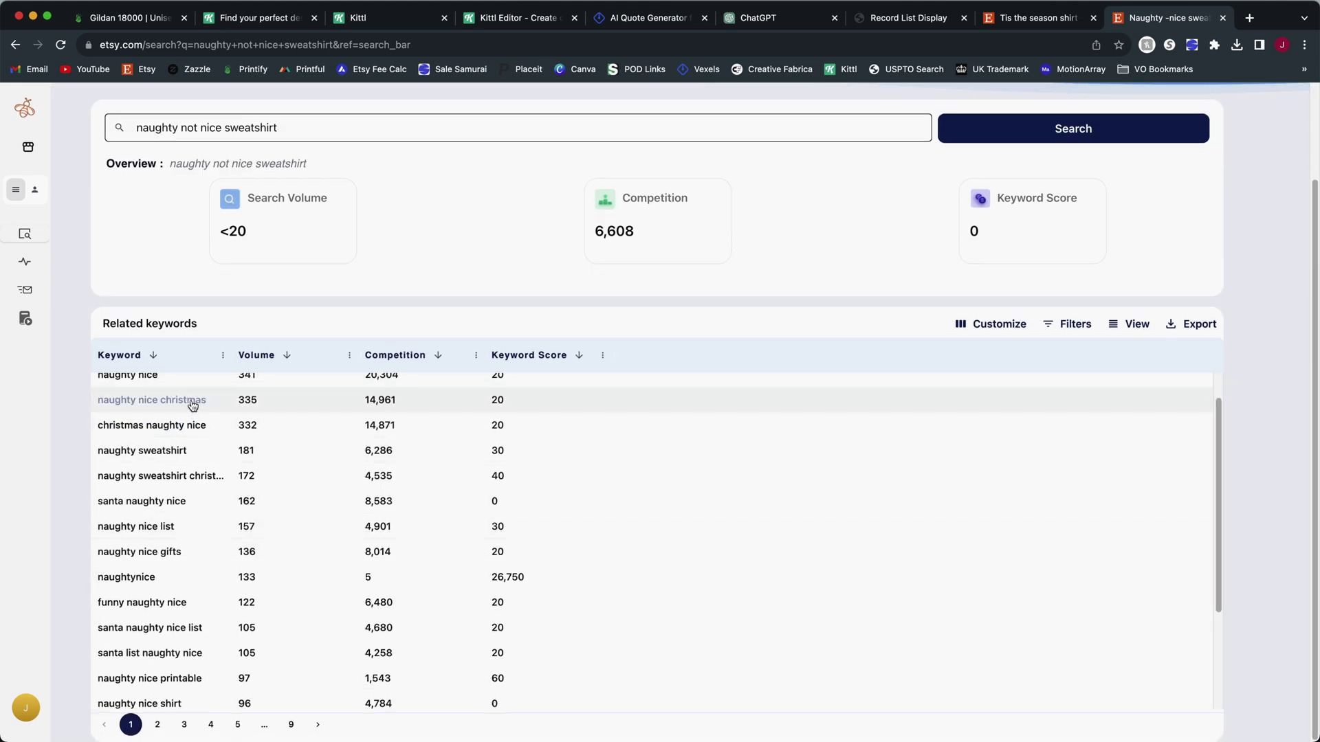
pyautogui.scroll(-1, 227, 522)
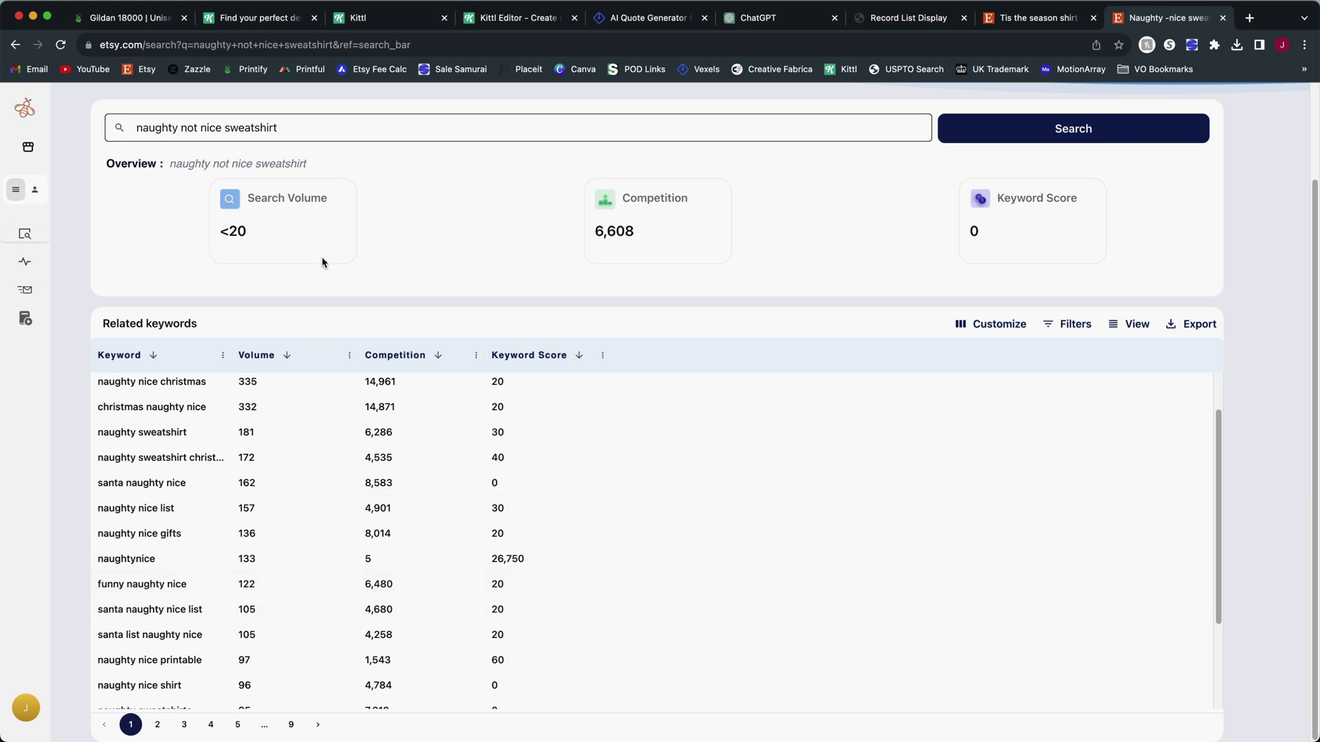
pyautogui.scroll(3, 288, 570)
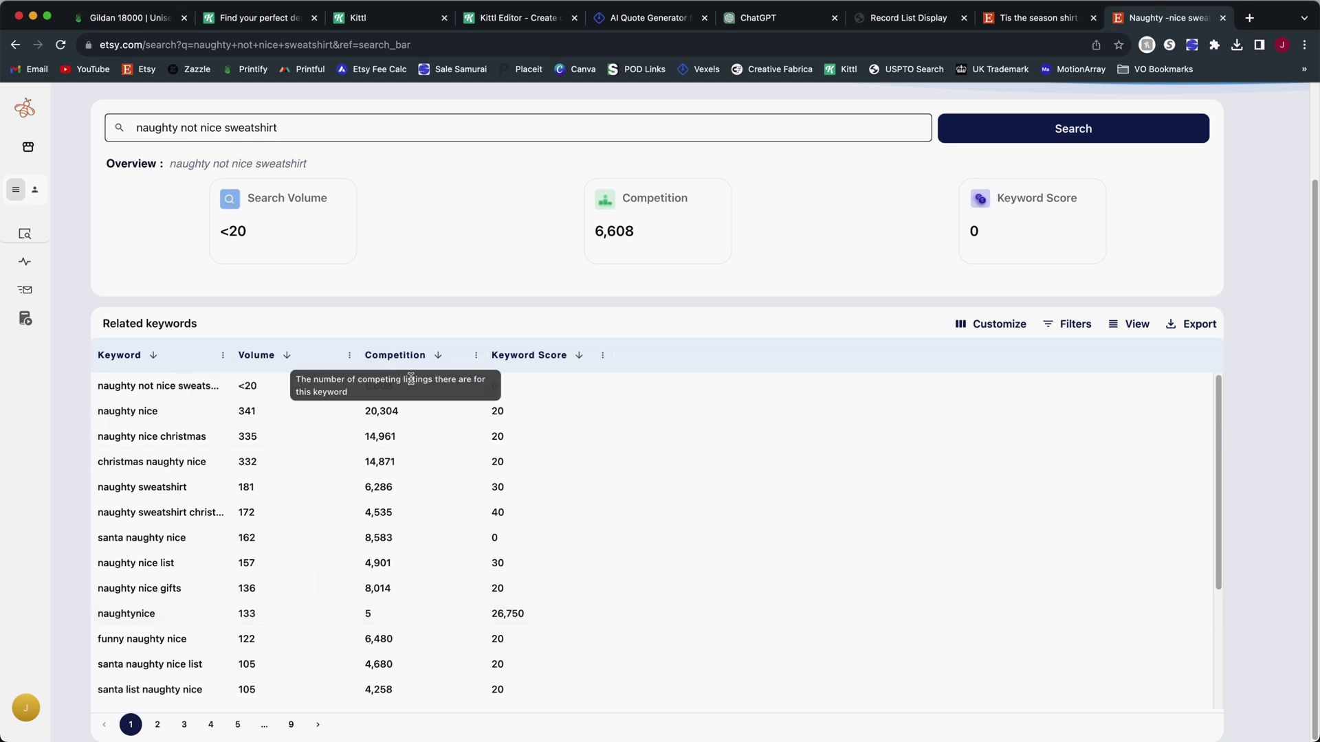
# Filter related keywords to competition max 10000, sorted by volume highest first.
pyautogui.click(1065, 327)
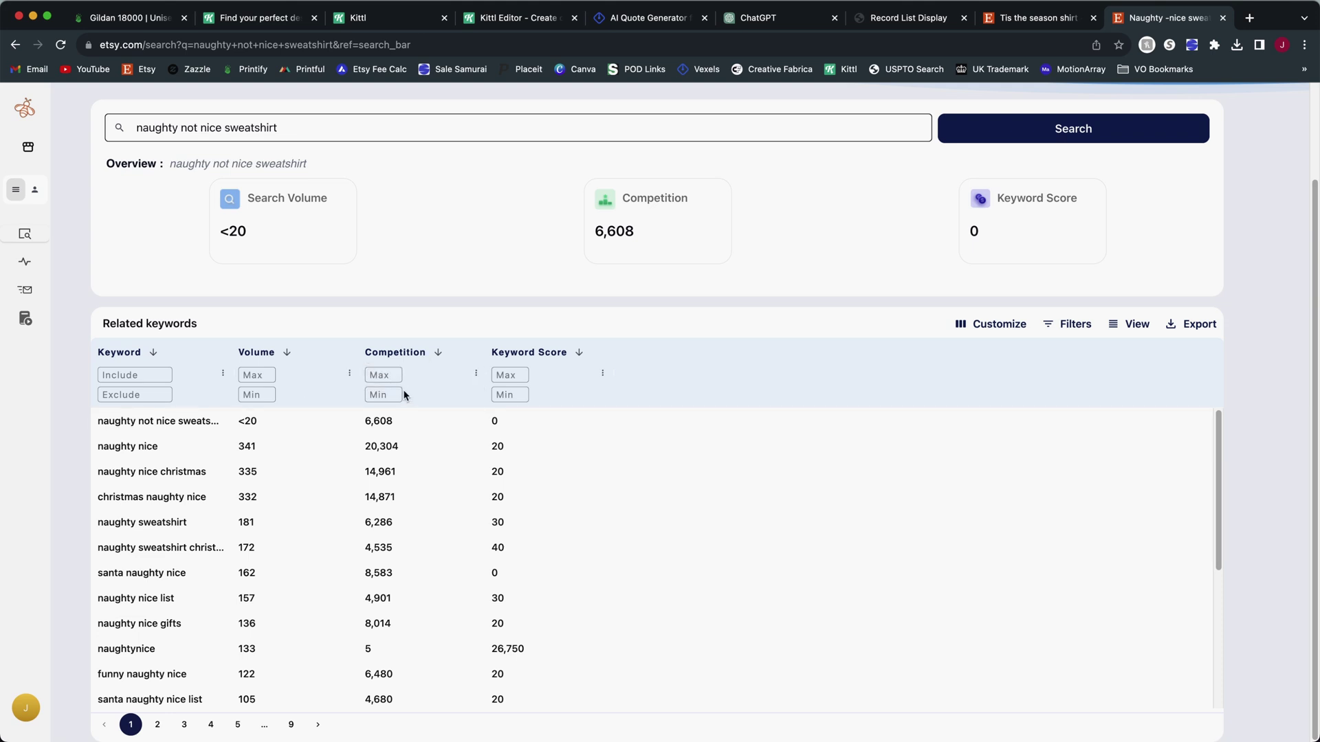
pyautogui.write('10000')
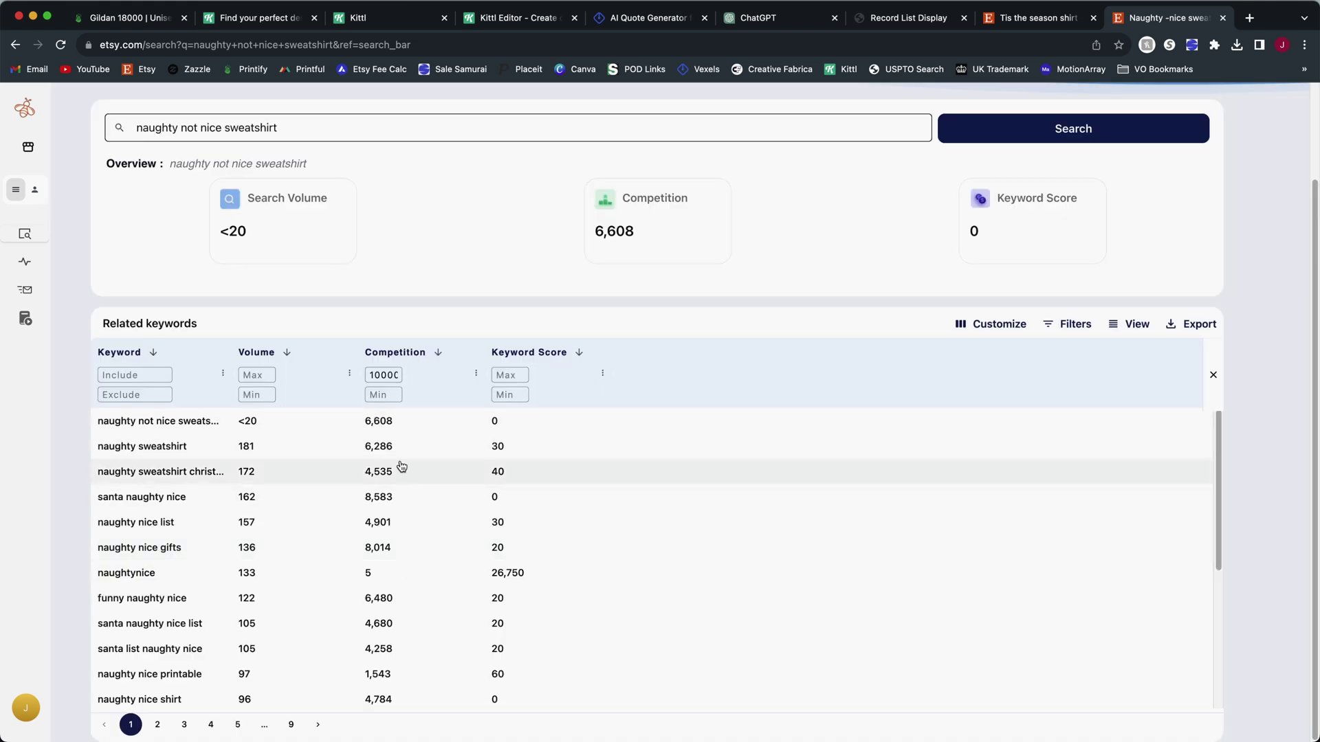
pyautogui.click(284, 353)
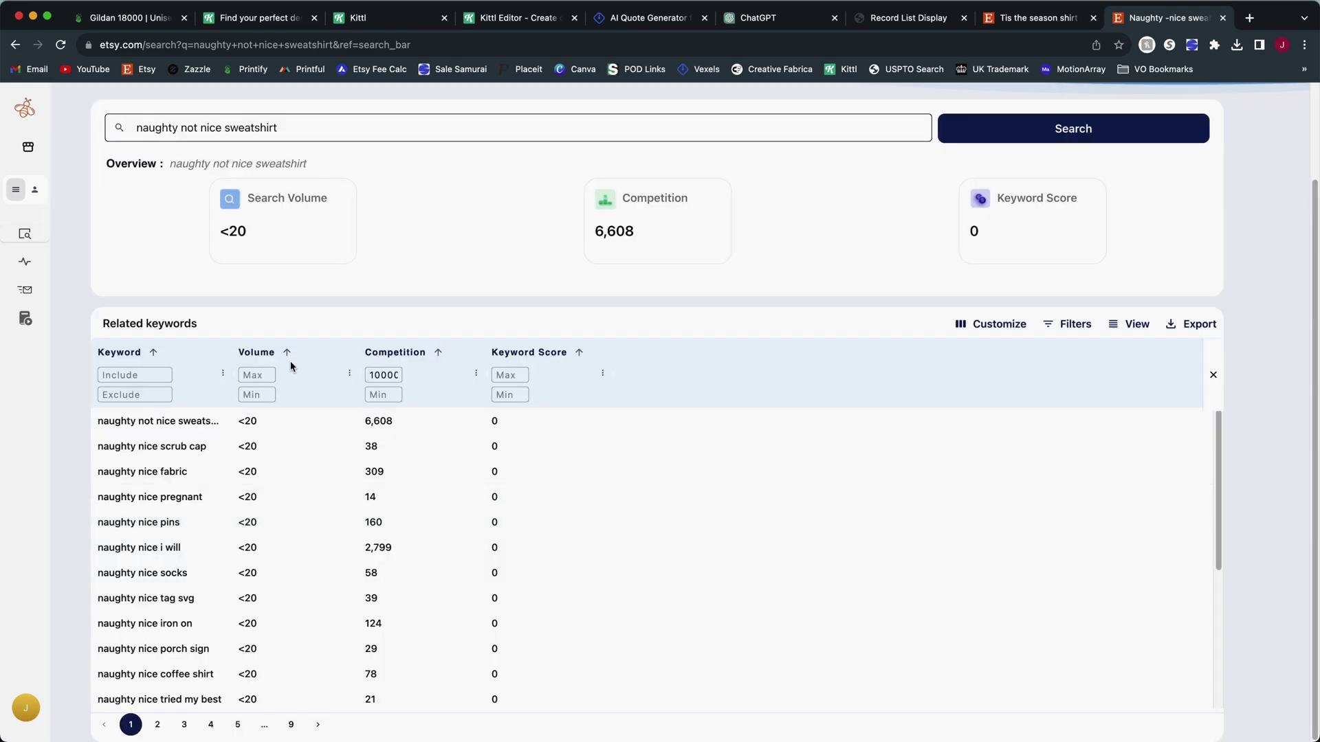
pyautogui.click(286, 354)
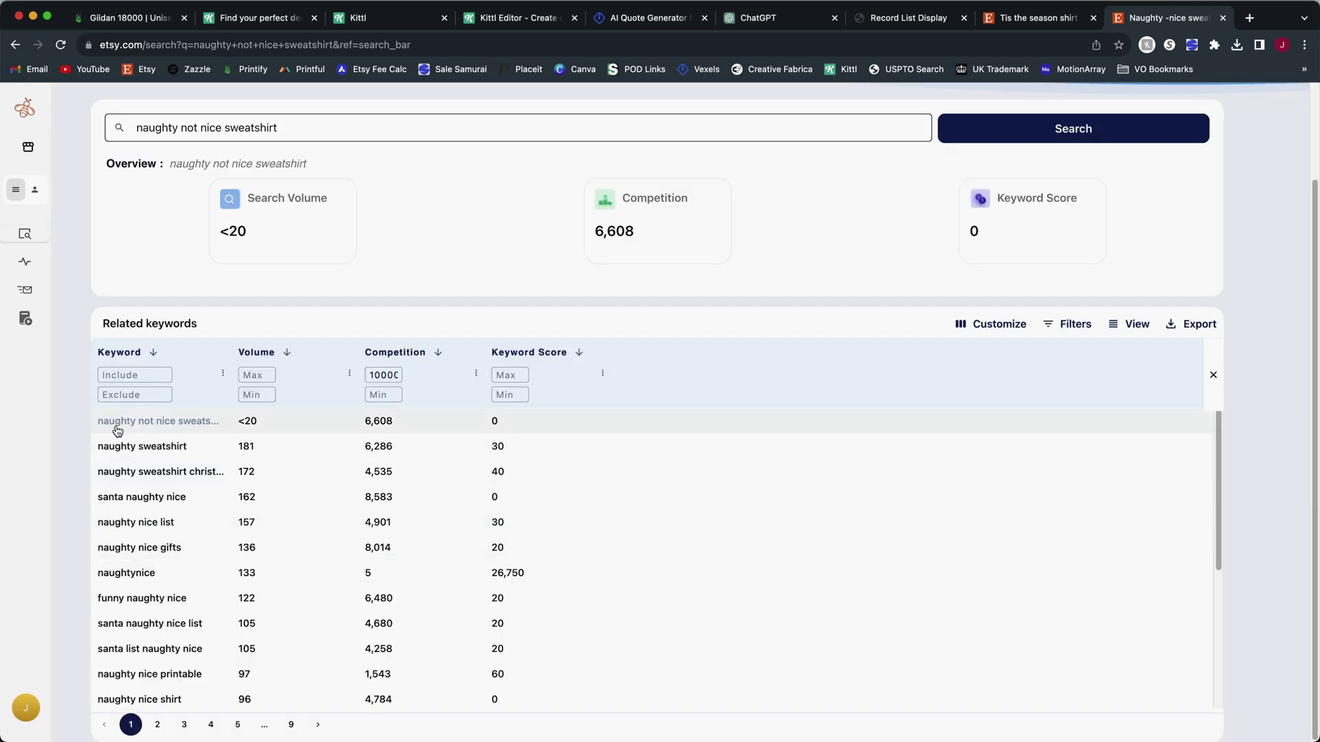
# Review the filtered related keywords, then close Keyword Research.
pyautogui.scroll(-1, 280, 544)
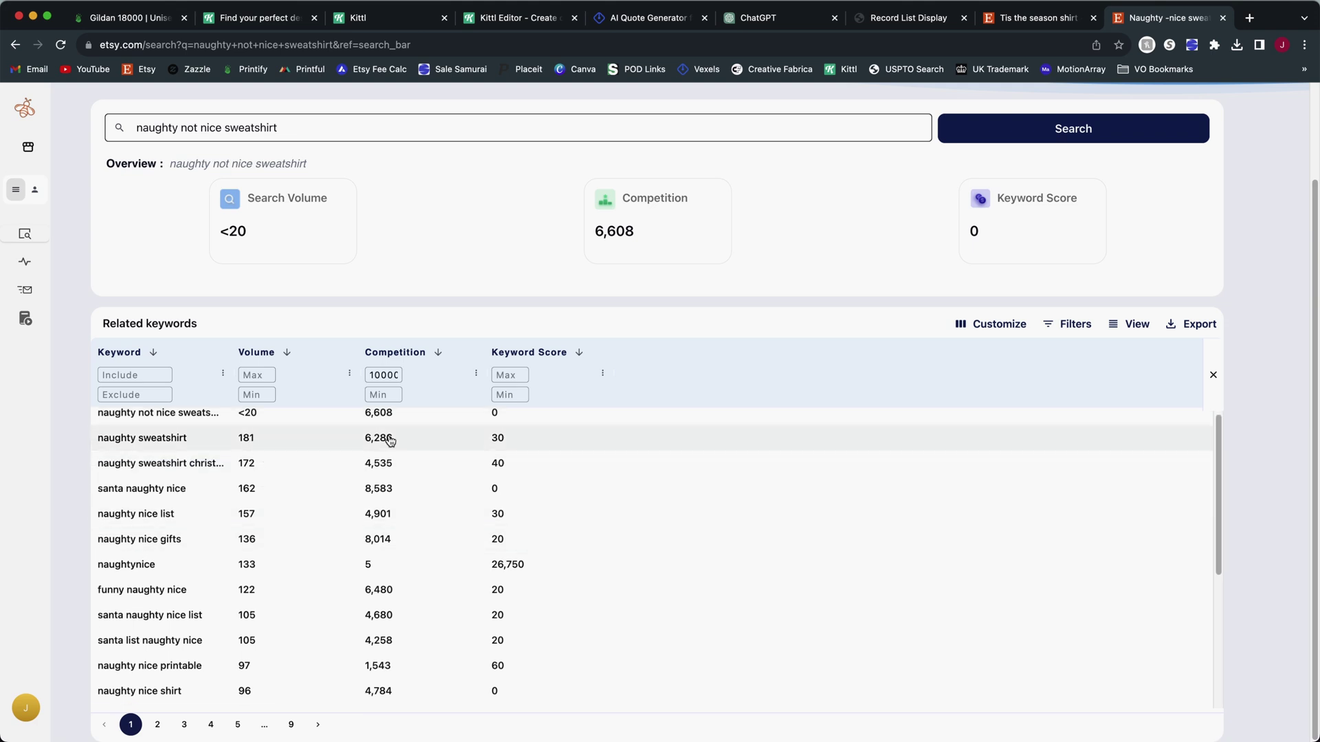
pyautogui.scroll(-1, 392, 543)
pyautogui.scroll(2, 392, 542)
pyautogui.scroll(1, 383, 492)
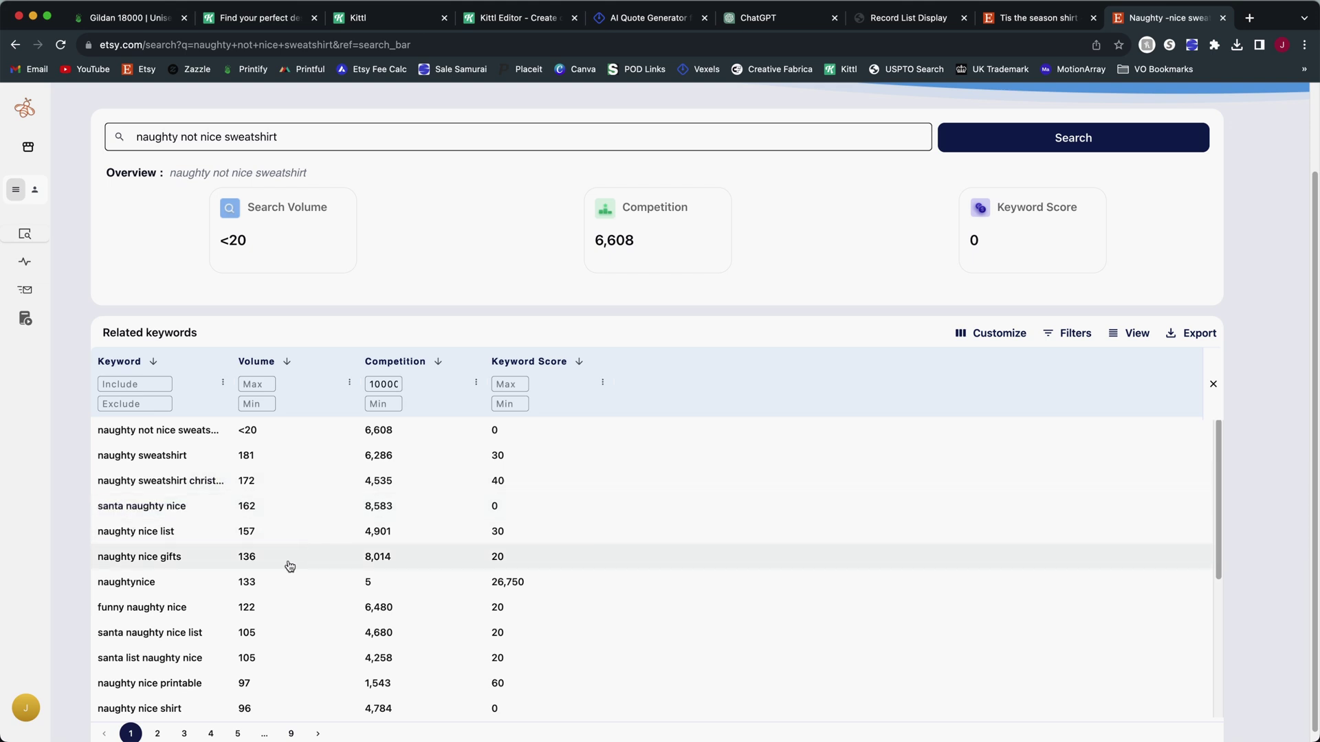
pyautogui.scroll(-2, 206, 588)
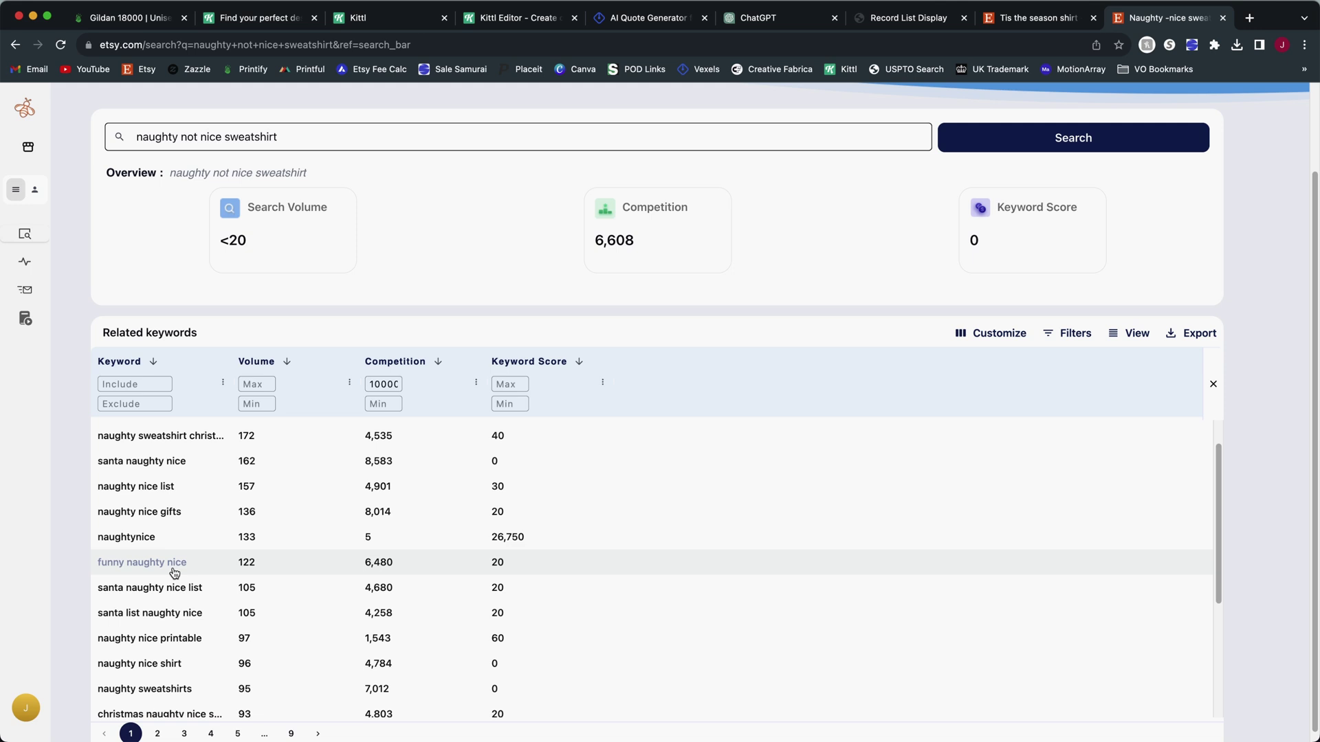
pyautogui.scroll(-1, 75, 571)
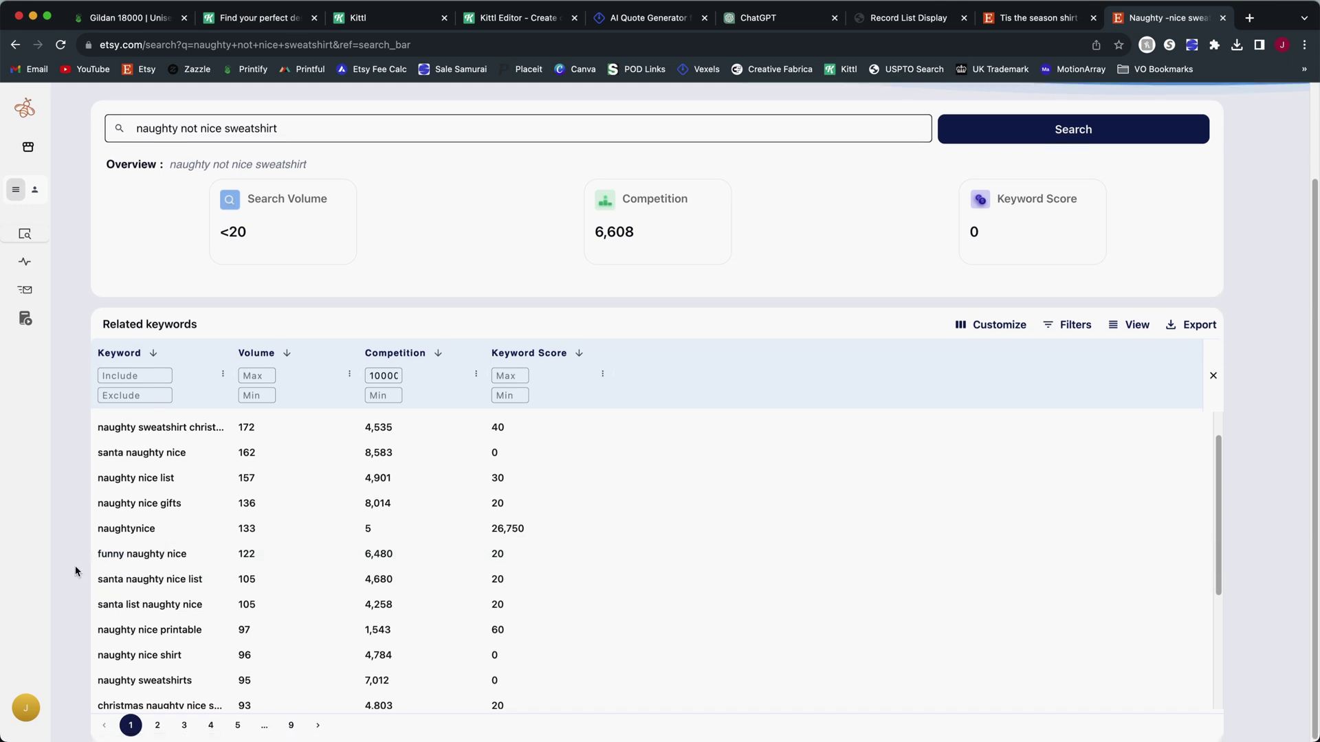
pyautogui.scroll(4, 634, 407)
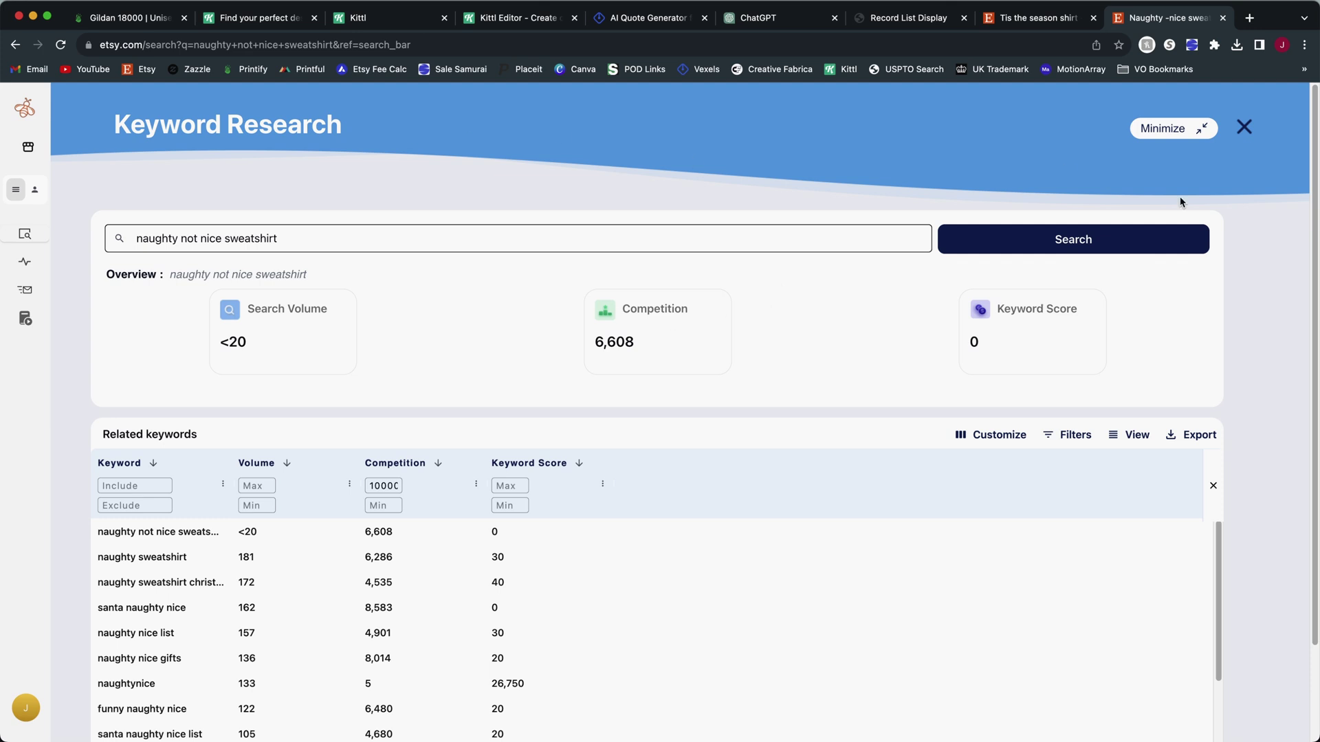
pyautogui.click(1244, 128)
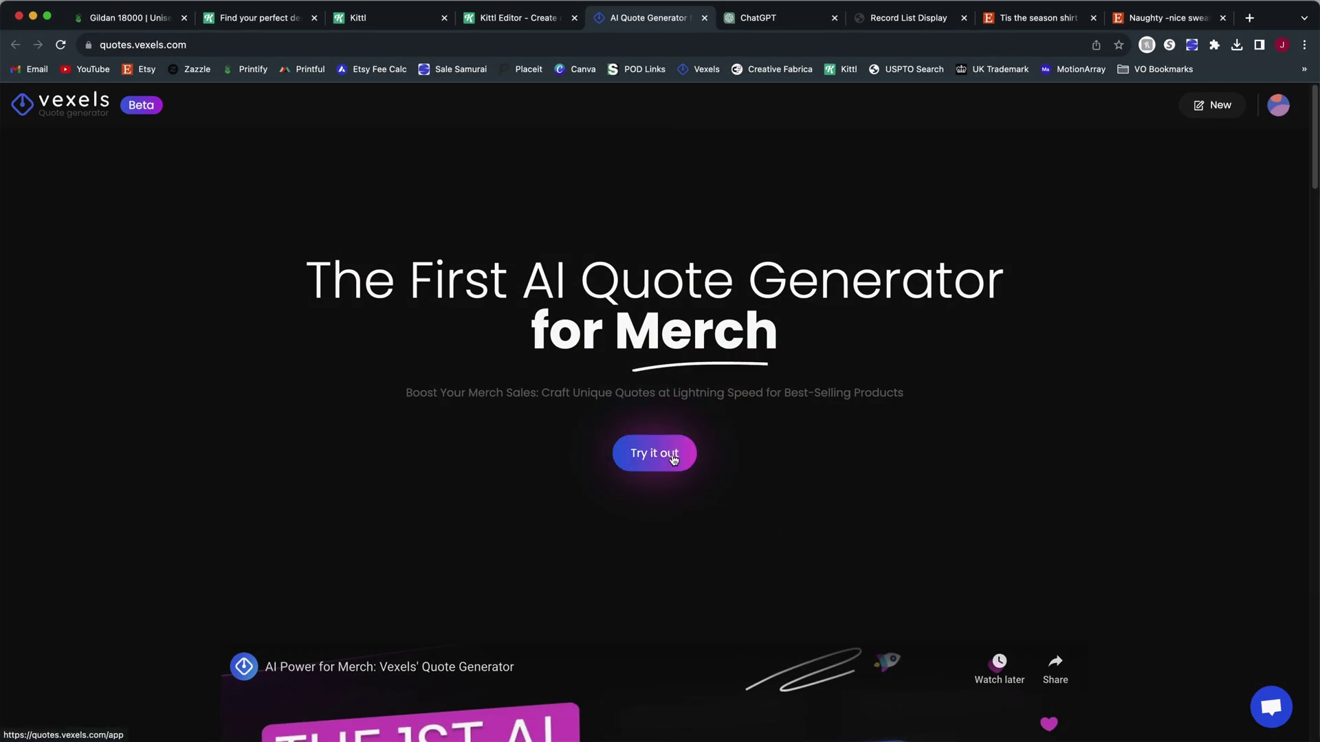
# Start the Vexels AI Quote Generator with christmas as the quote topic.
pyautogui.click(648, 453)
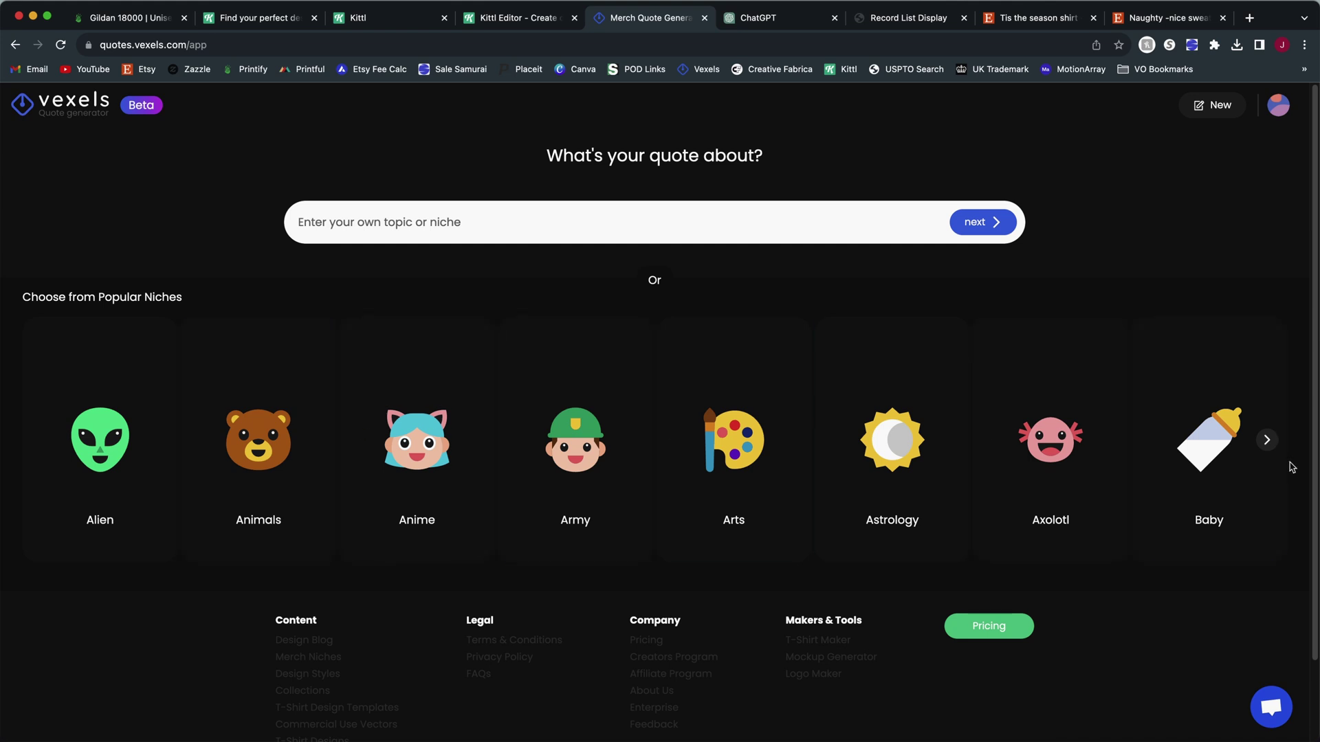
pyautogui.click(1271, 448)
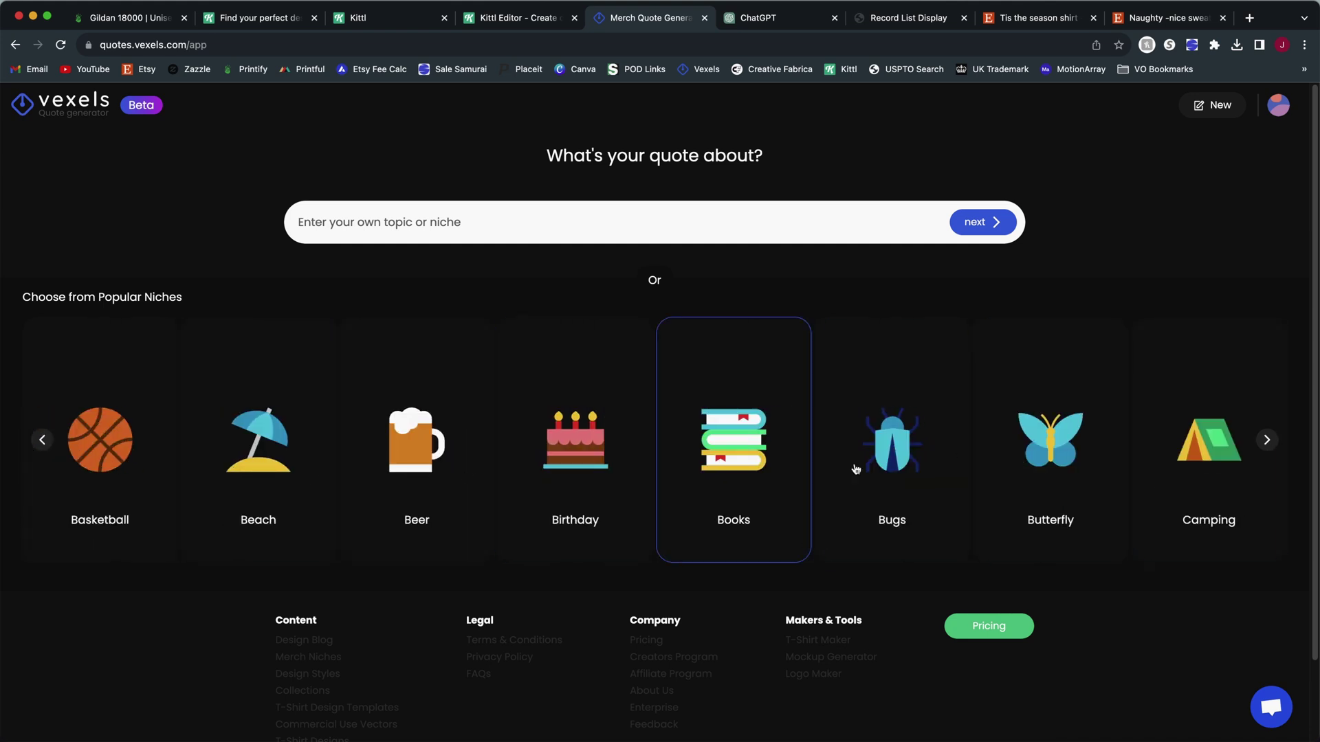
pyautogui.click(475, 224)
pyautogui.write('christmas')
pyautogui.click(975, 227)
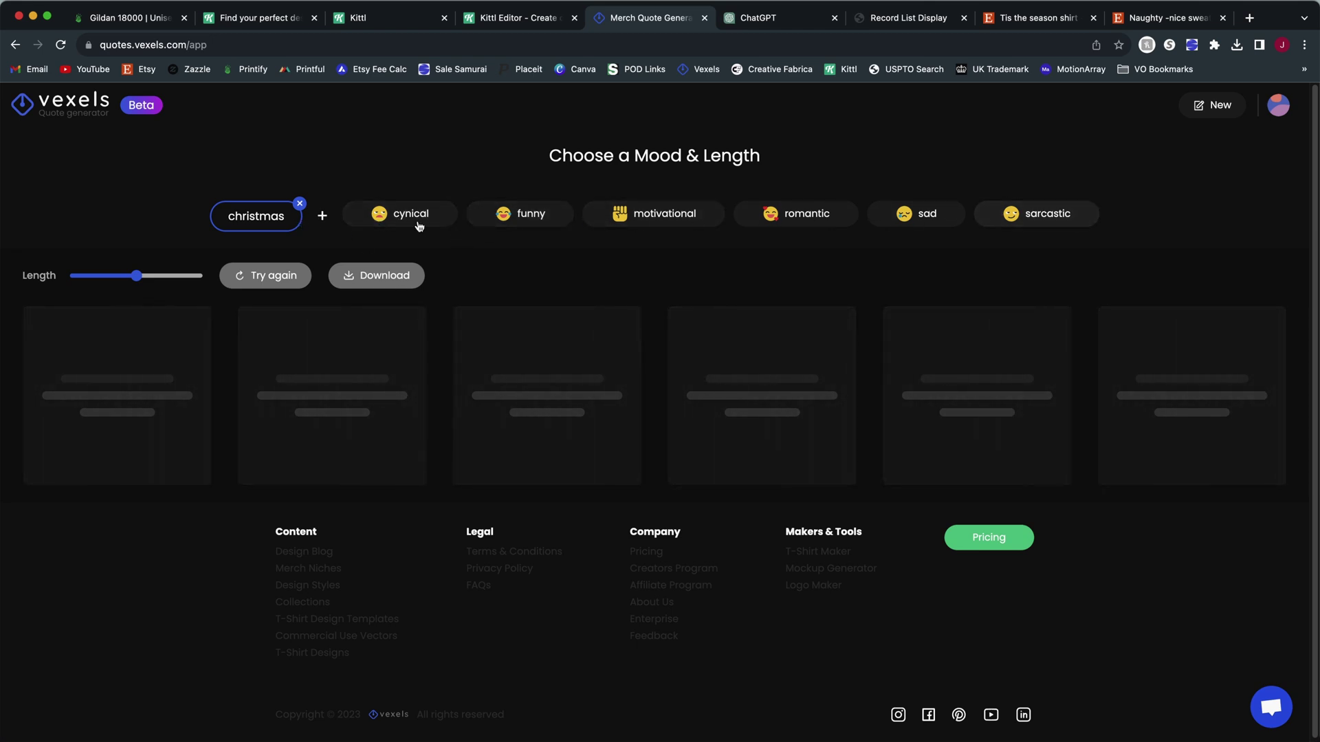
# Generate funny Christmas quotes such as 'Sleighin' it since (year)'.
pyautogui.click(559, 219)
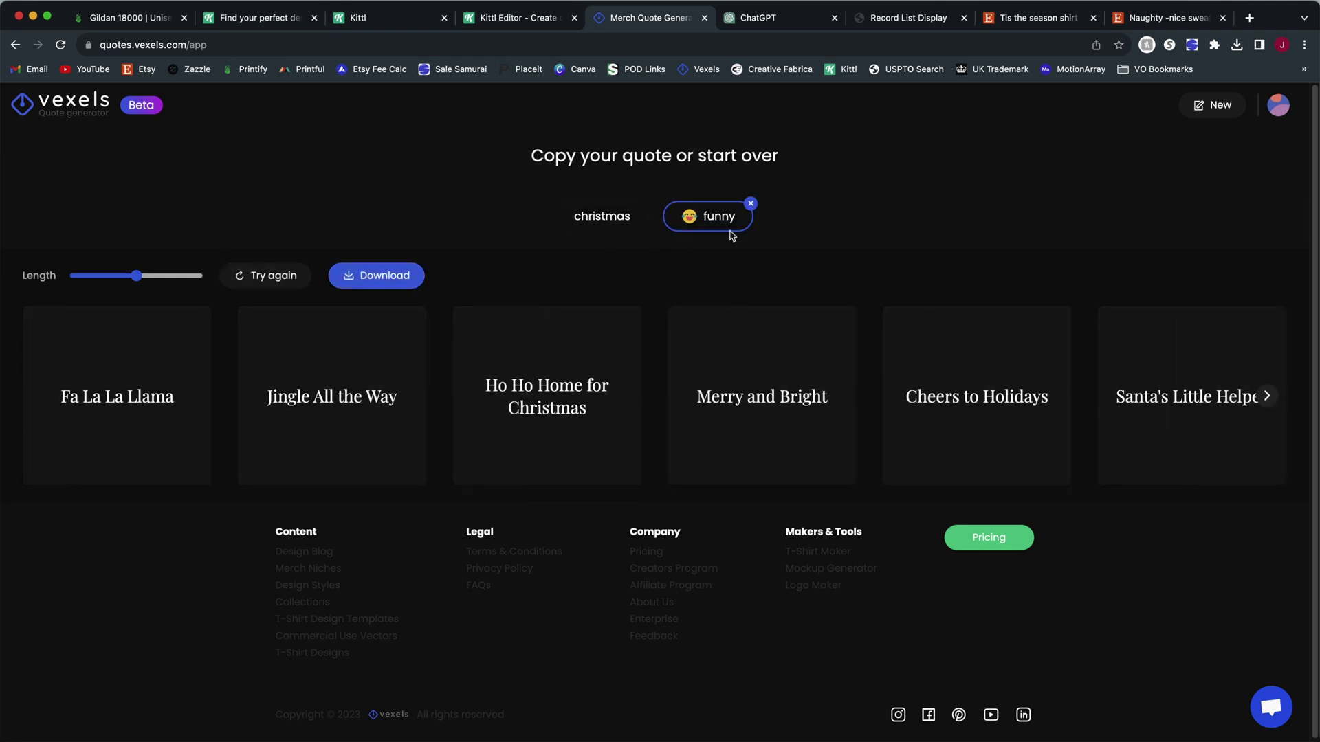
pyautogui.click(274, 282)
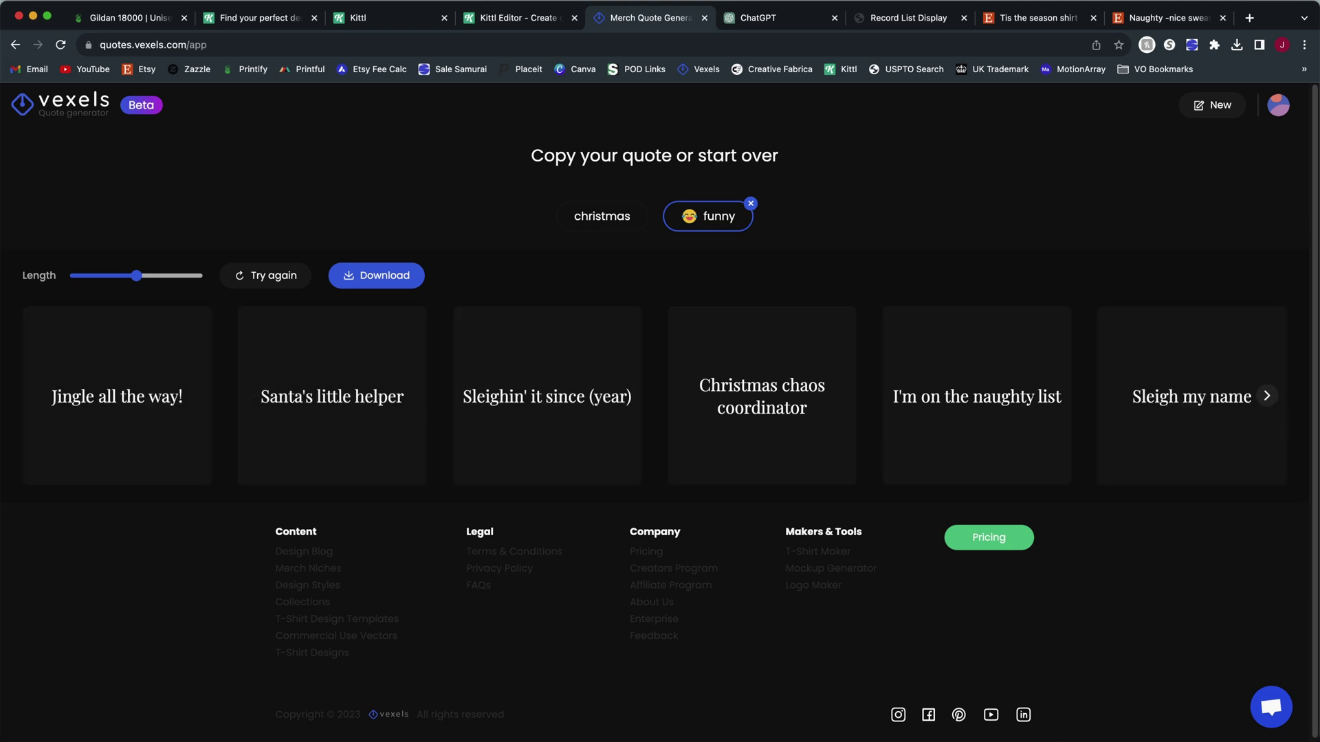
pyautogui.moveTo(247, 421)
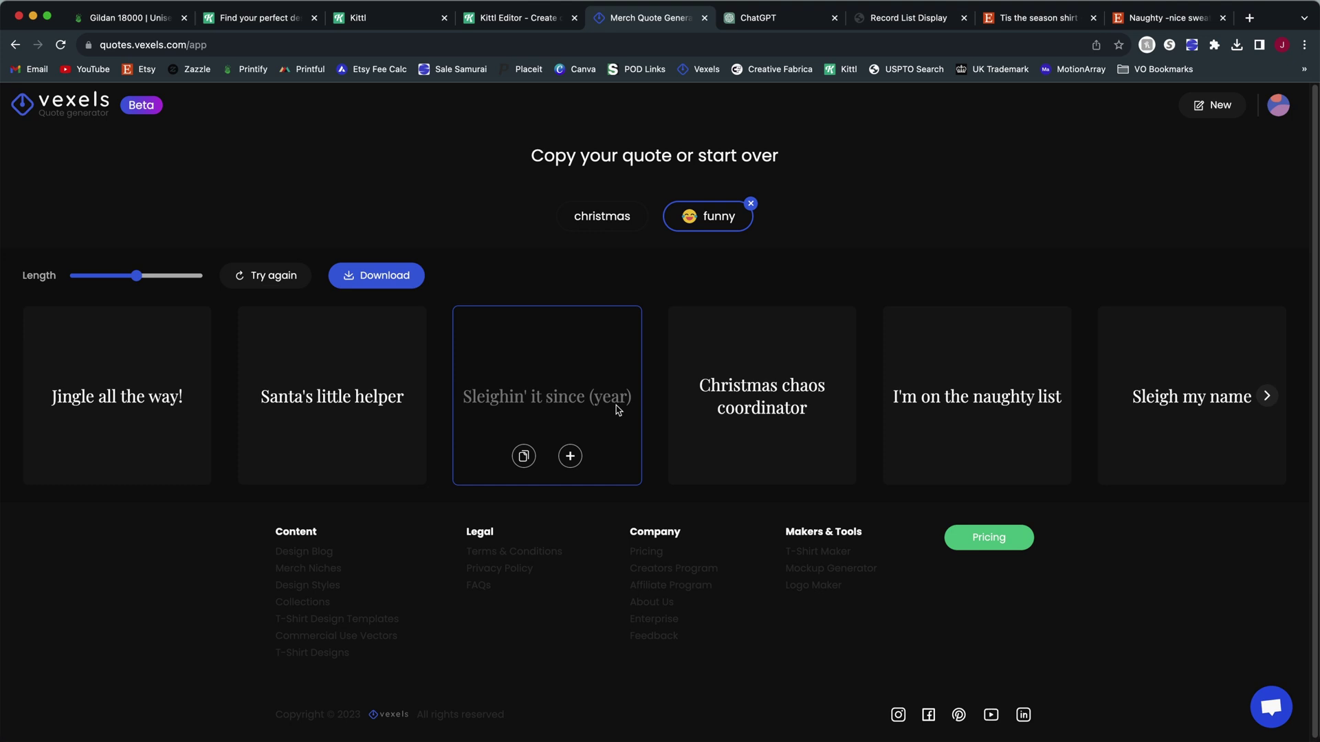
pyautogui.click(909, 19)
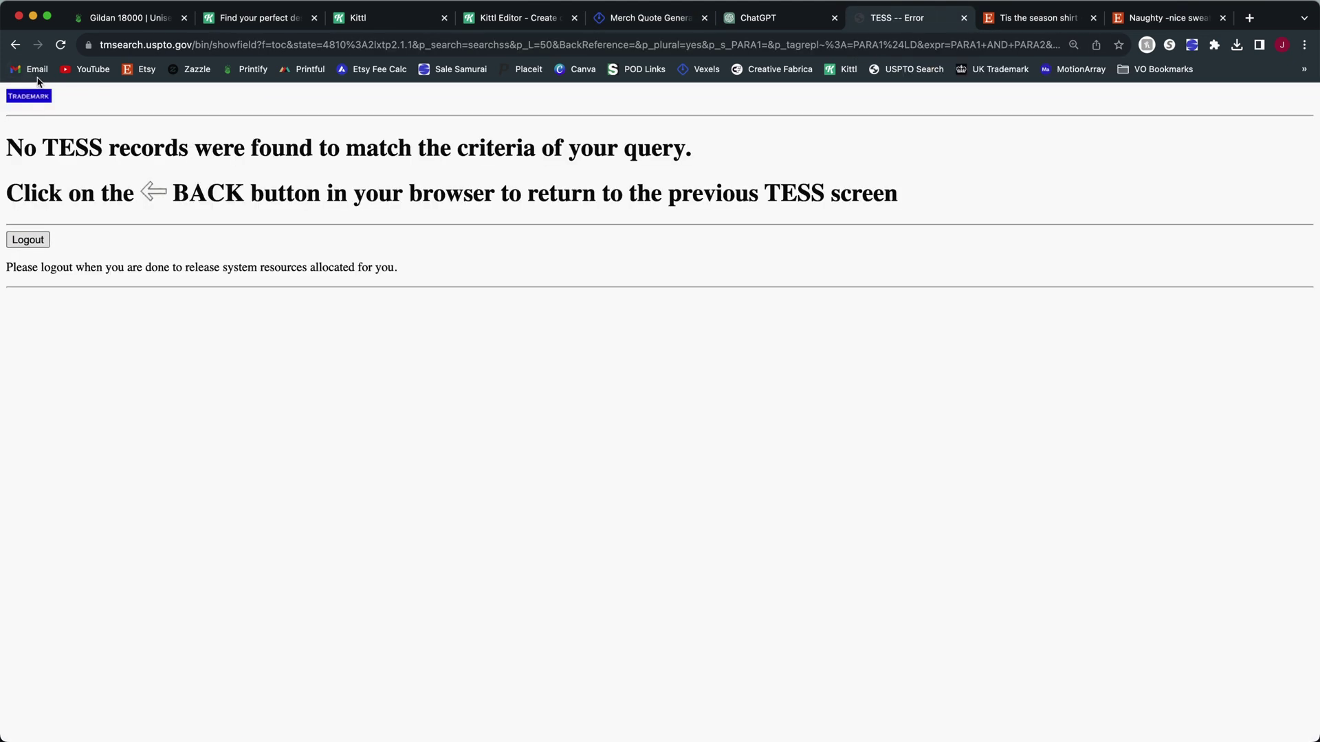
# Search TESS trademarks for 'sleighin it since', which returns no records.
pyautogui.click(15, 45)
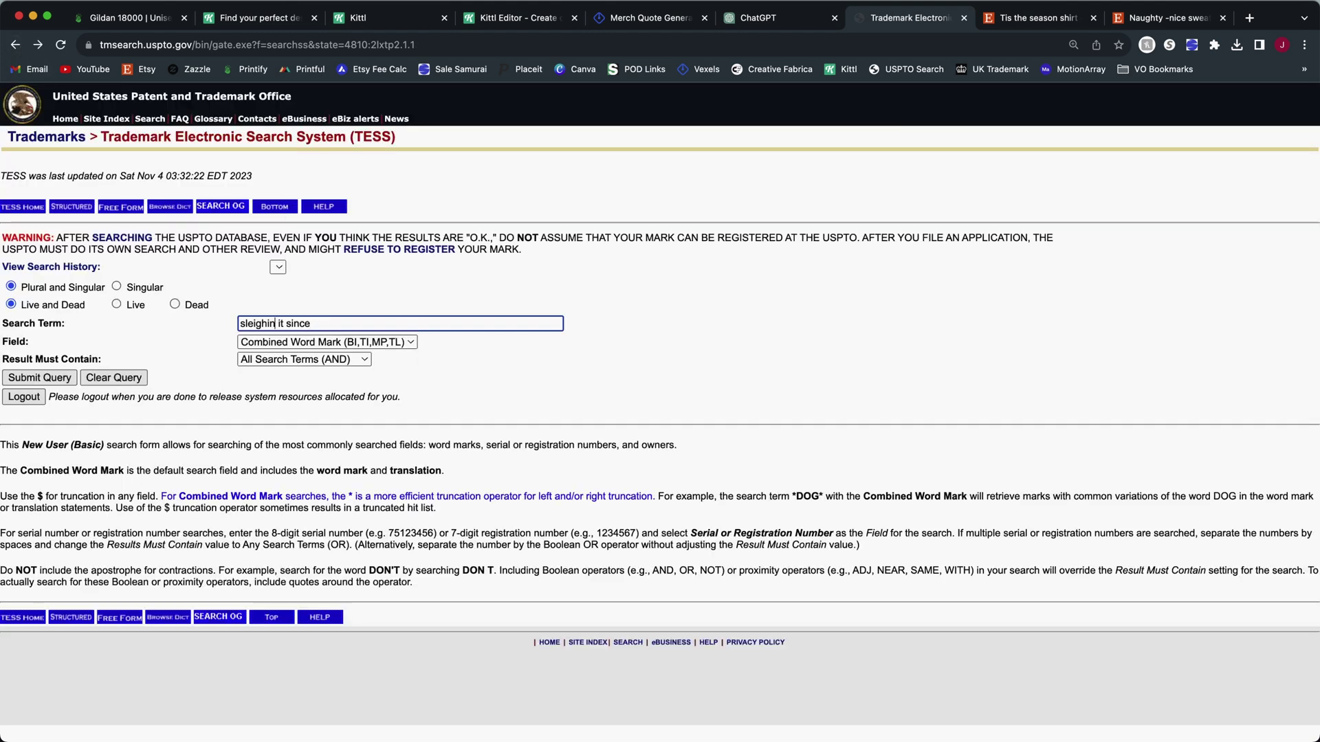
pyautogui.click(39, 377)
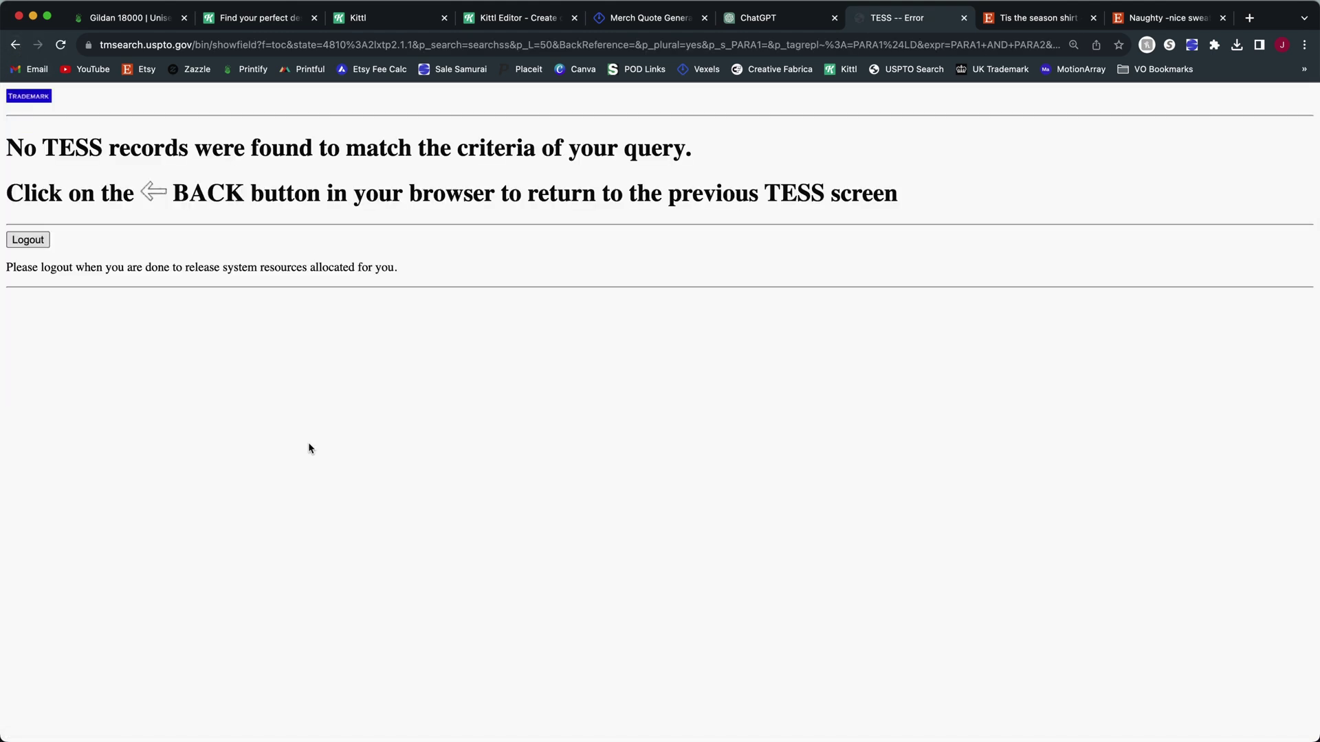
pyautogui.click(15, 45)
pyautogui.tripleClick(292, 326)
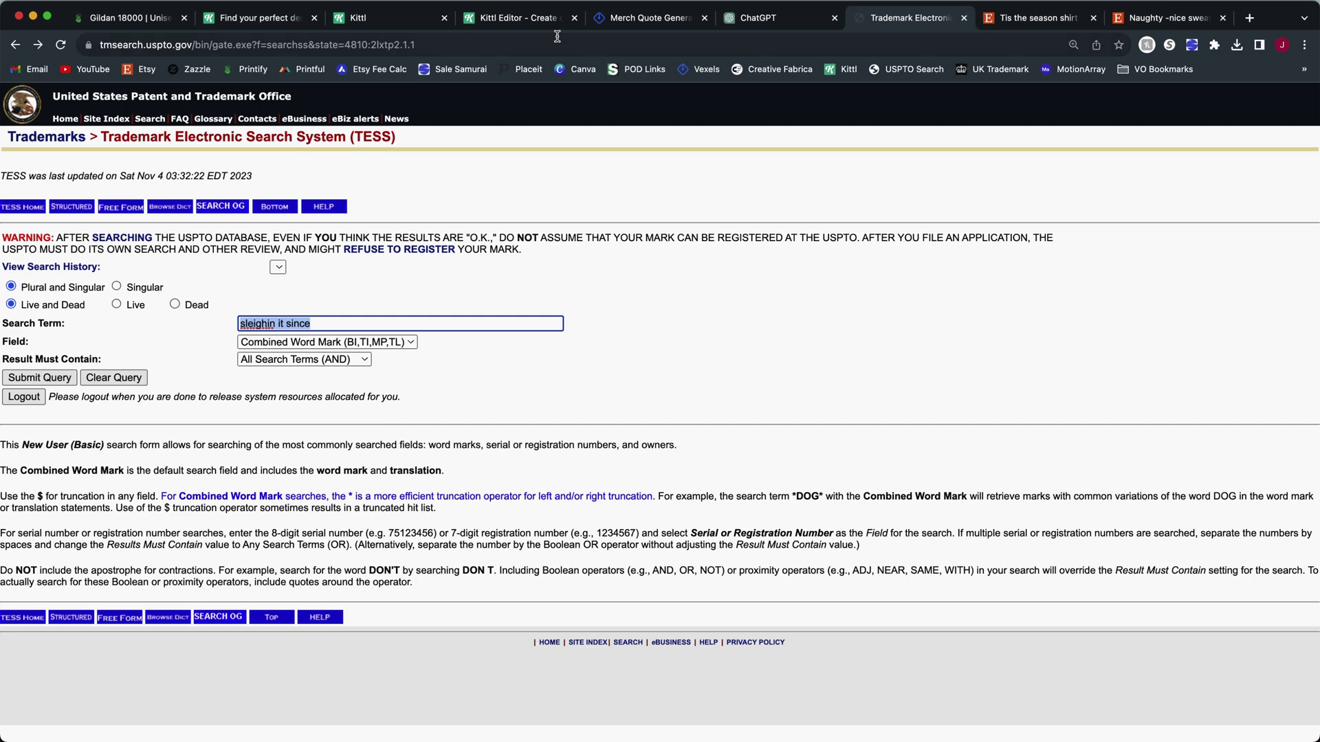
pyautogui.press('super+5')
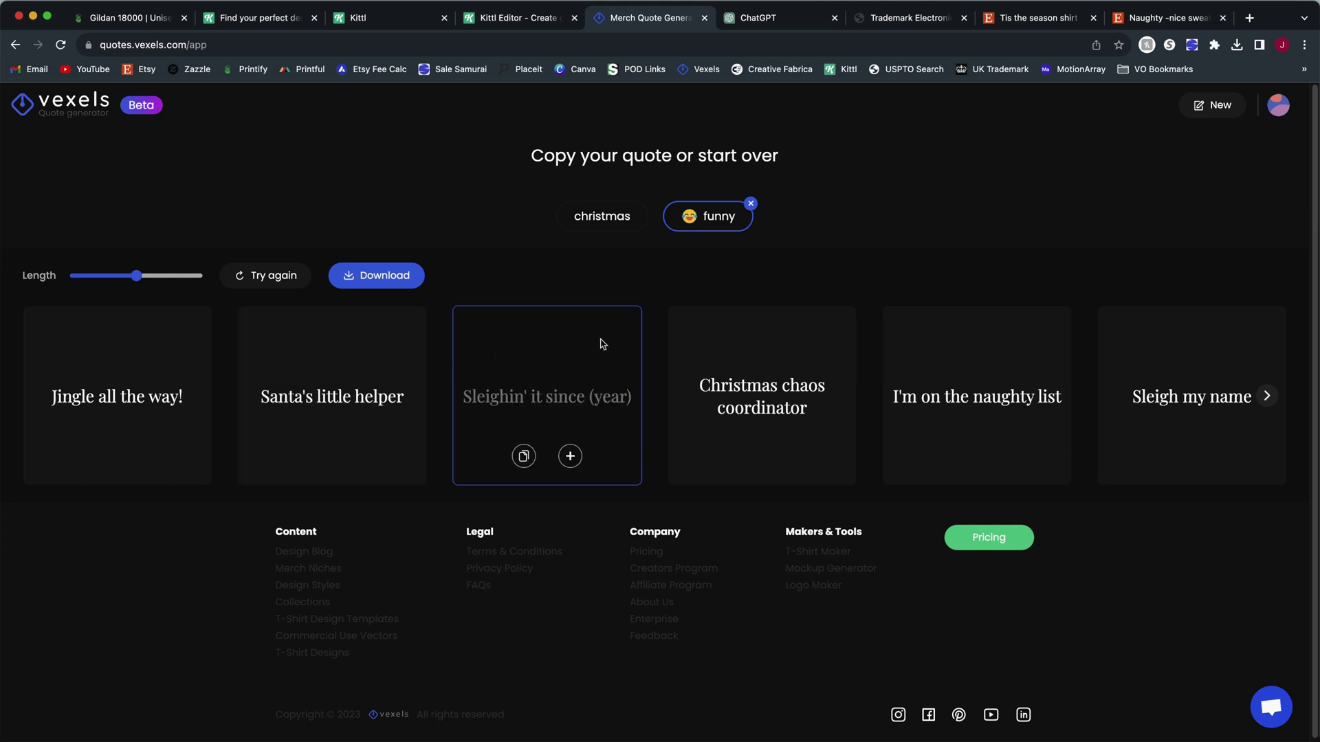
# Search Etsy for 'sleighin it since' and browse the 1,075 existing shirt results.
pyautogui.click(1160, 27)
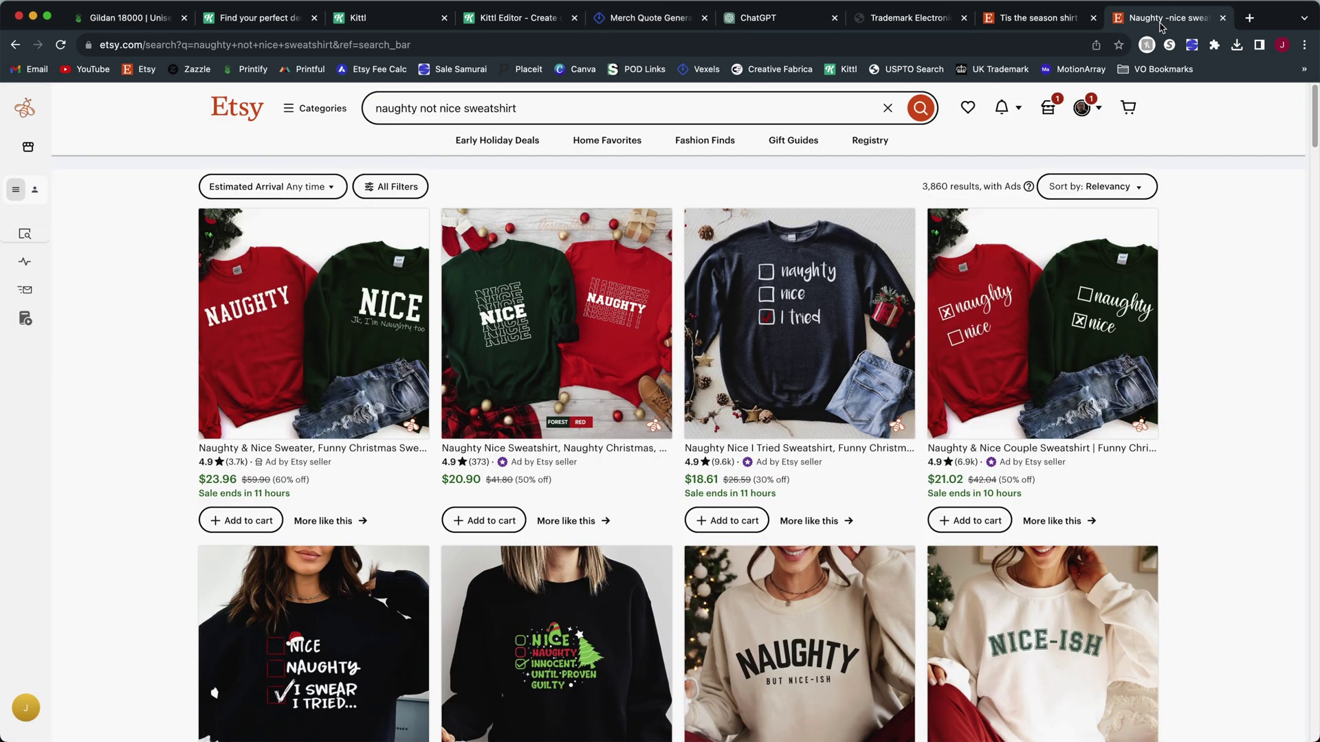
pyautogui.tripleClick(674, 103)
pyautogui.write('sleighin it since')
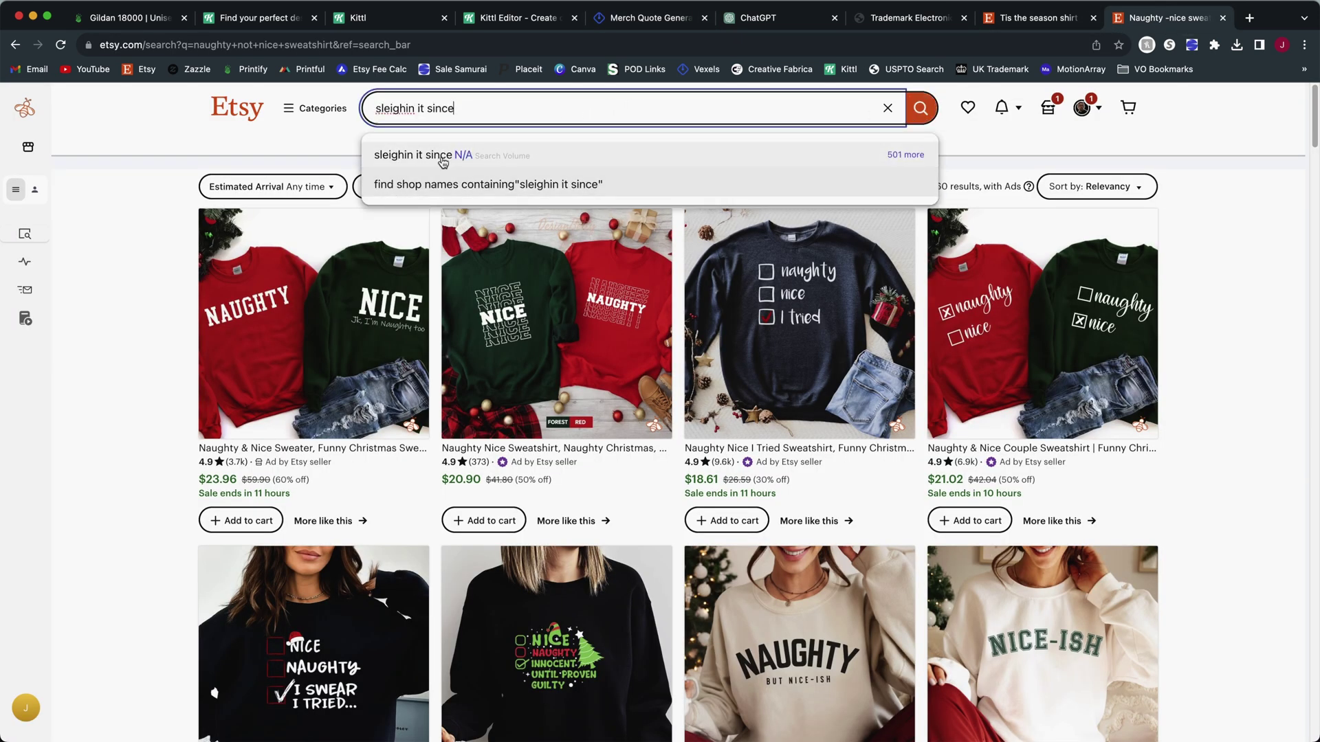
pyautogui.press('Return')
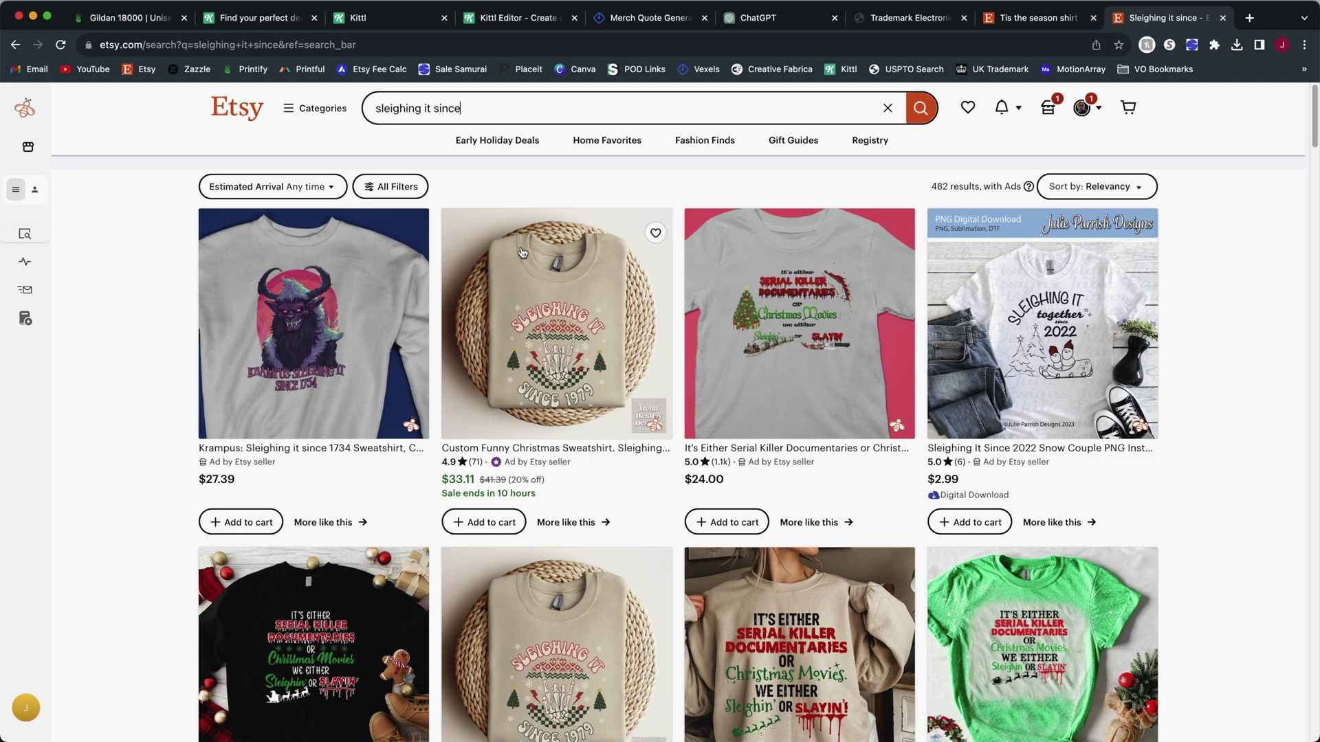
pyautogui.scroll(-6, 445, 408)
pyautogui.scroll(-1, 446, 408)
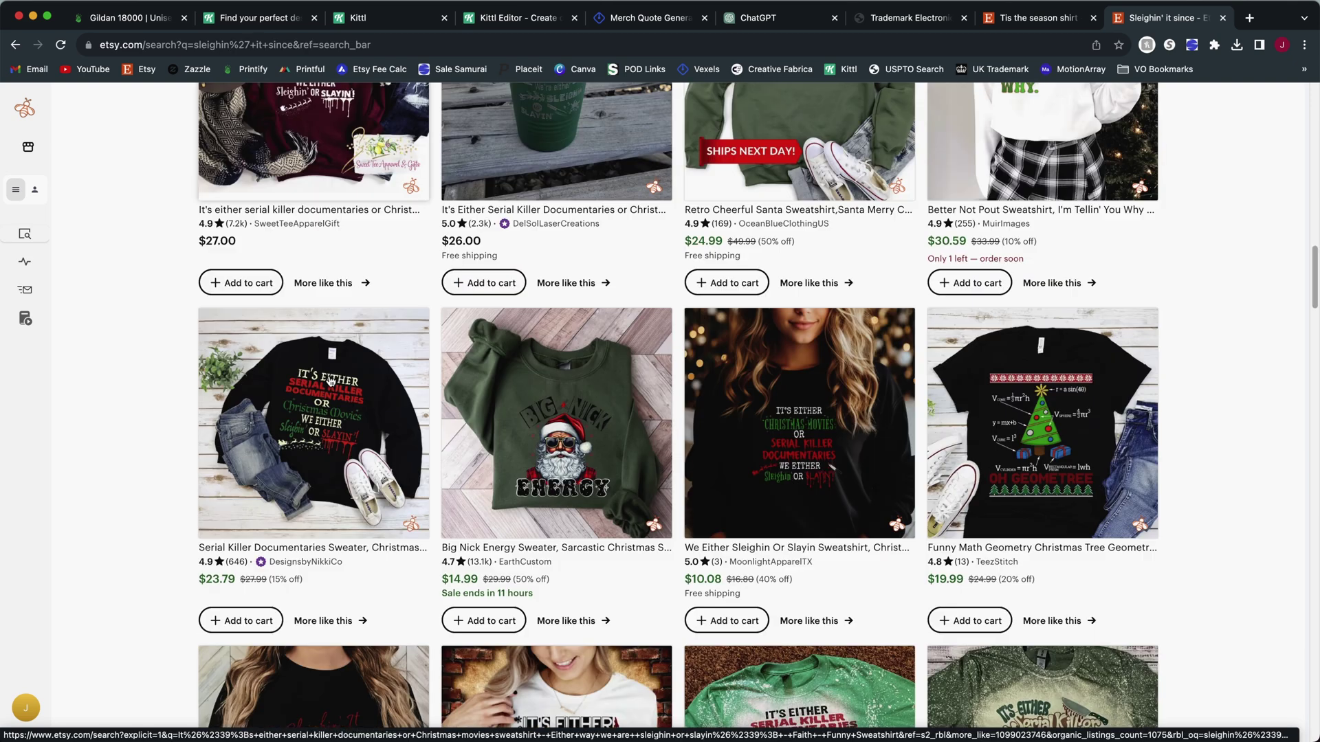
pyautogui.scroll(-4, 903, 492)
pyautogui.scroll(10, 904, 492)
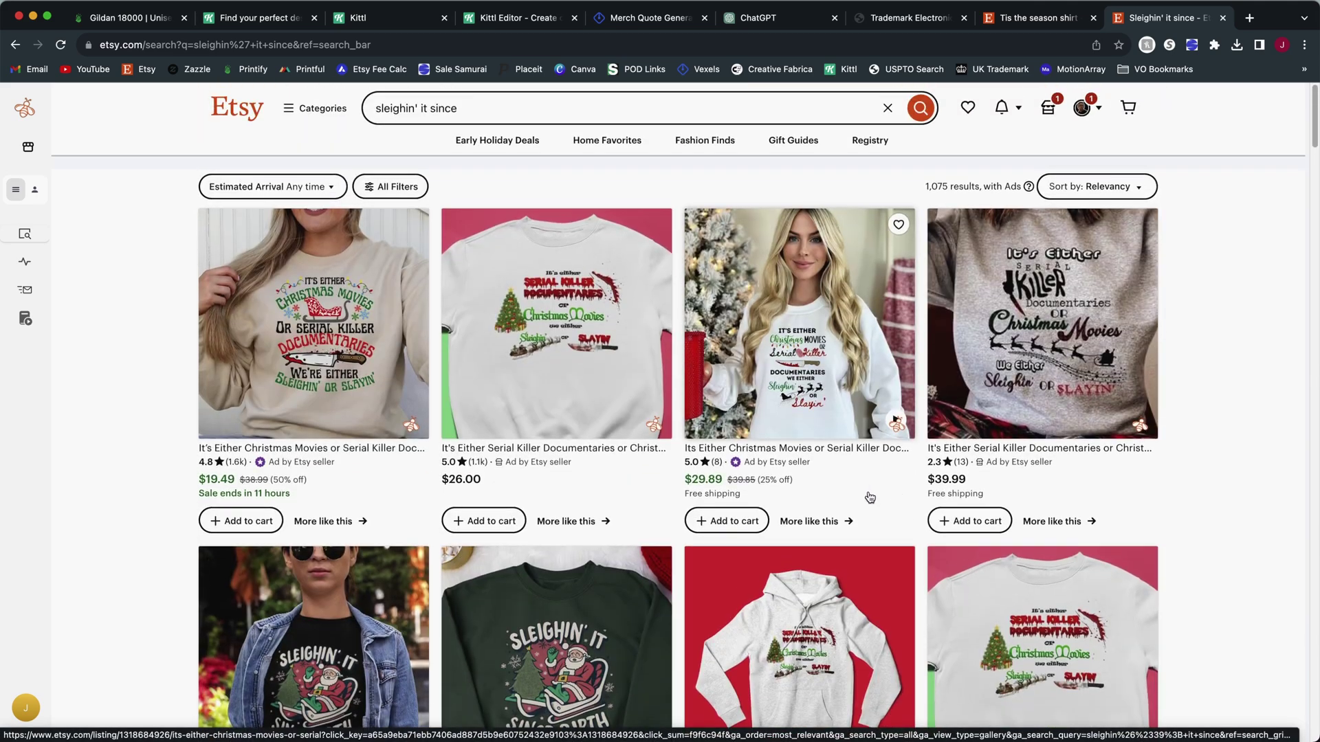
# Run EverBee keyword research on the pasted 'sleighin' it since' phrase and review the results.
pyautogui.moveTo(96, 237)
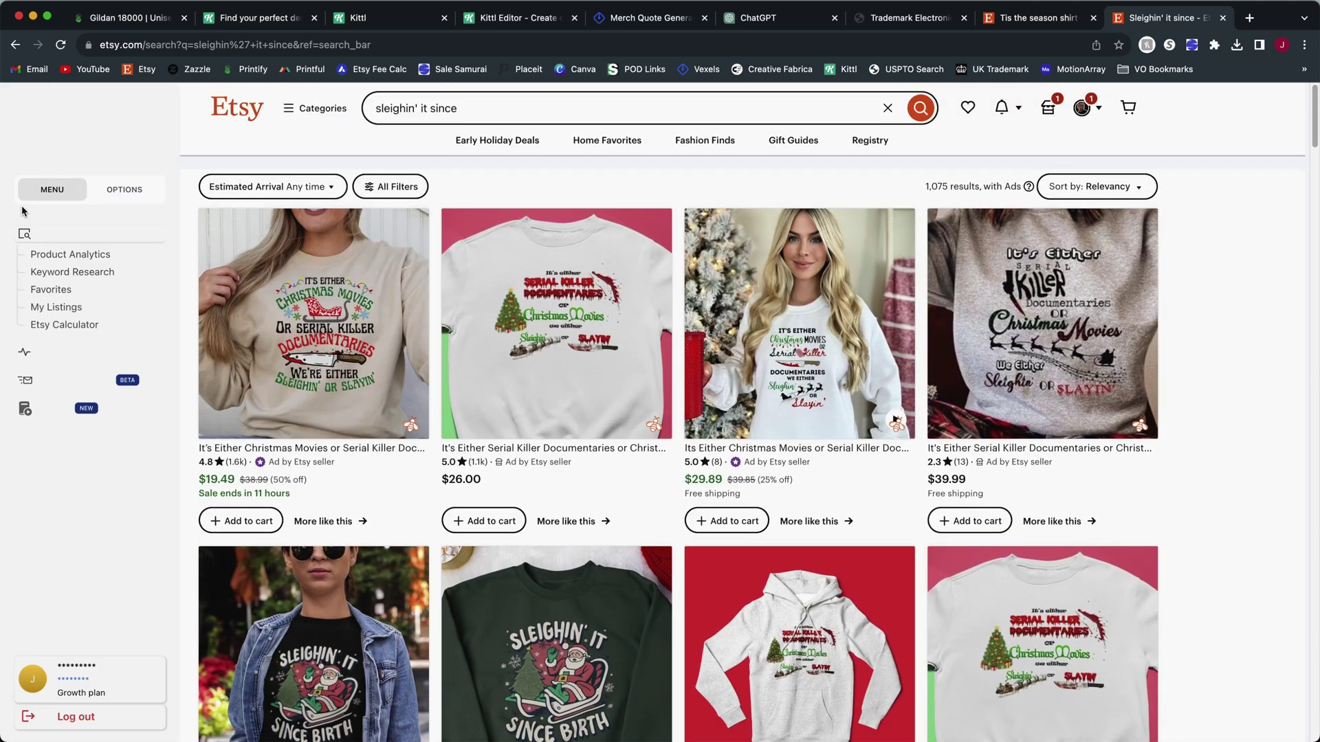
pyautogui.click(92, 273)
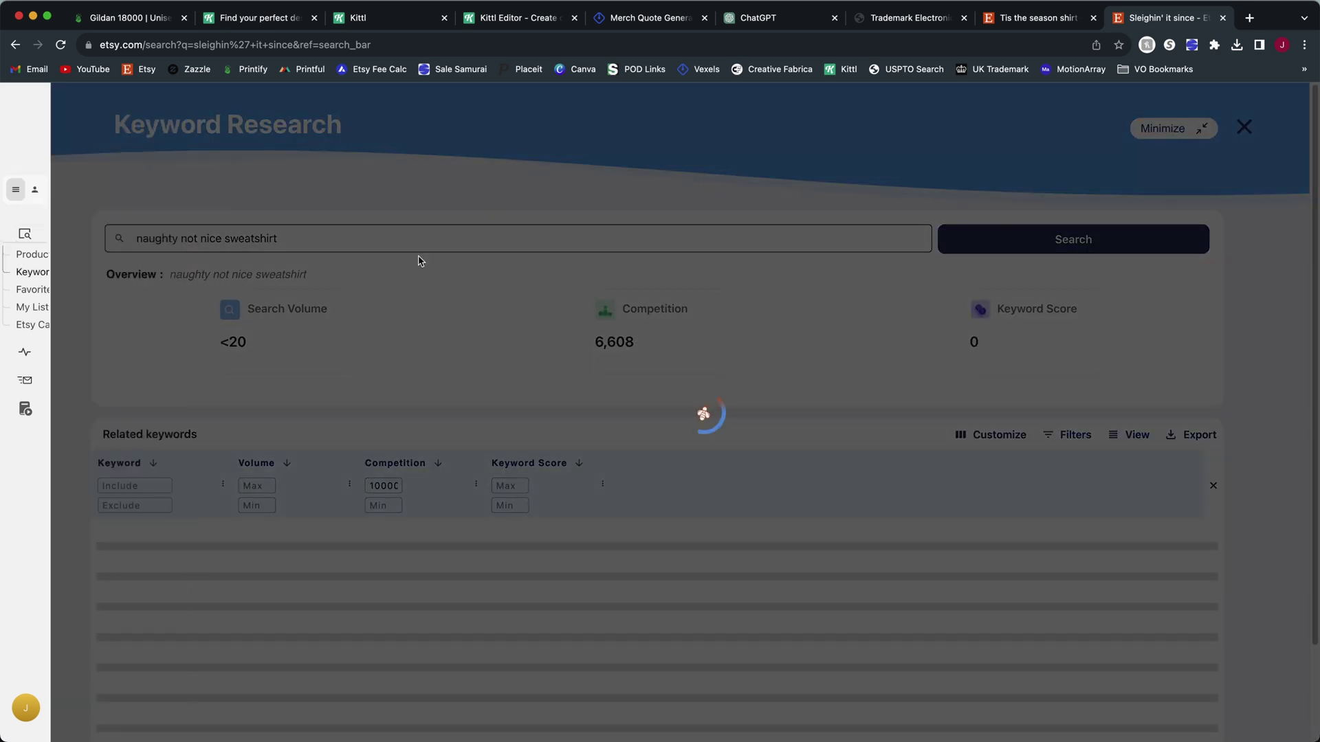
pyautogui.tripleClick(422, 246)
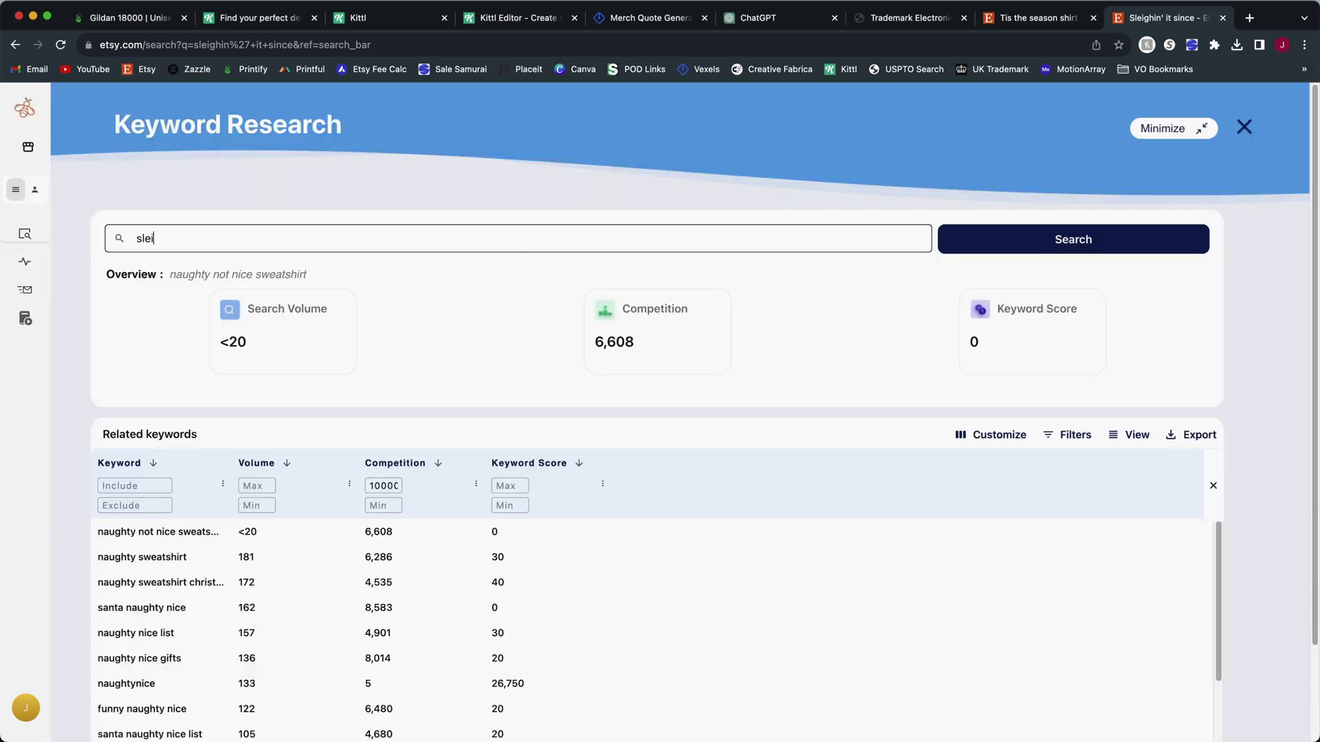
pyautogui.write("sleighin' it since")
pyautogui.press('Return')
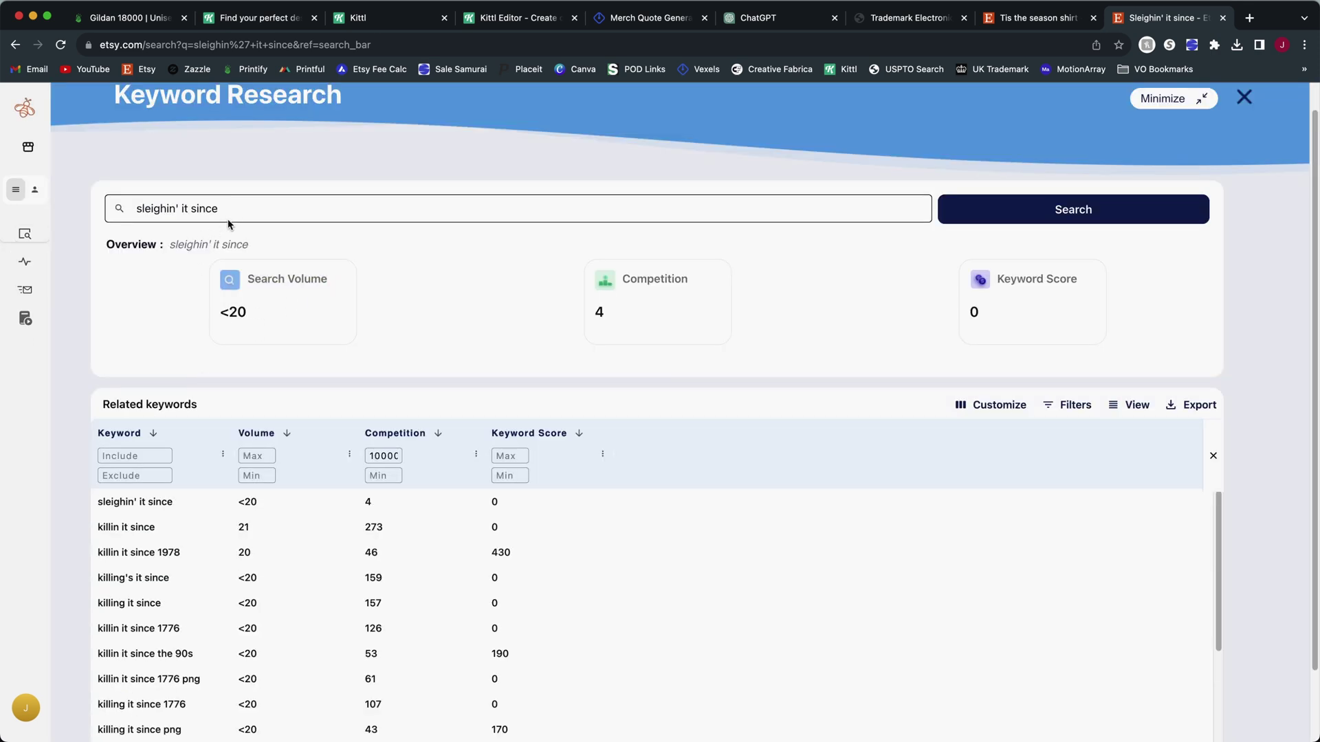
pyautogui.scroll(-2, 375, 391)
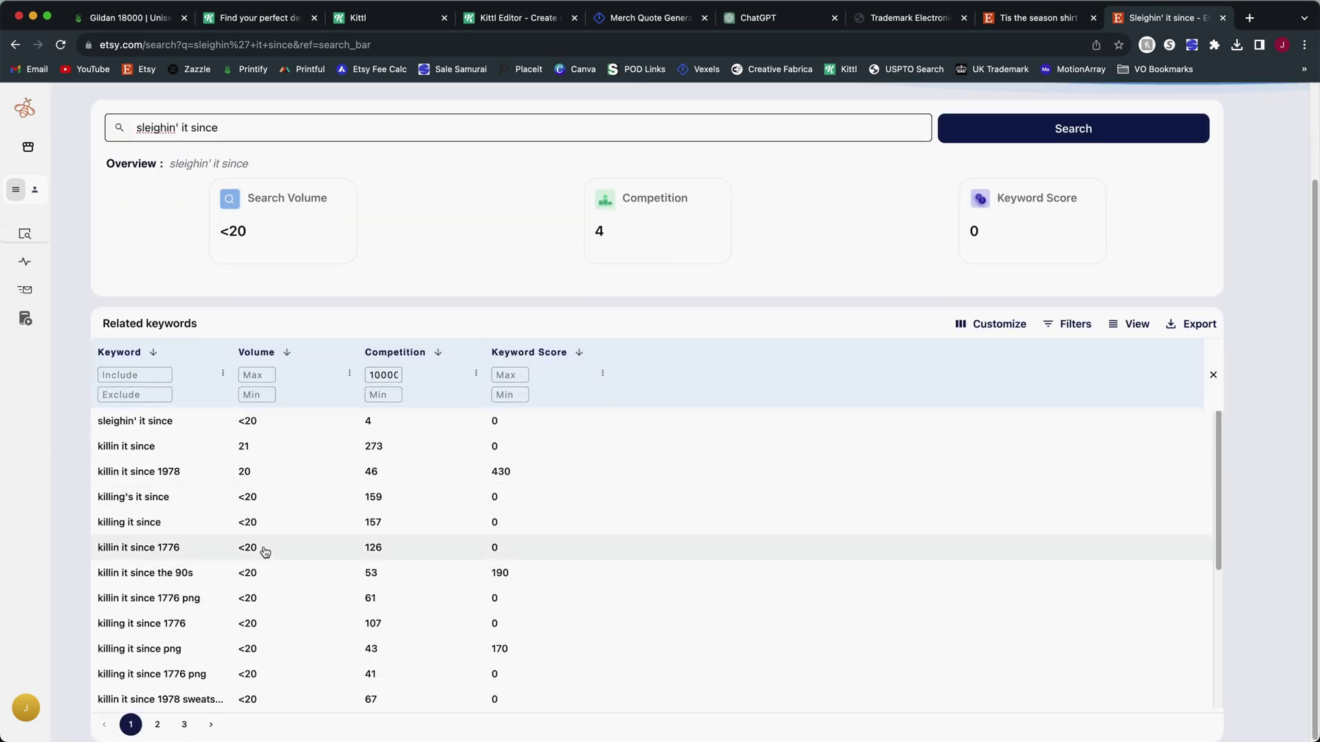
pyautogui.scroll(-1, 227, 533)
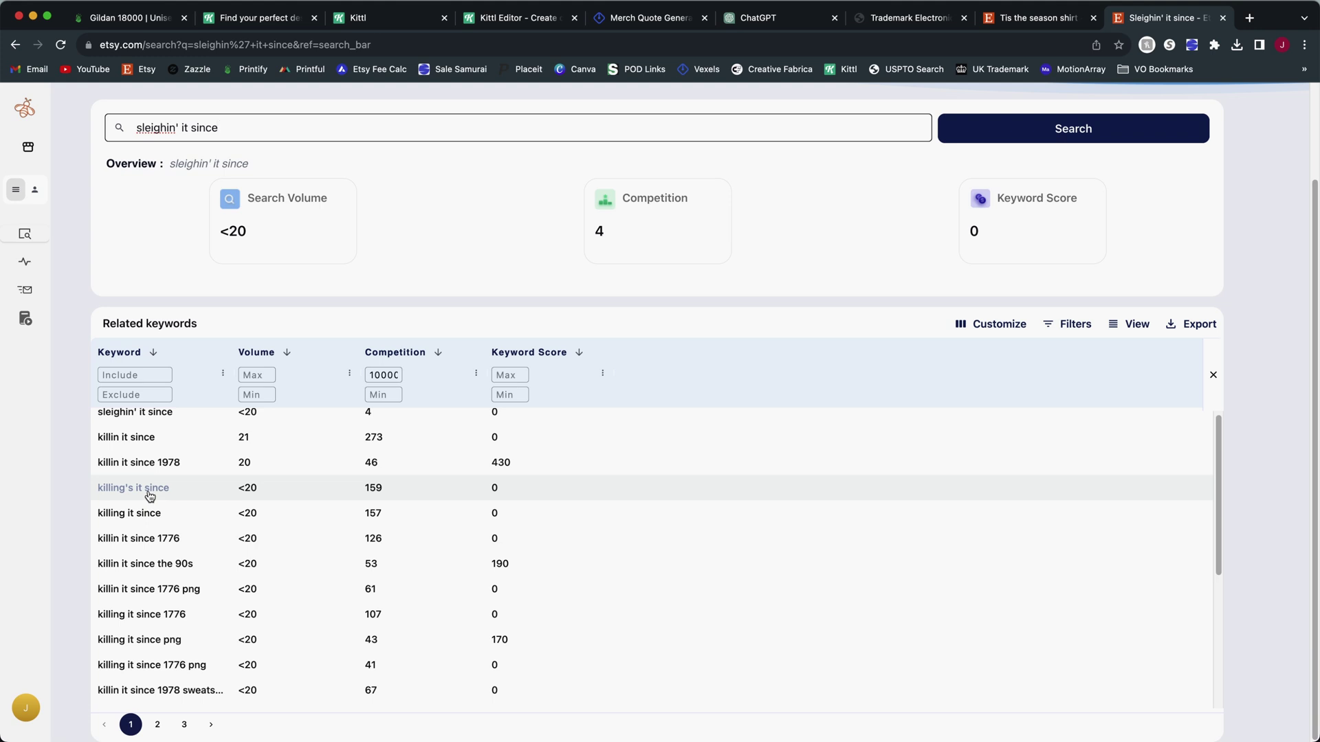
pyautogui.scroll(2, 186, 481)
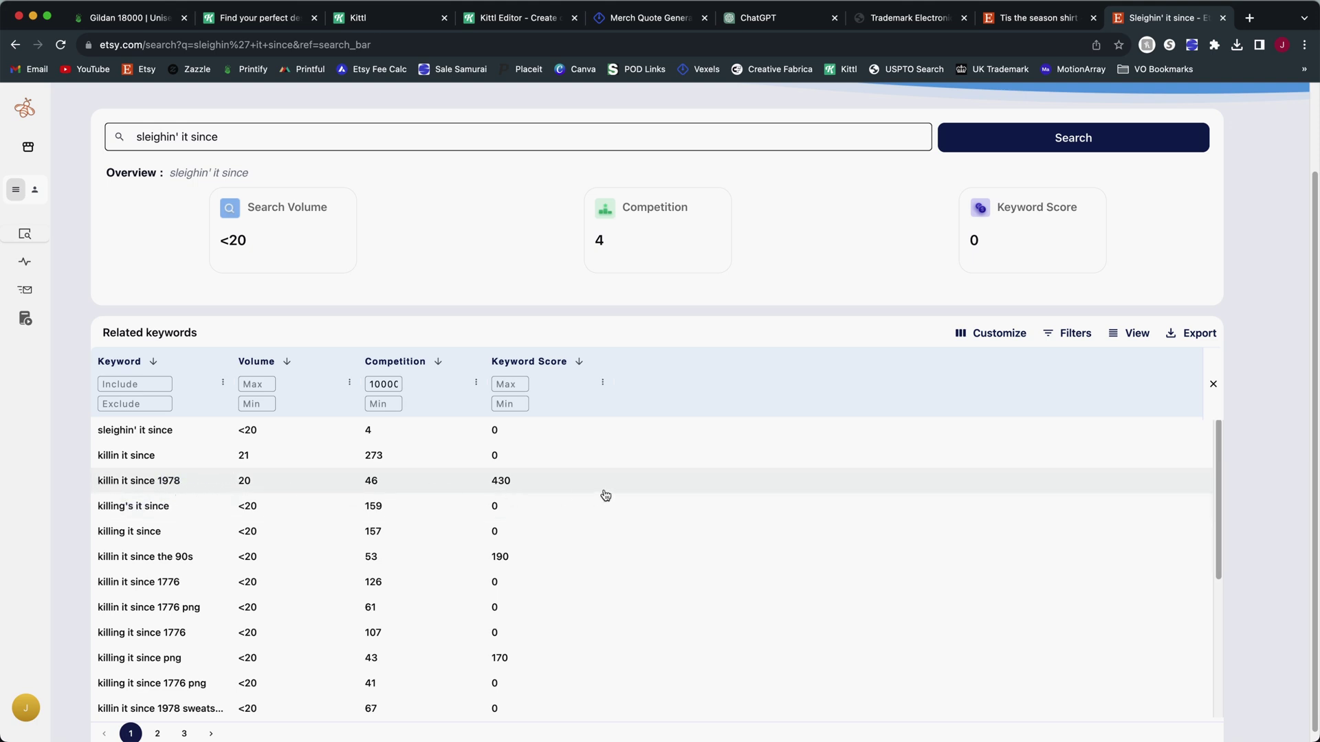
pyautogui.scroll(-5, 206, 500)
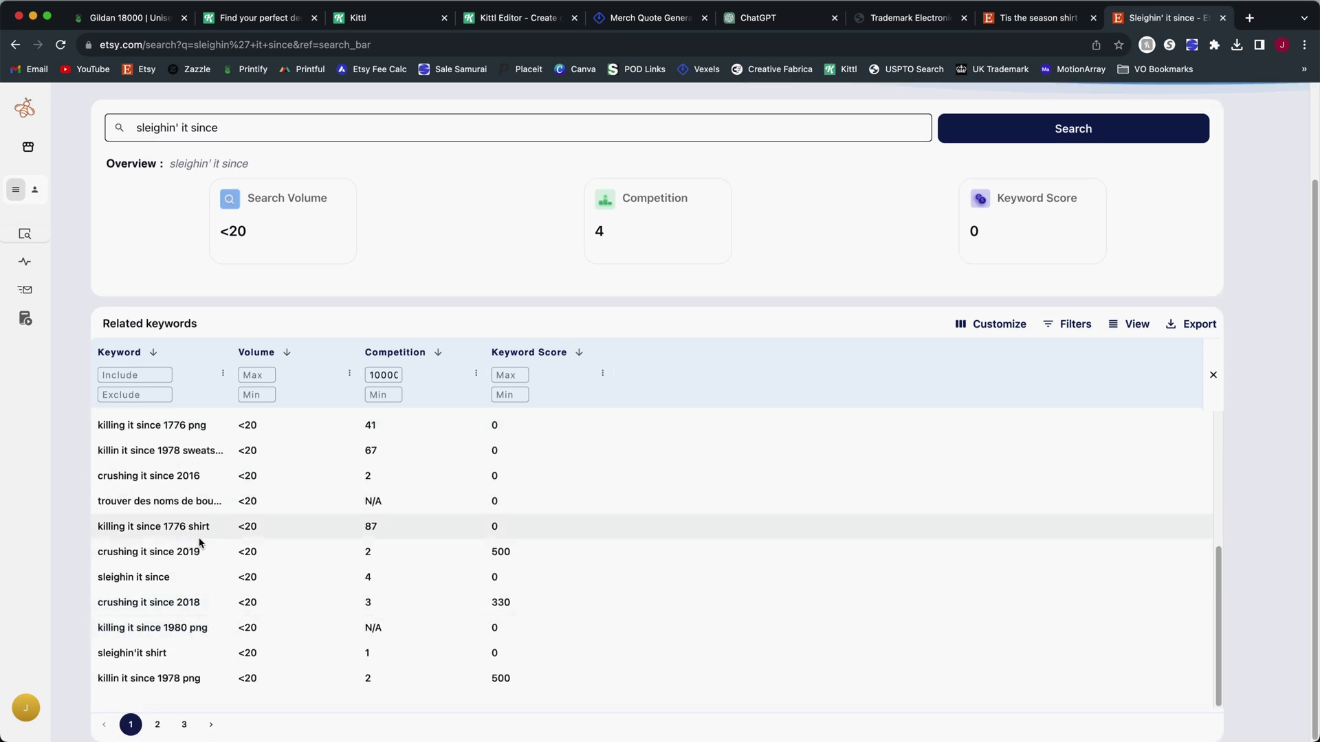
pyautogui.scroll(10, 200, 639)
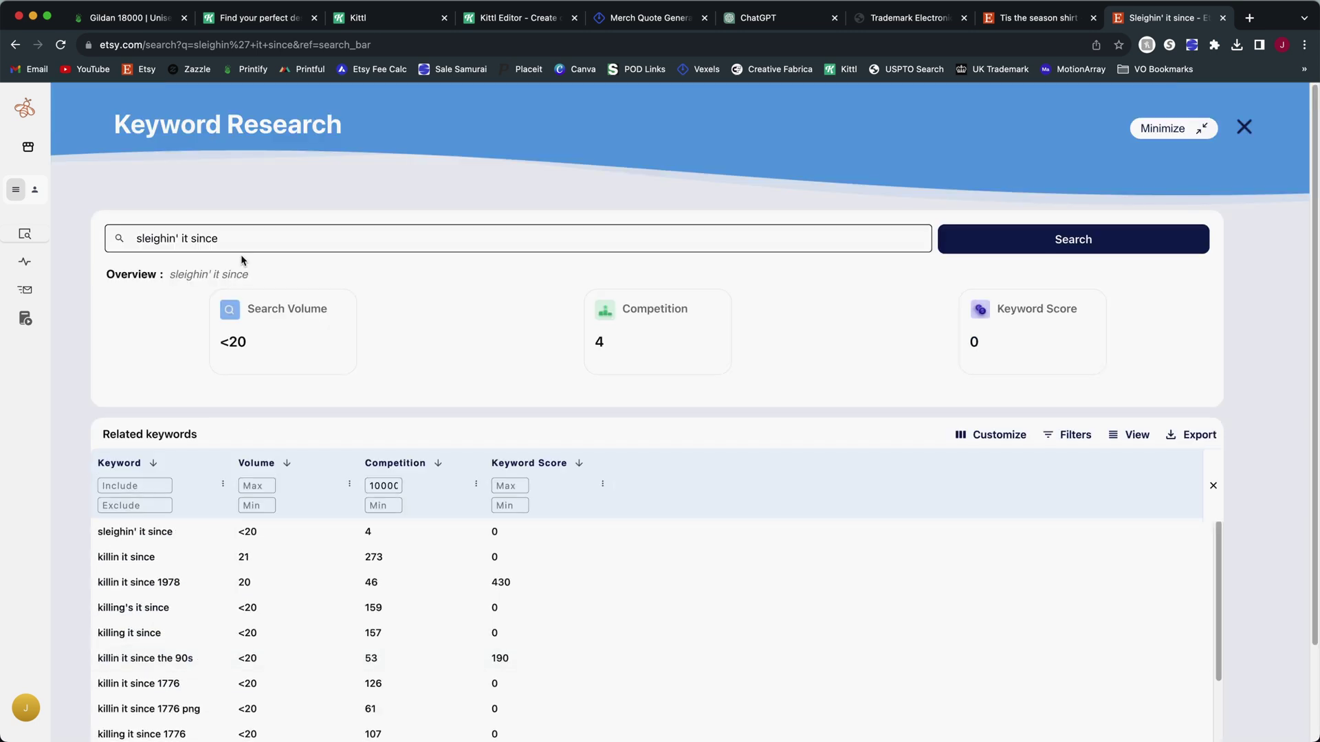
# Research the variant 'sleighing it since' and review its related keywords.
pyautogui.tripleClick(307, 238)
pyautogui.write('sleighing it since')
pyautogui.press('Return')
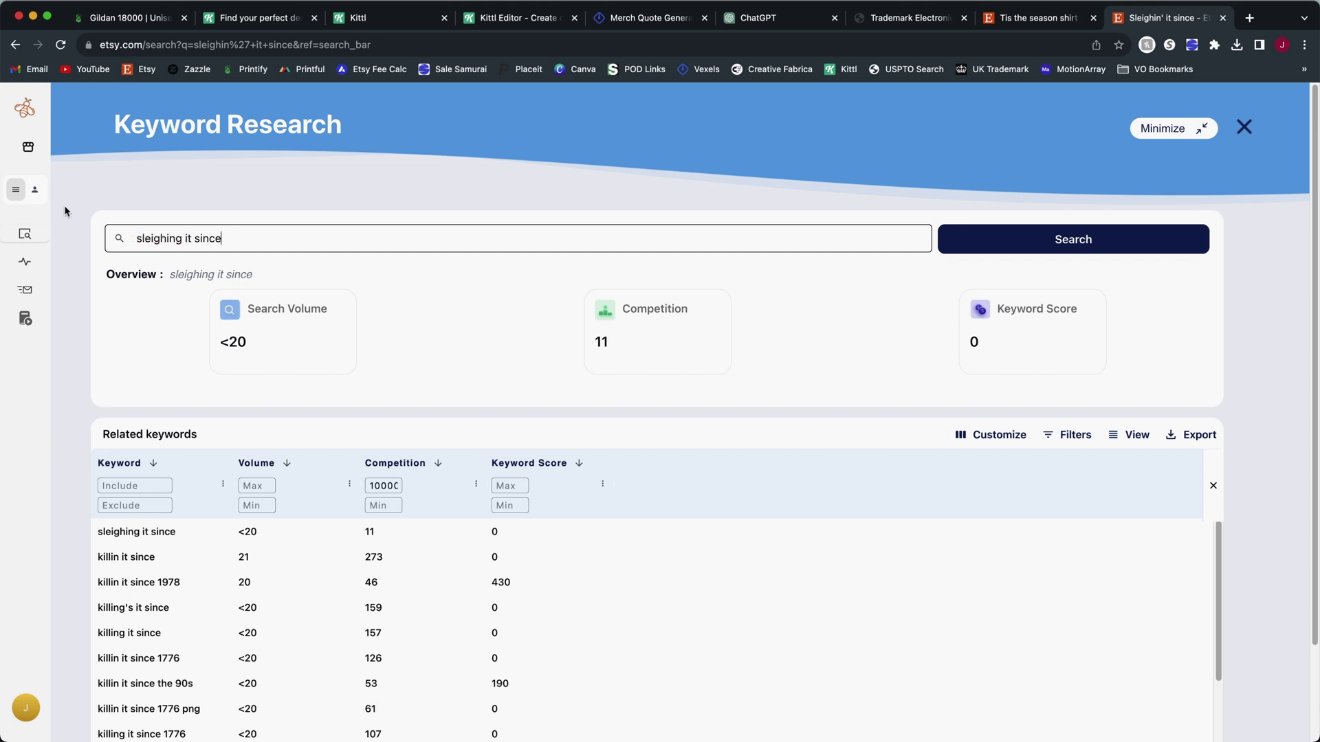
pyautogui.scroll(-2, 315, 412)
pyautogui.doubleClick(261, 300)
pyautogui.click(298, 378)
pyautogui.scroll(-2, 298, 378)
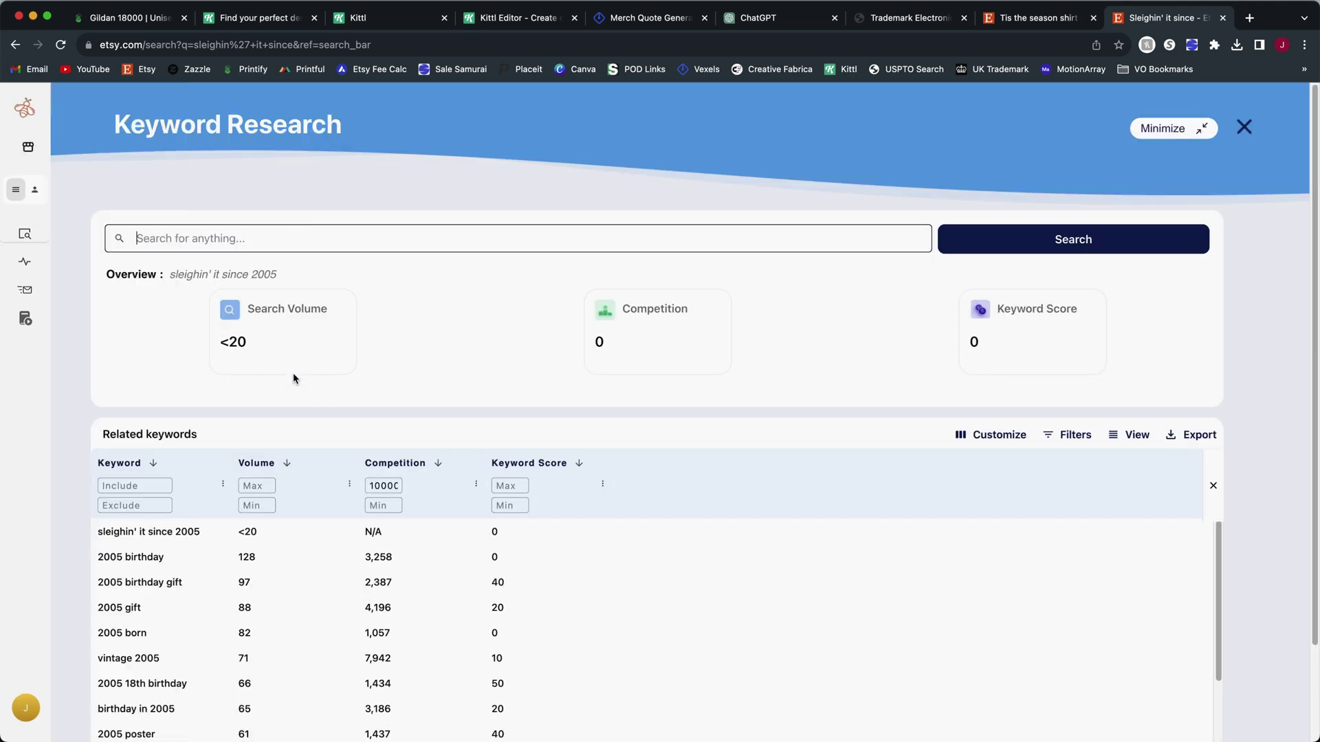
pyautogui.scroll(-3, 292, 381)
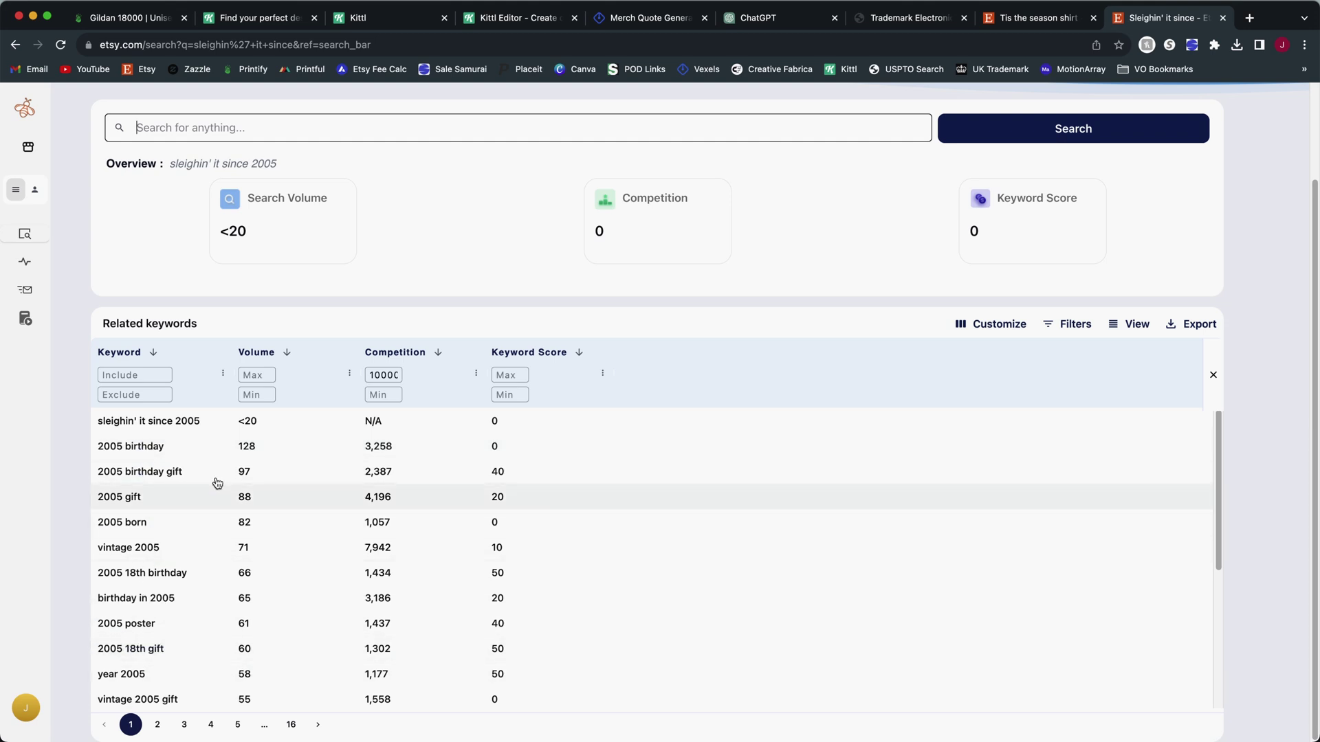
pyautogui.scroll(2, 209, 594)
pyautogui.rightClick(212, 593)
pyautogui.click(336, 404)
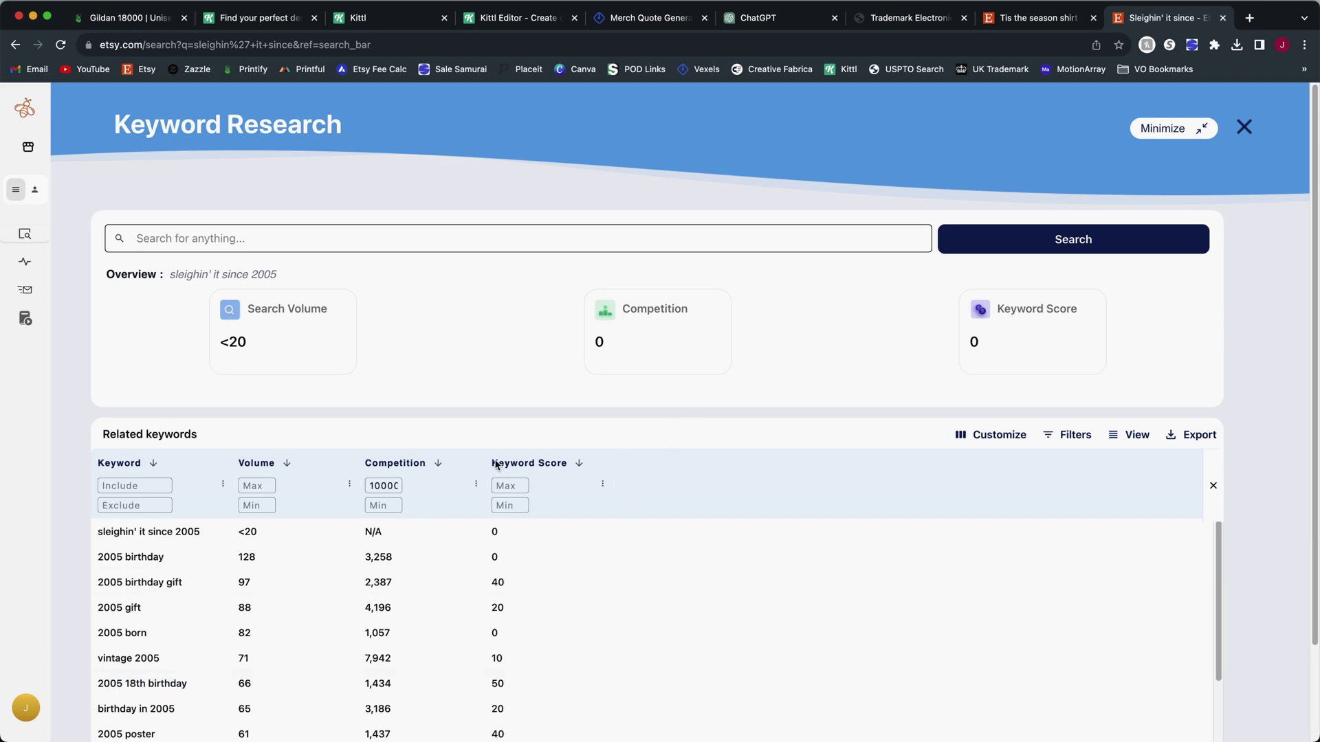
pyautogui.press('super+6')
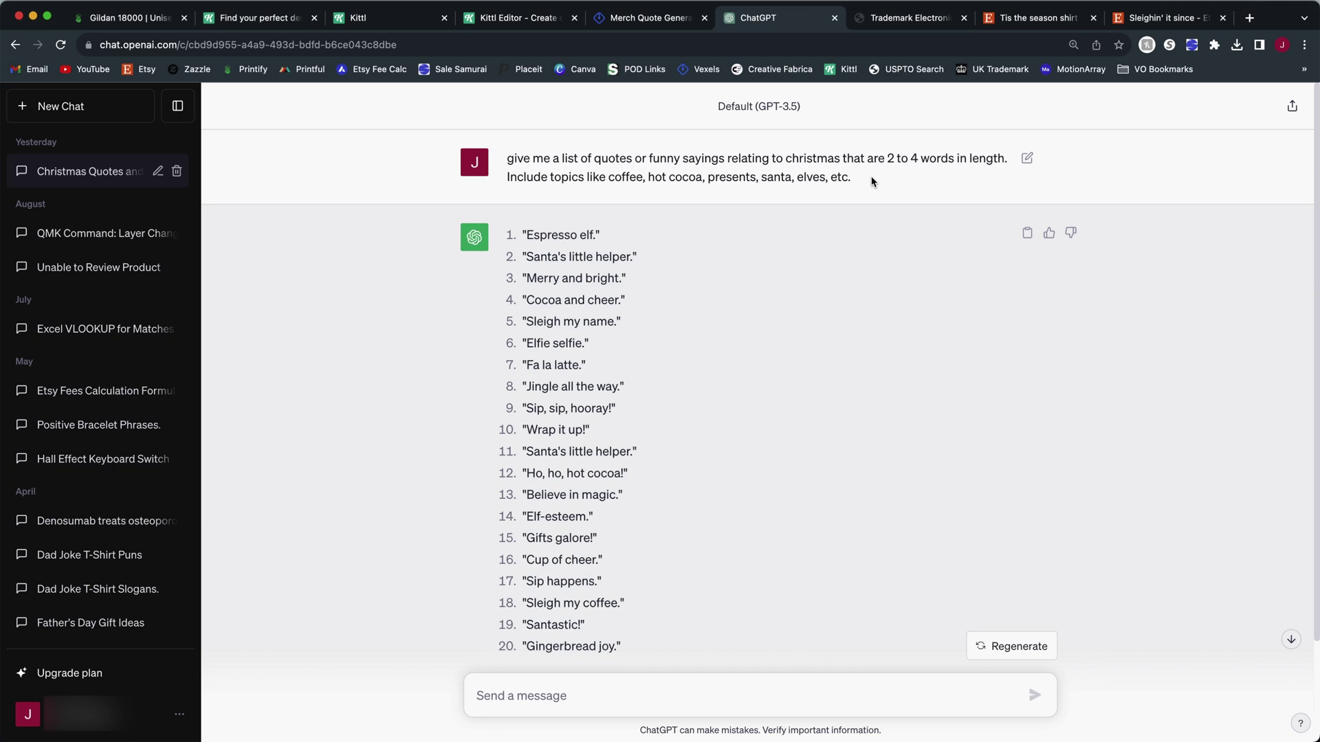
# Review ChatGPT's 20 Christmas sayings, selecting the original prompt text.
pyautogui.moveTo(873, 182); pyautogui.dragTo(506, 158)
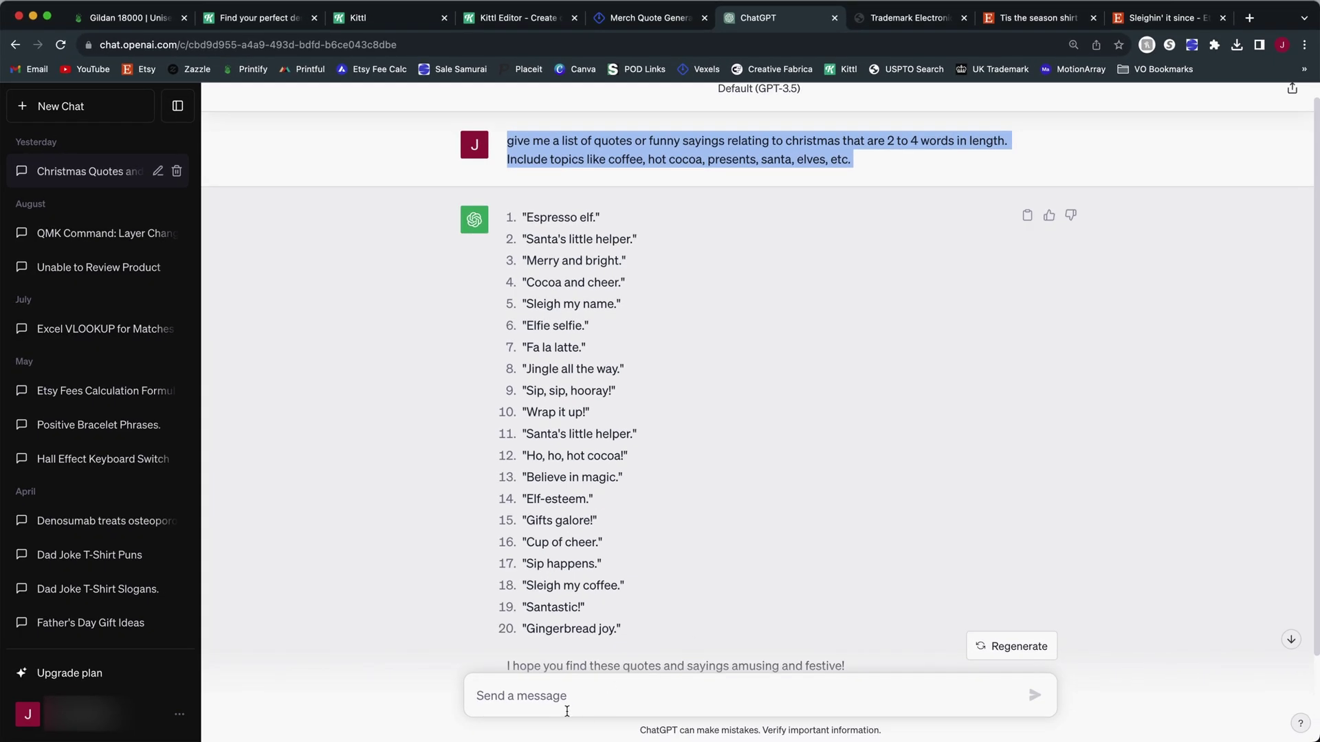
pyautogui.click(532, 697)
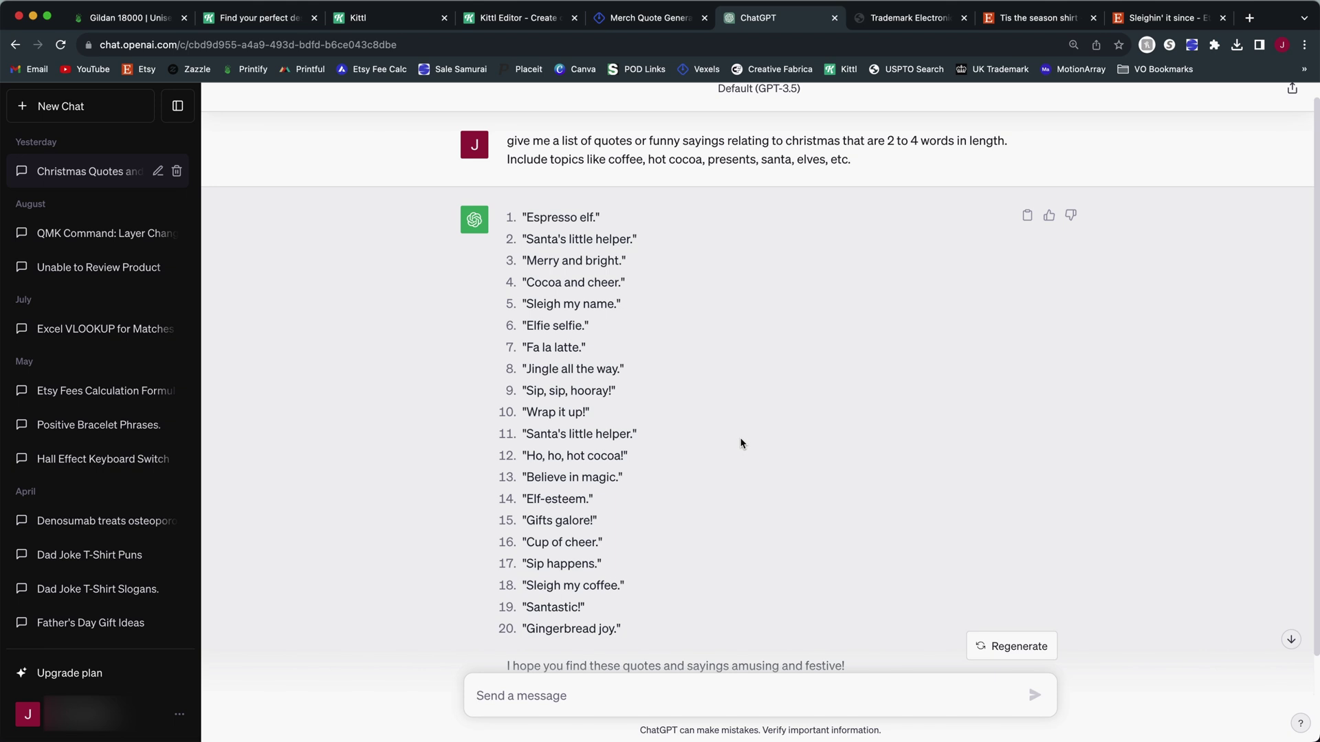
# Start a new project from the Jingle Bell Christmas template in the Kittl editor.
pyautogui.click(512, 18)
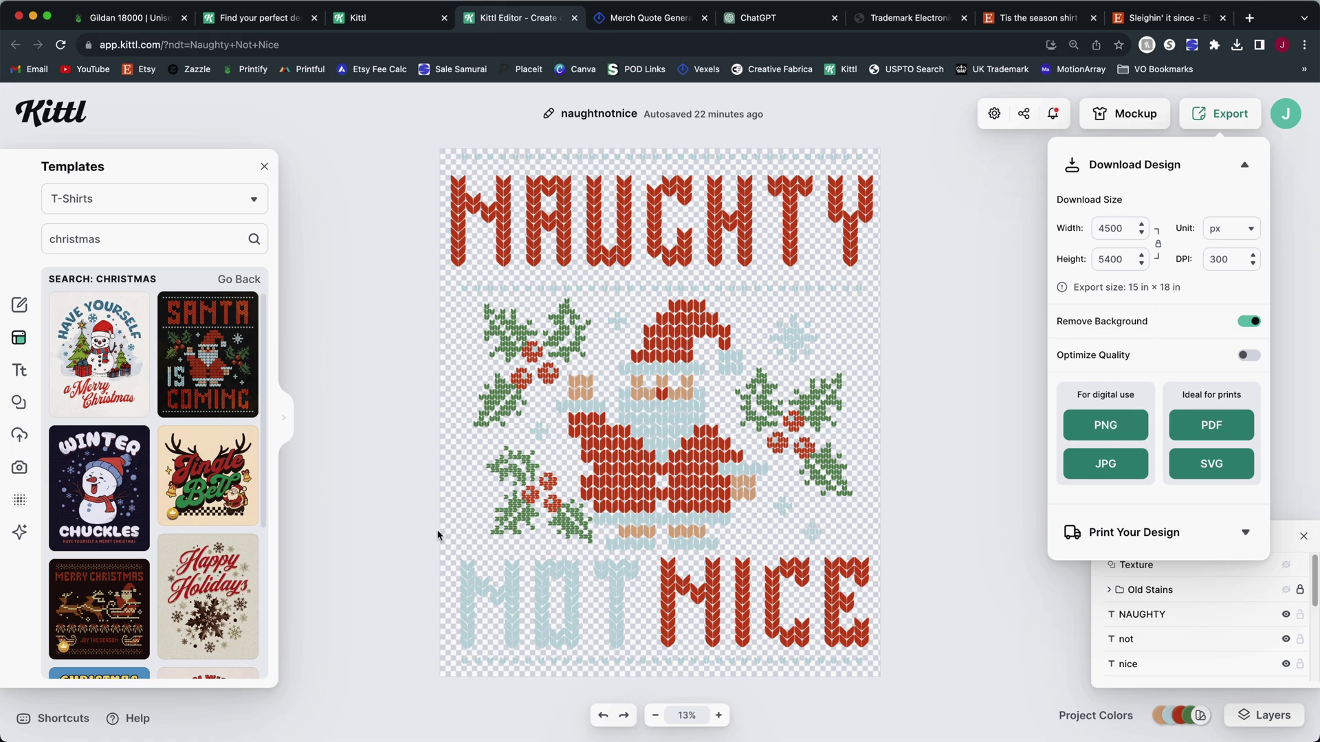
pyautogui.scroll(-2, 79, 364)
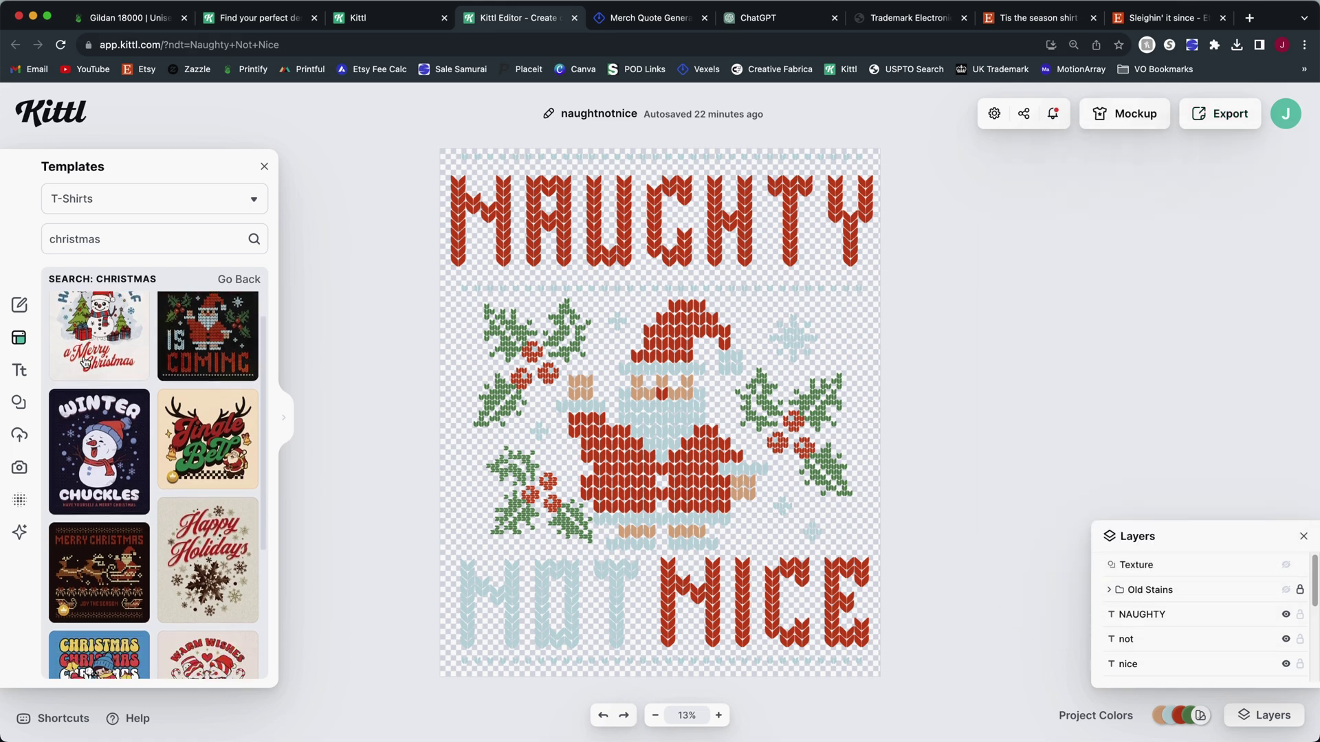
pyautogui.scroll(-2, 83, 363)
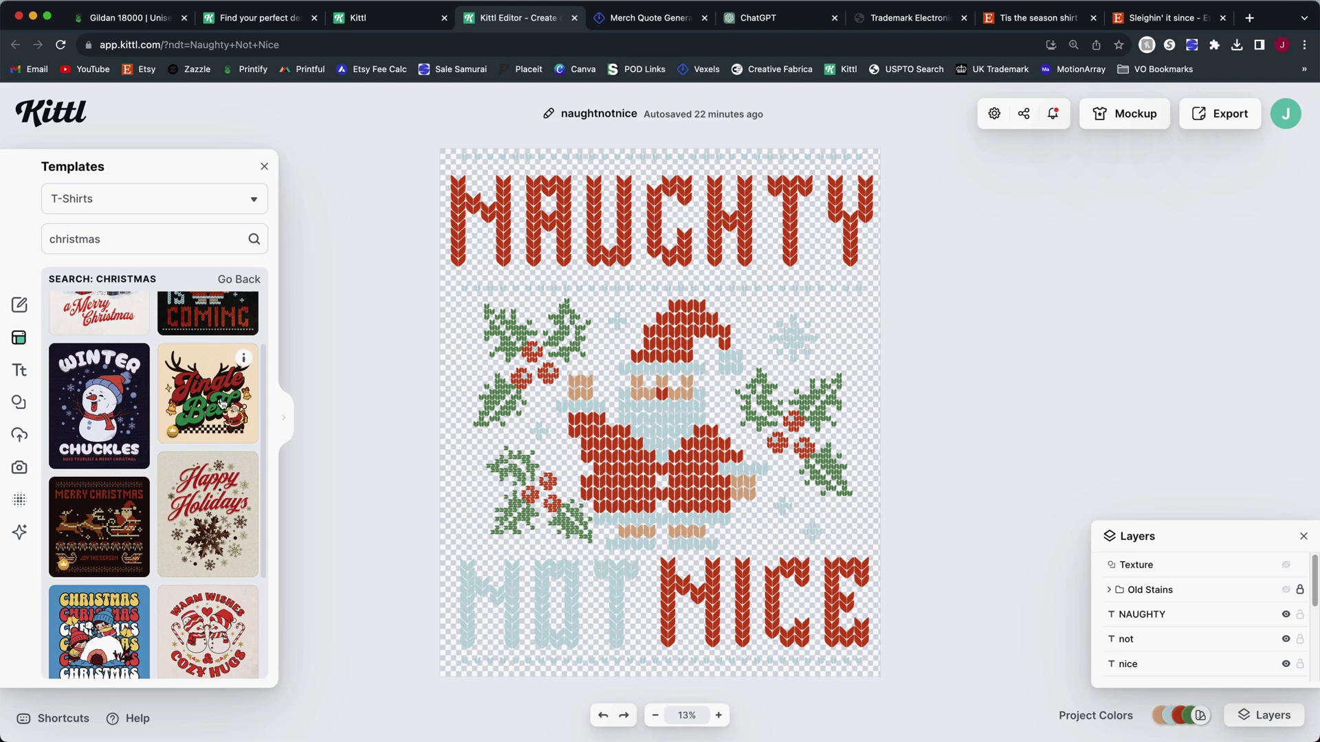
pyautogui.click(222, 402)
pyautogui.click(712, 459)
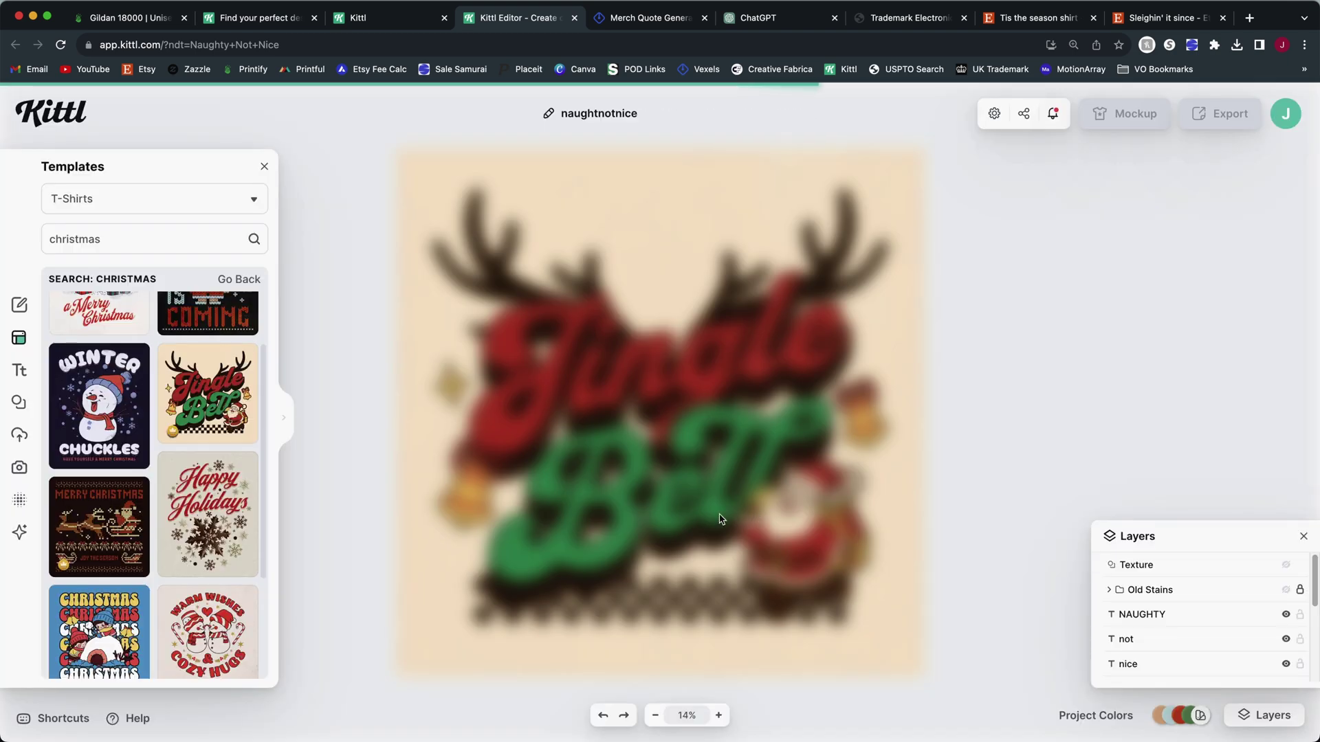
# Change the Jingle text to 'Espresso' and the Bell text to 'Elf', then delete the Santa Claus illustration.
pyautogui.doubleClick(673, 379)
pyautogui.write('Esp')
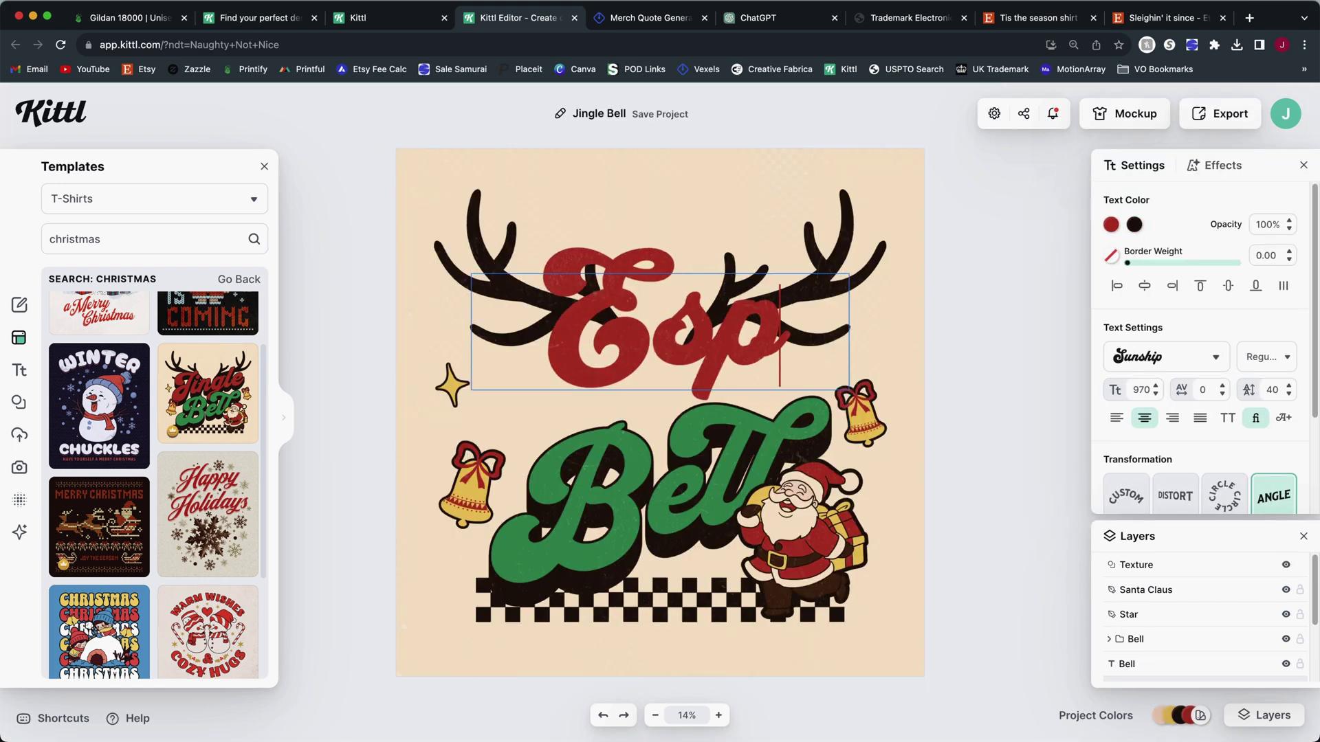
pyautogui.write('resso')
pyautogui.press('Escape')
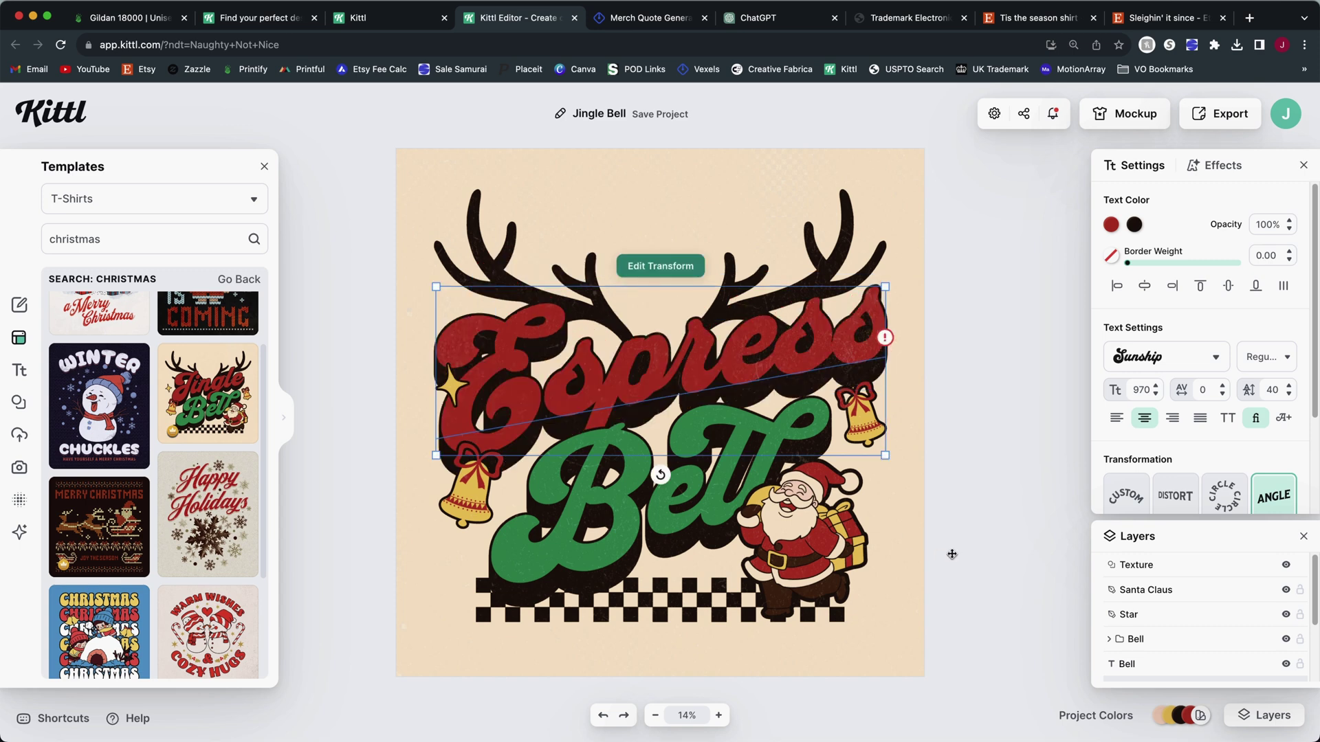
pyautogui.doubleClick(820, 363)
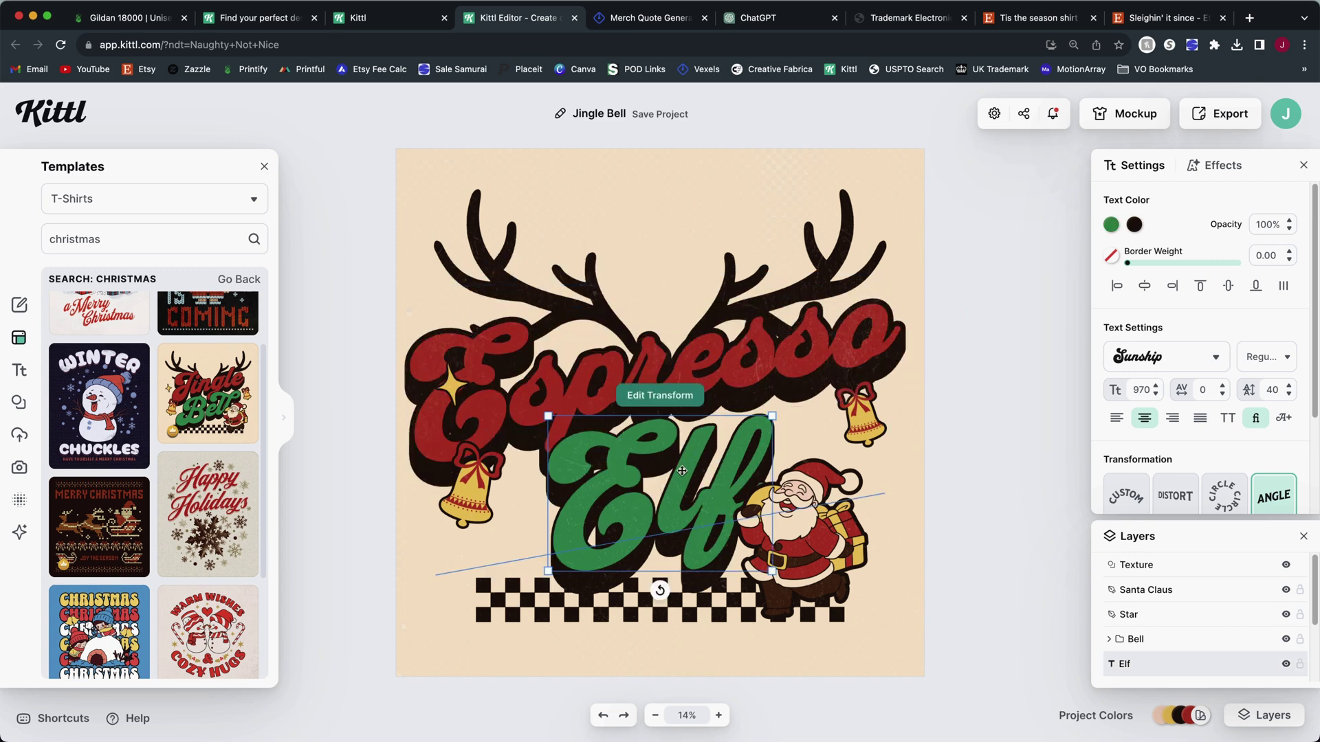
pyautogui.click(646, 446)
pyautogui.click(656, 489)
pyautogui.click(840, 550)
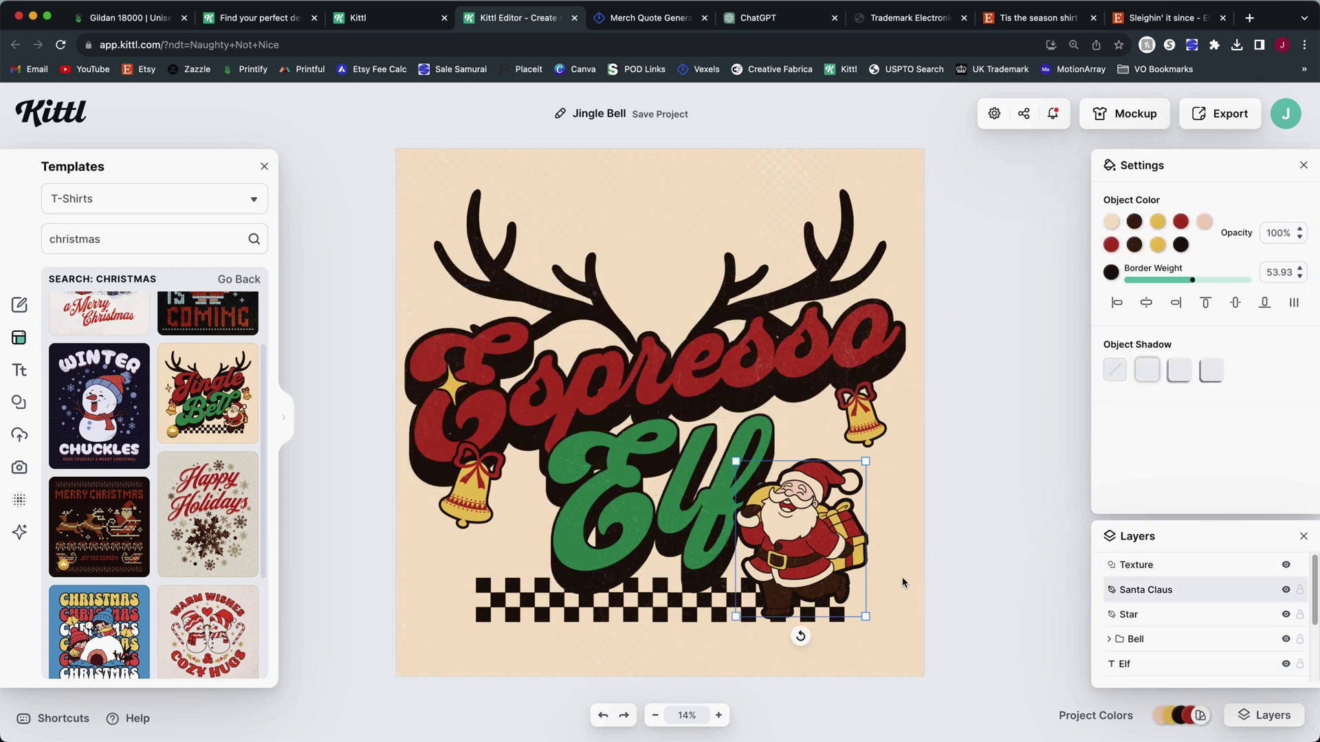
pyautogui.press('Delete')
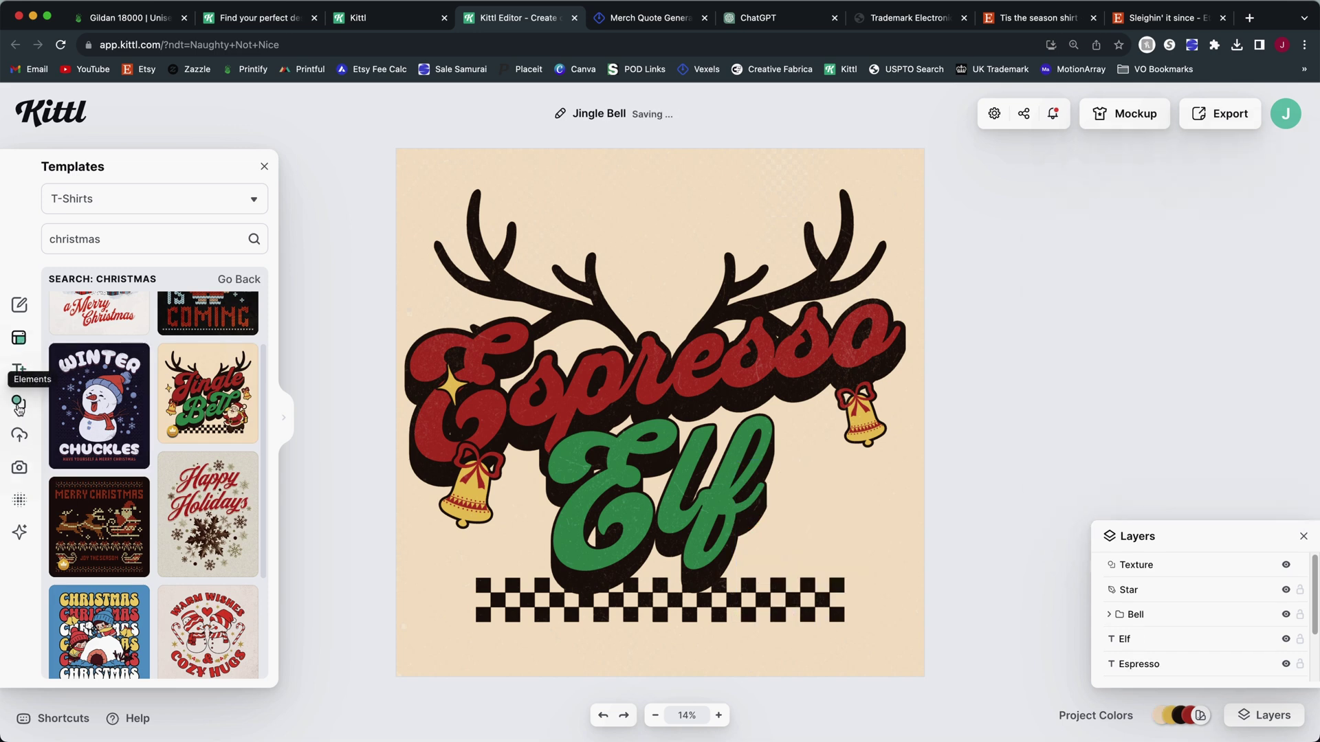
# Search the elements for 'elf' and place the elf illustration on the design.
pyautogui.click(19, 402)
pyautogui.click(127, 198)
pyautogui.write('elf')
pyautogui.press('Return')
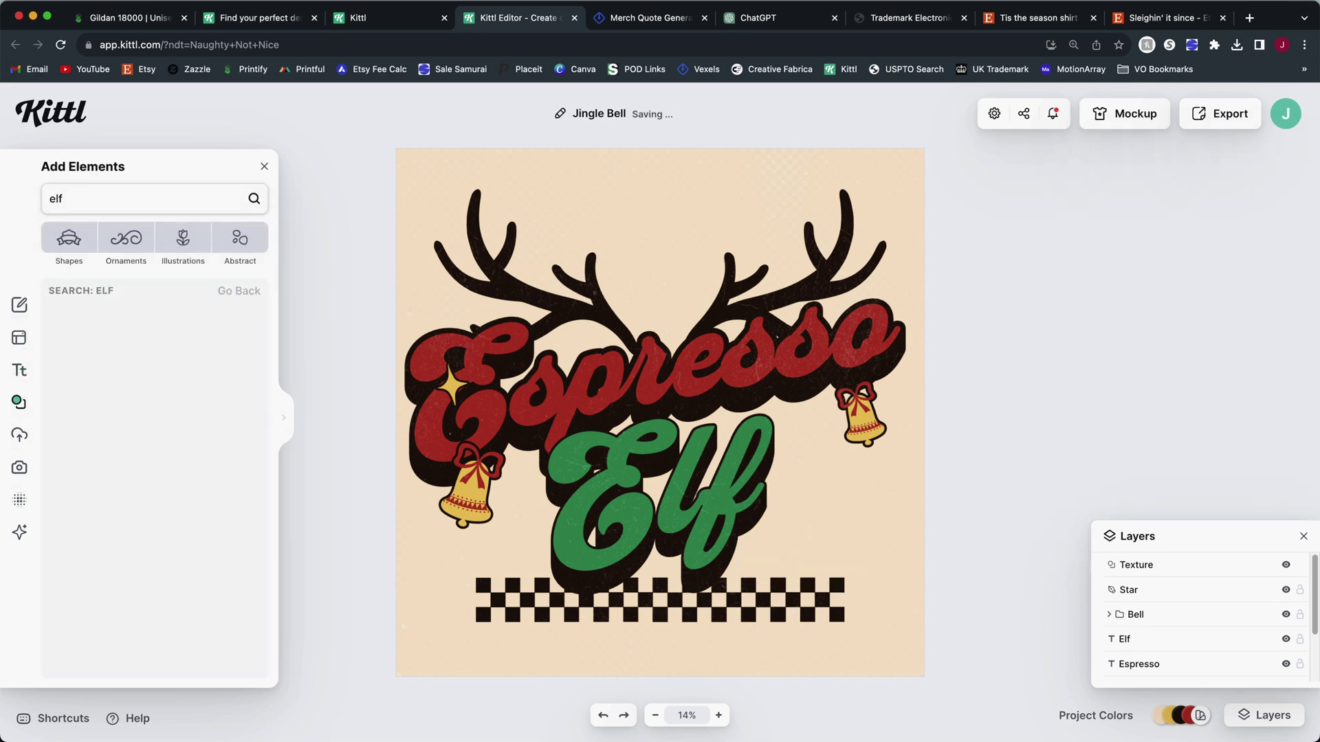
pyautogui.moveTo(207, 440); pyautogui.dragTo(817, 625)
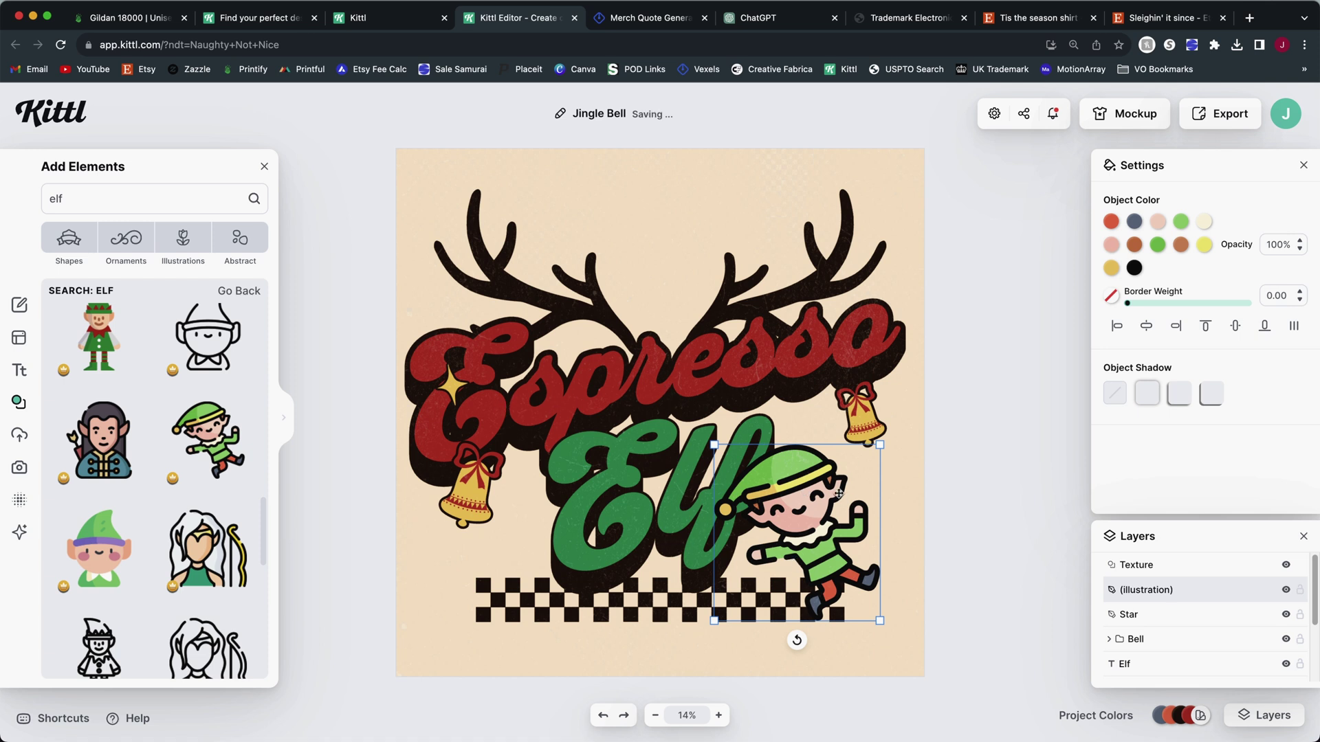
# Recolour both of the elf's light green swatches to the design's dark green.
pyautogui.click(1158, 246)
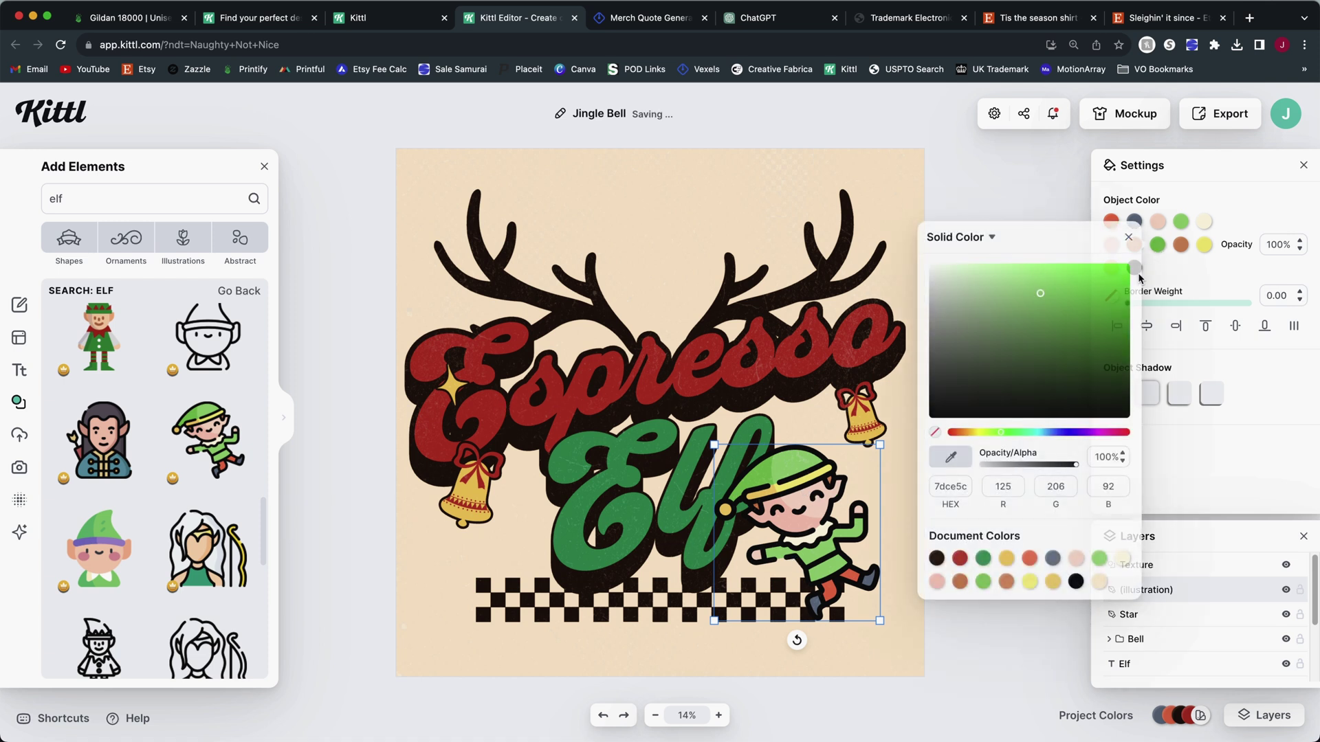
pyautogui.click(983, 556)
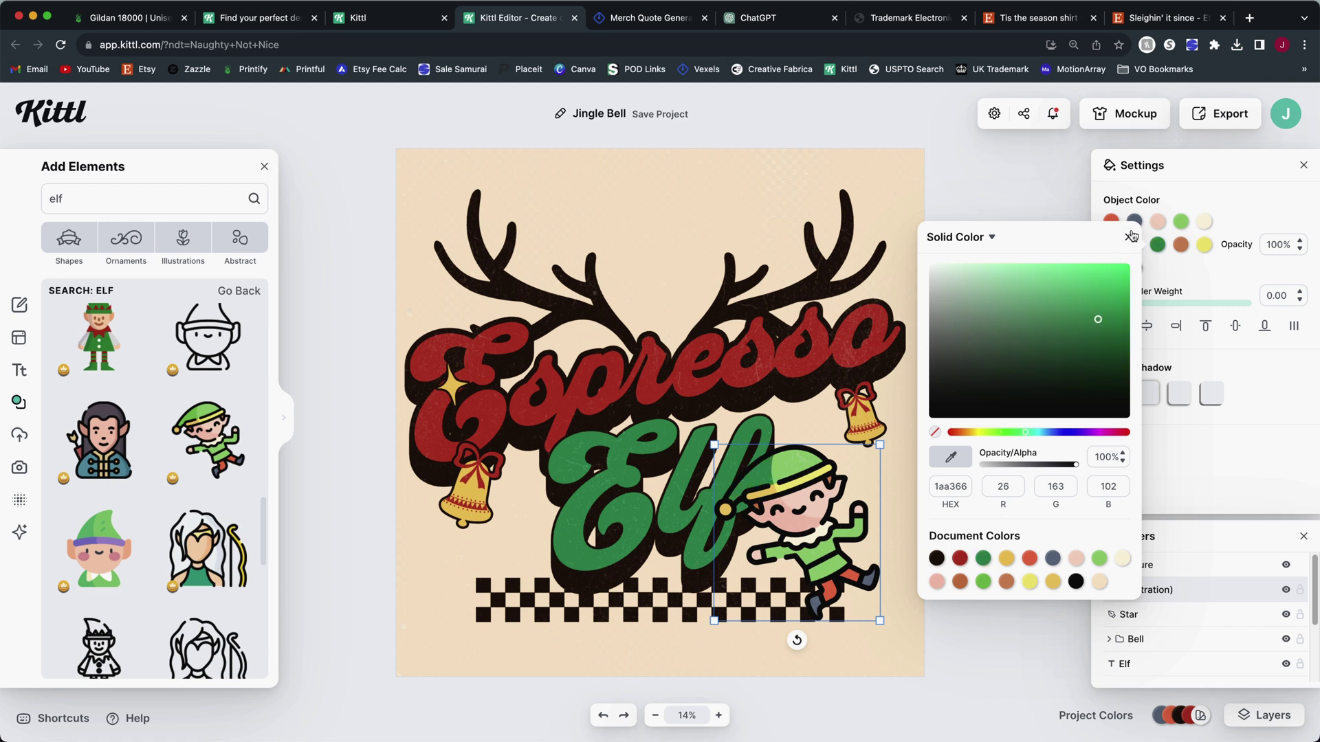
pyautogui.click(1128, 236)
pyautogui.click(1181, 221)
pyautogui.click(1008, 535)
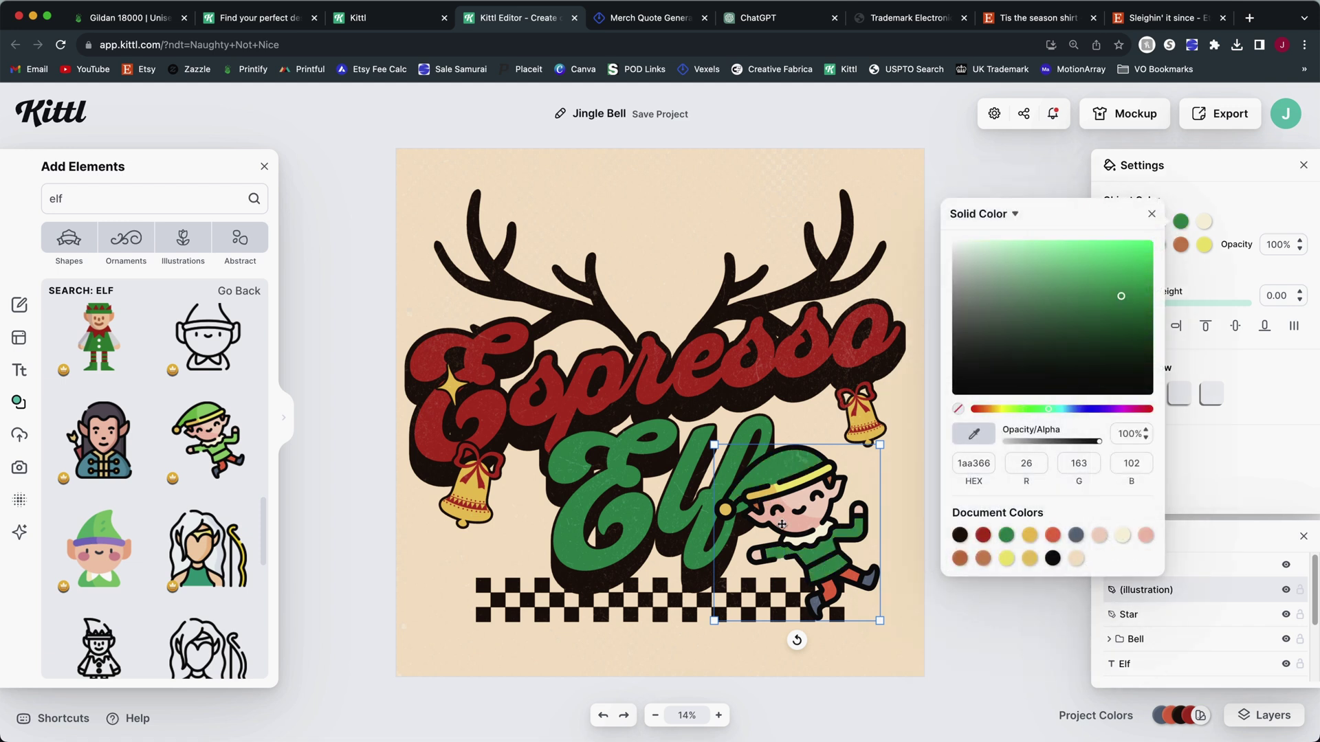
# Flip the elf horizontally and size and position it at the lower right beside 'Elf'.
pyautogui.rightClick(829, 485)
pyautogui.click(906, 612)
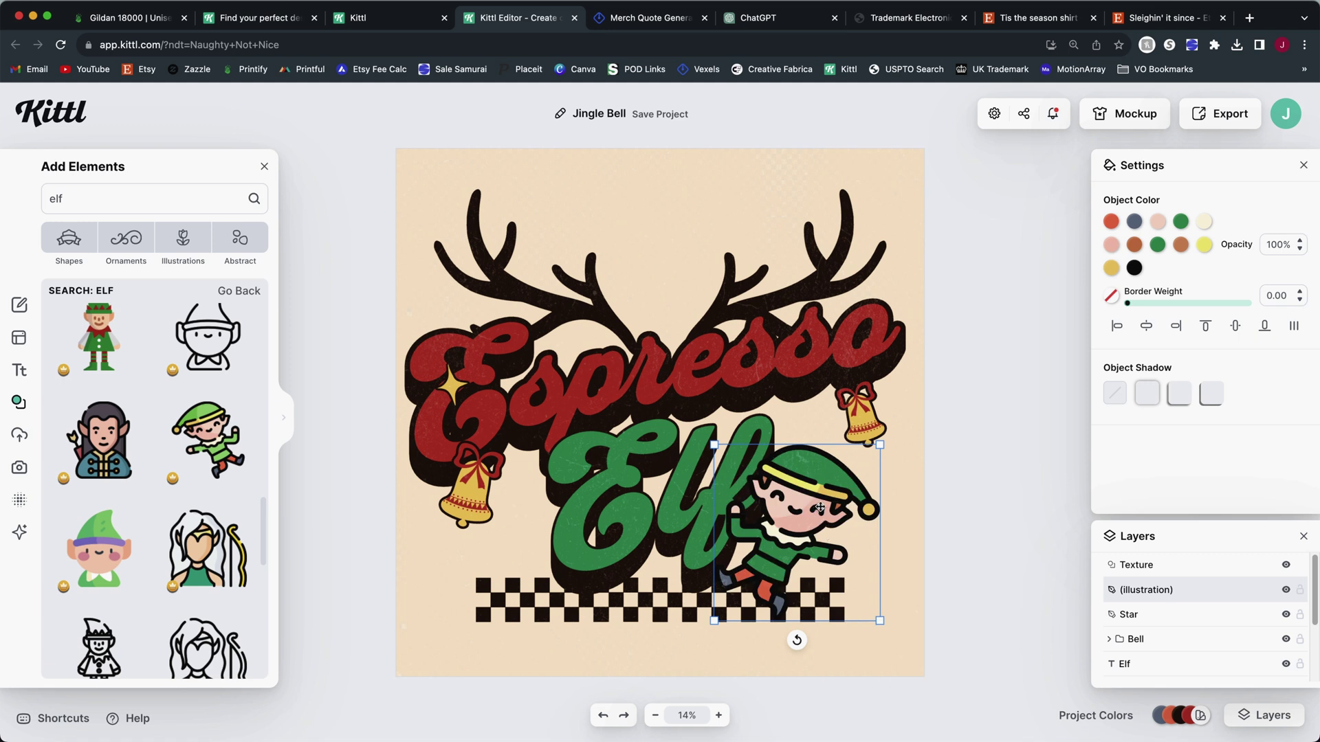
pyautogui.moveTo(879, 621); pyautogui.dragTo(942, 682)
pyautogui.moveTo(812, 533); pyautogui.dragTo(815, 522)
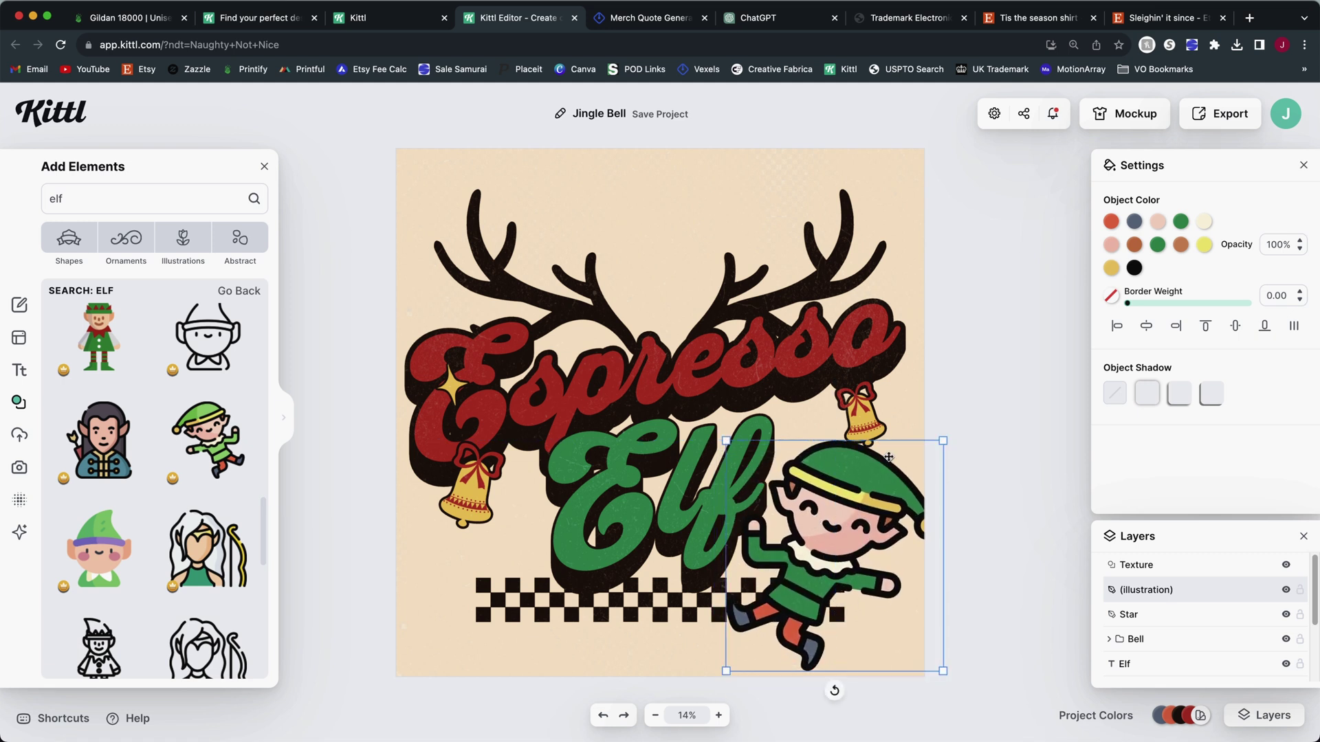
pyautogui.moveTo(942, 441); pyautogui.dragTo(919, 466)
pyautogui.moveTo(869, 507); pyautogui.dragTo(870, 500)
pyautogui.click(989, 605)
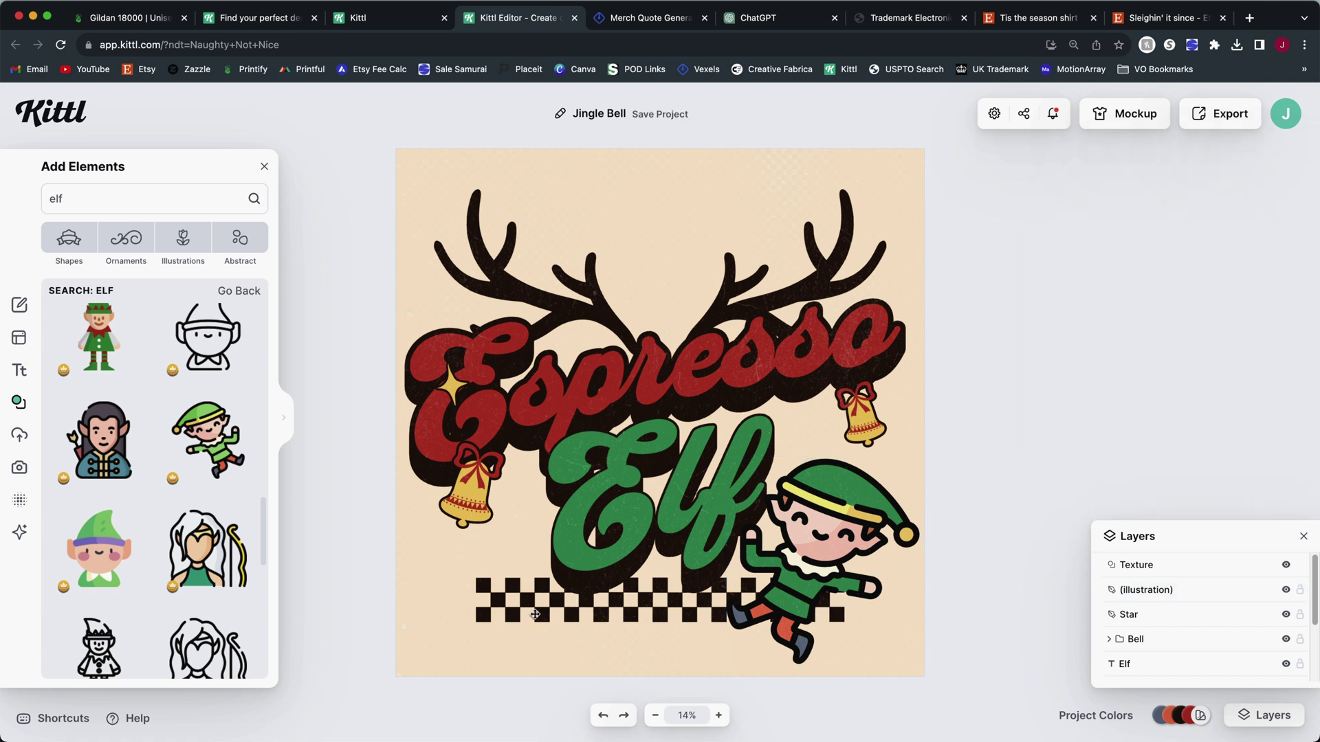
pyautogui.moveTo(856, 551); pyautogui.dragTo(859, 548)
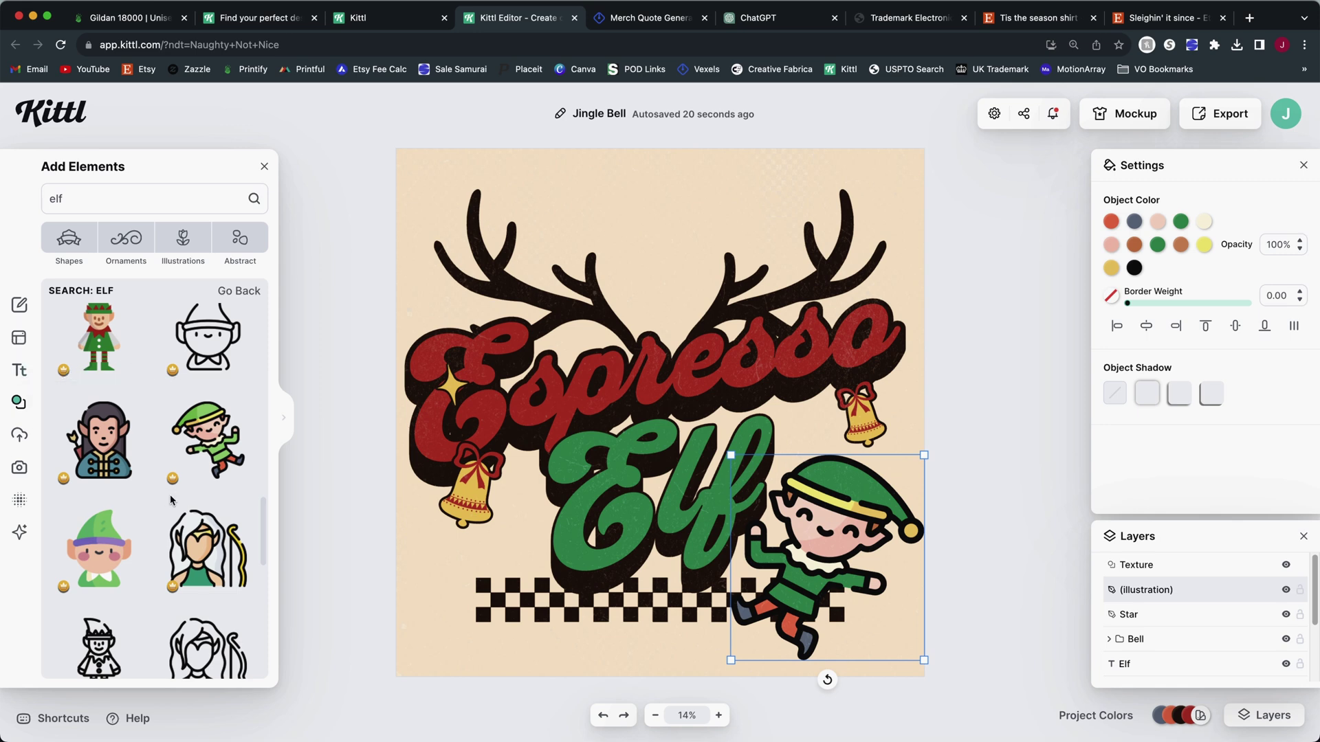
# Deselect the elf, look through the elf results, then return to the T-Shirts template browser.
pyautogui.press('Escape')
pyautogui.scroll(-5, 151, 412)
pyautogui.scroll(-3, 172, 426)
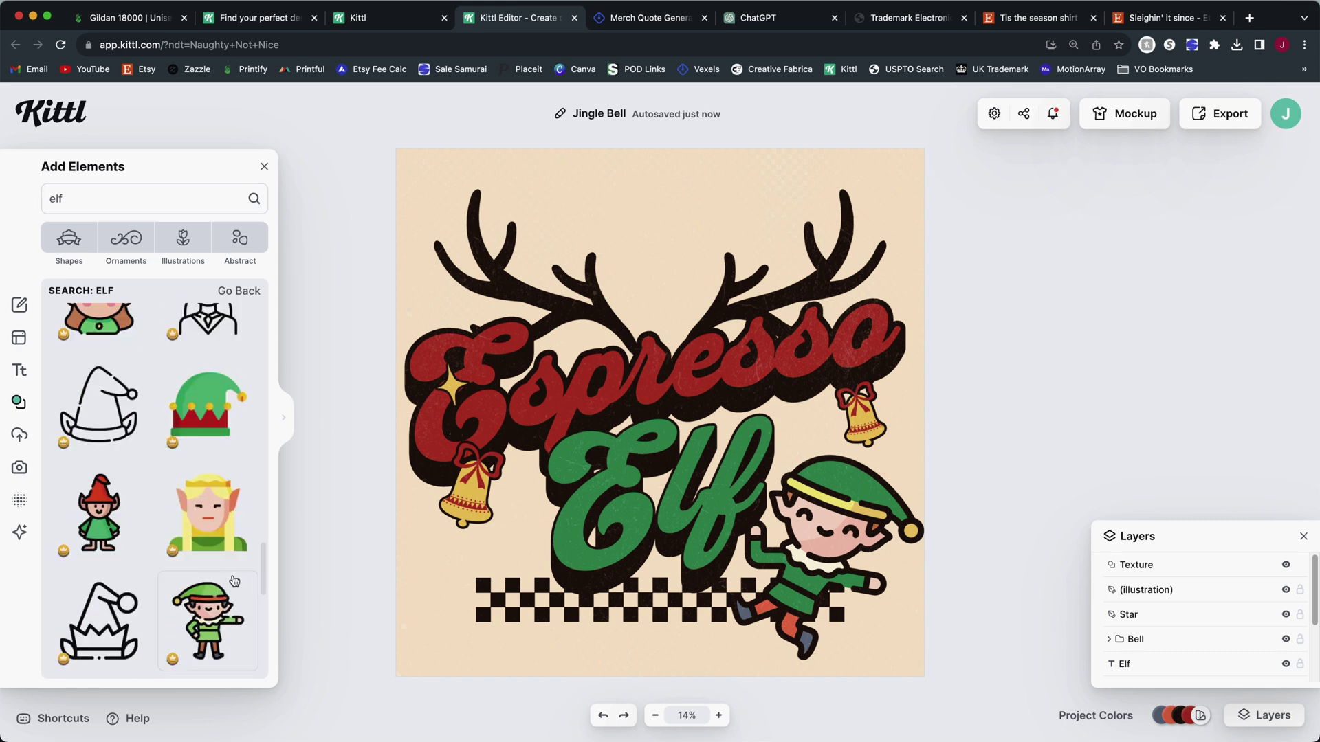
pyautogui.scroll(-10, 181, 489)
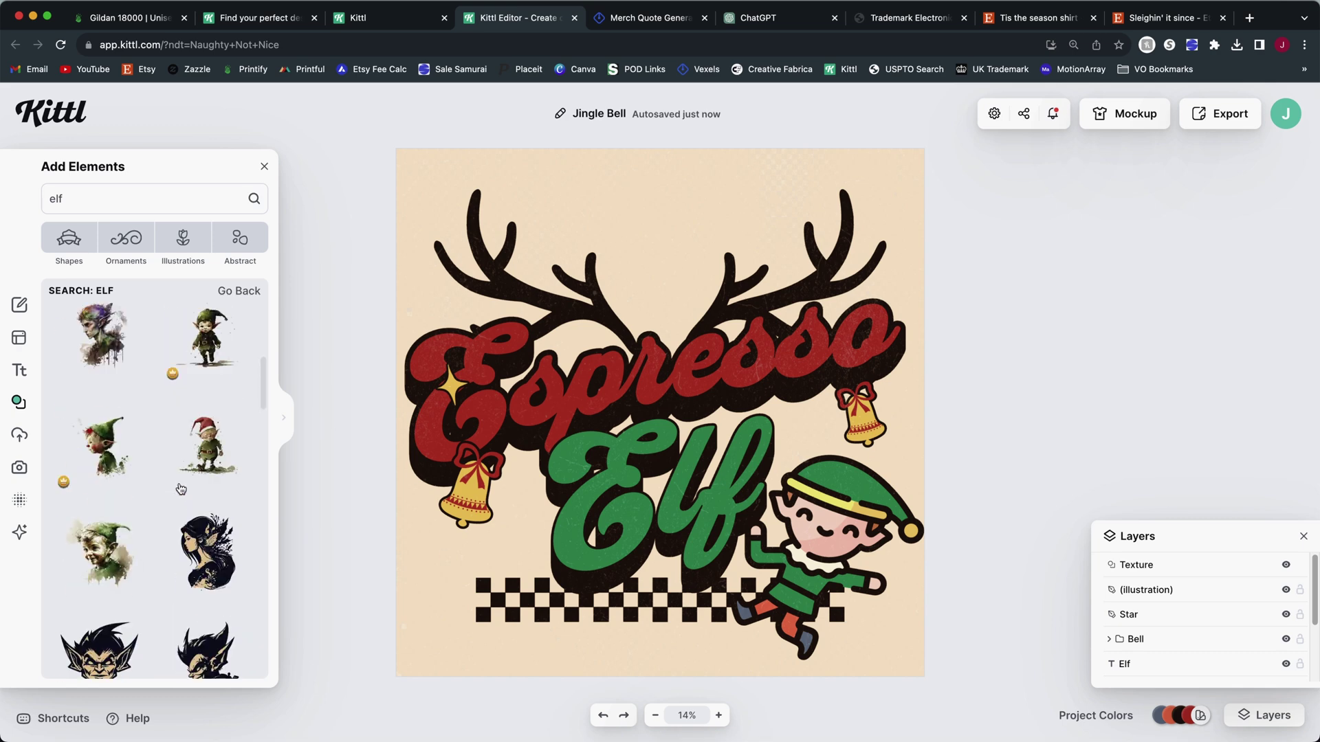
pyautogui.scroll(3, 182, 489)
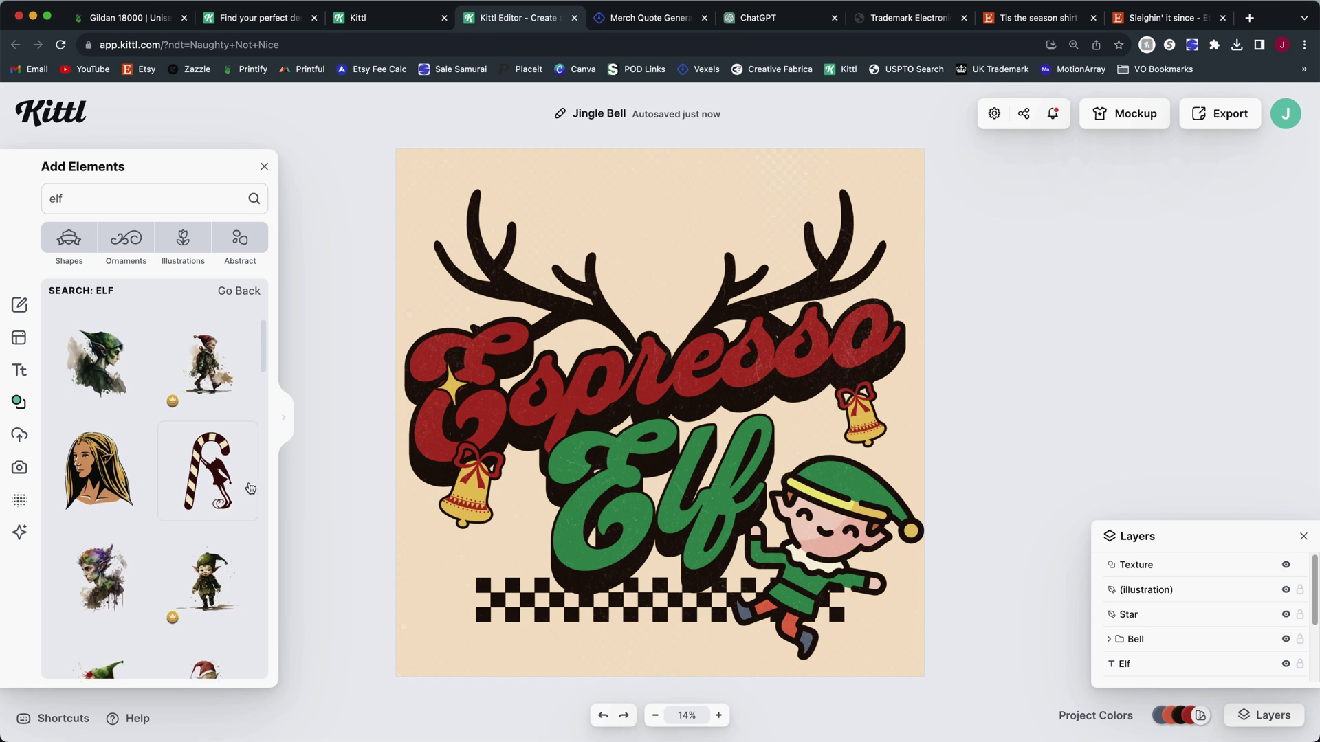
pyautogui.click(20, 338)
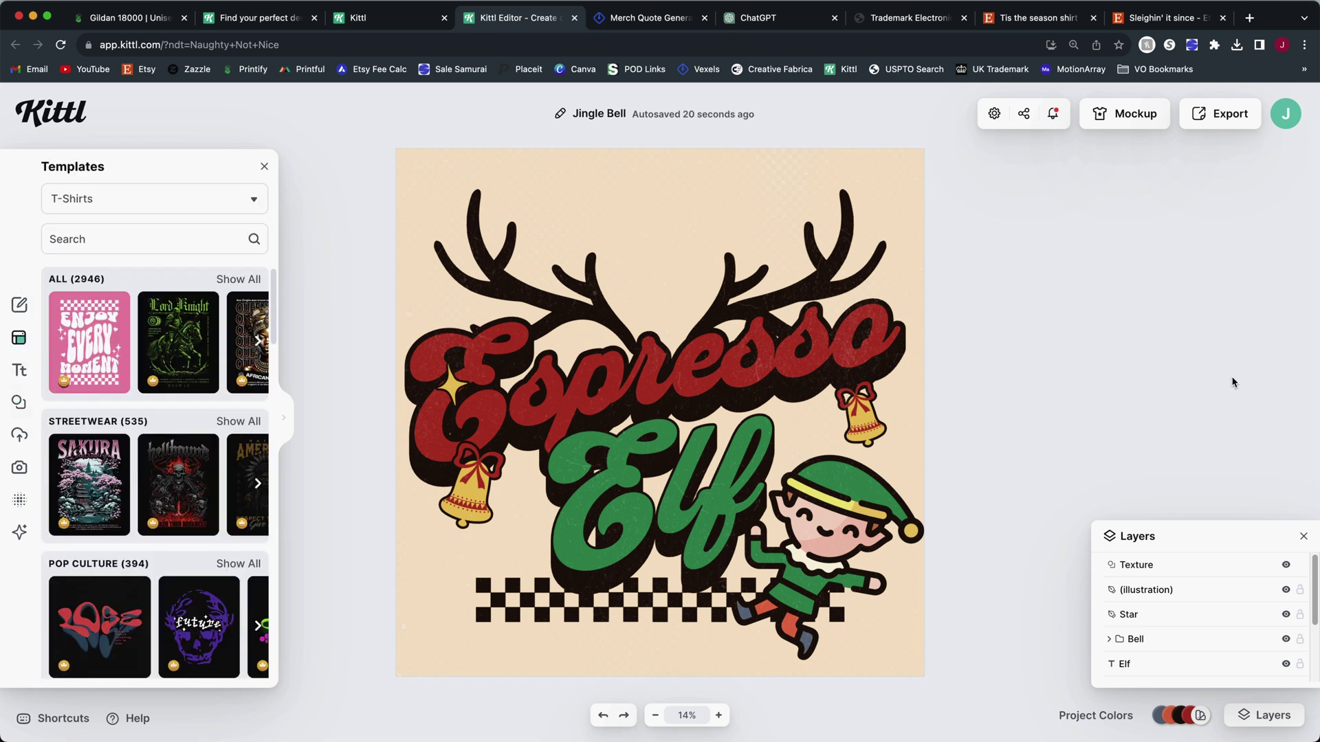